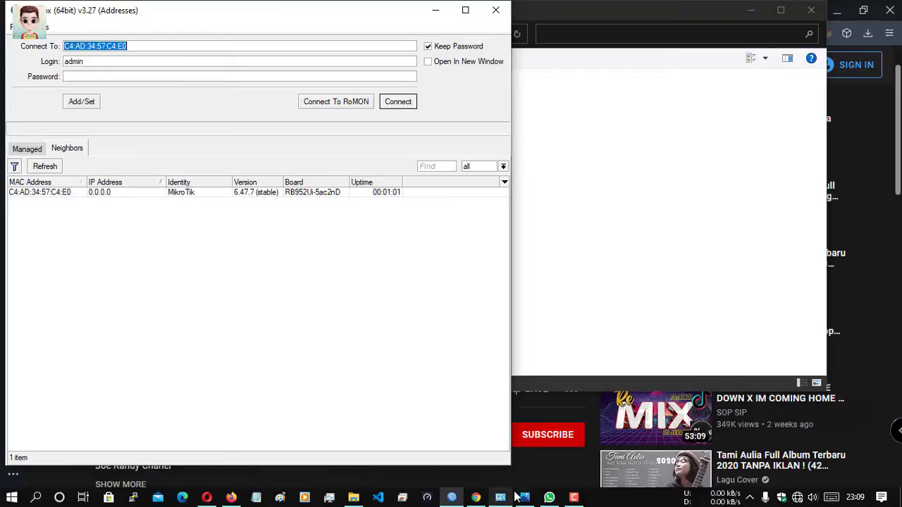
# View the network diagram image, then switch to WinBox and connect to the discovered MikroTik neighbor by MAC address as admin.
pyautogui.click(525, 497)
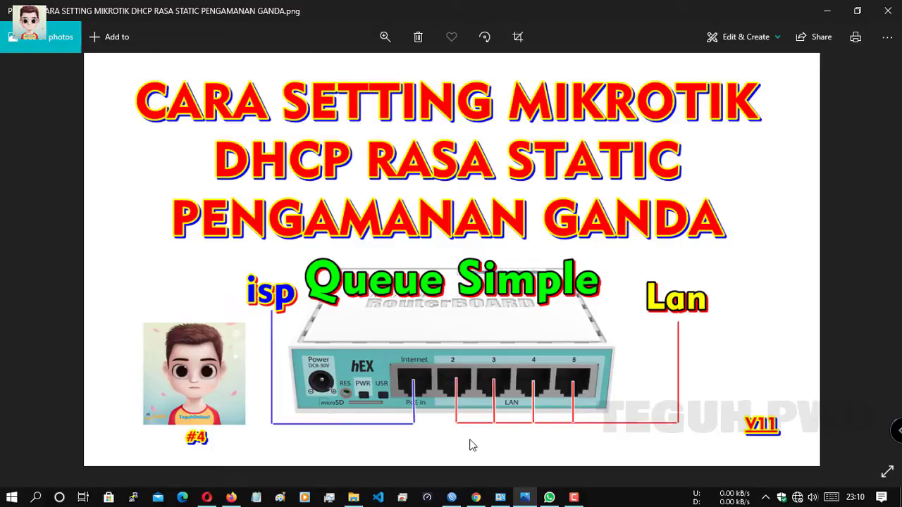
pyautogui.click(453, 495)
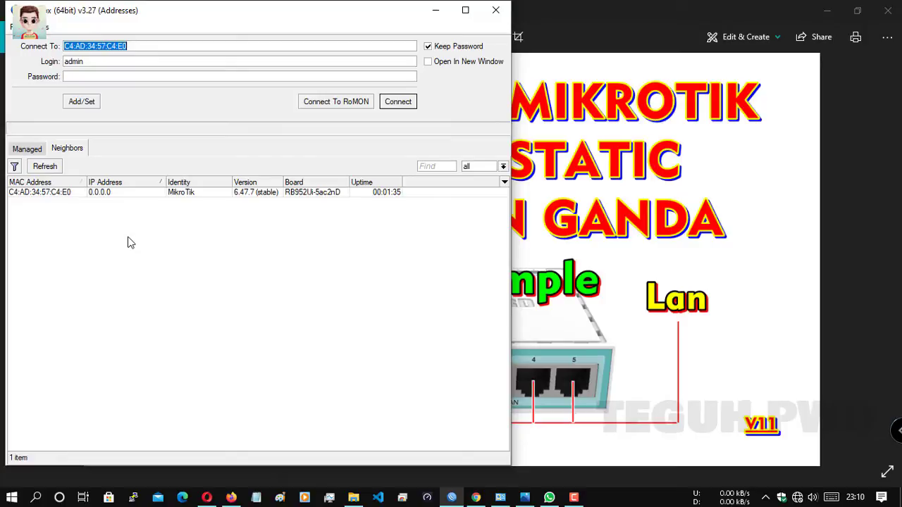
pyautogui.click(54, 193)
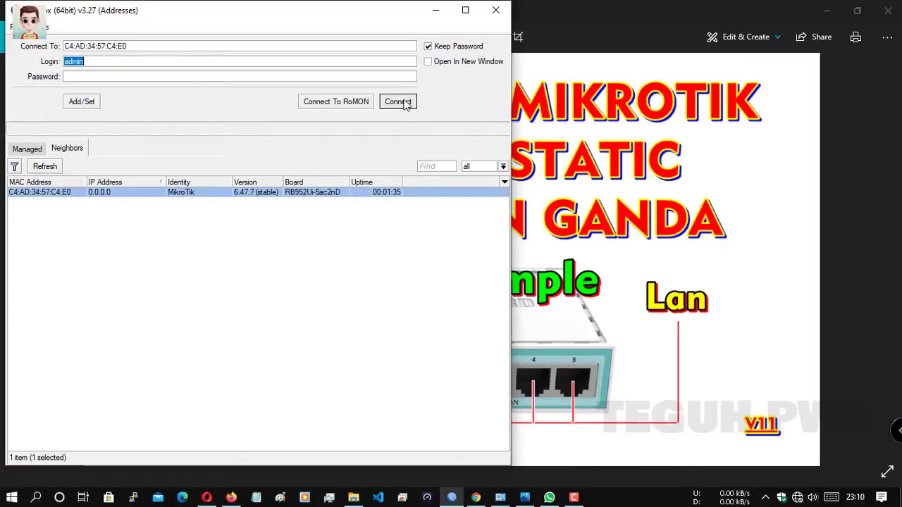
pyautogui.click(398, 102)
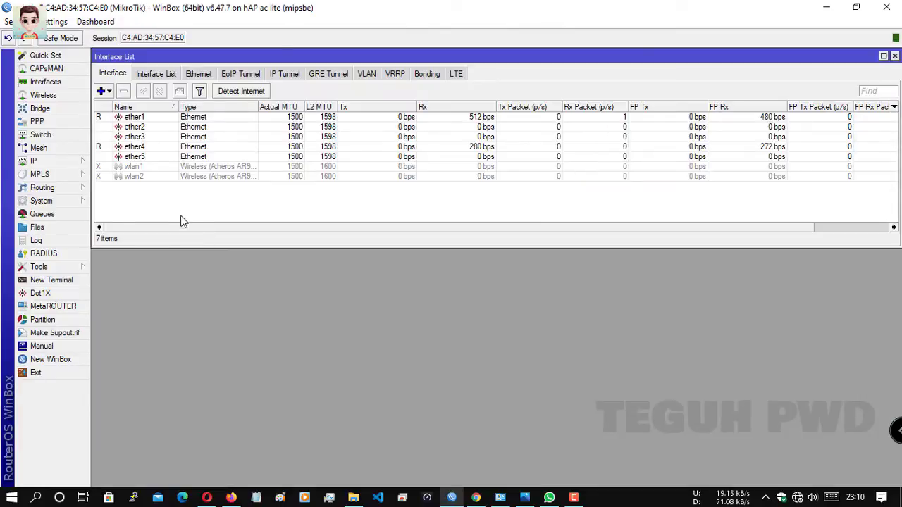
# Add a DHCP client on ether1 with Use Peer DNS, Use Peer NTP and Add Default Route set to yes.
pyautogui.click(147, 121)
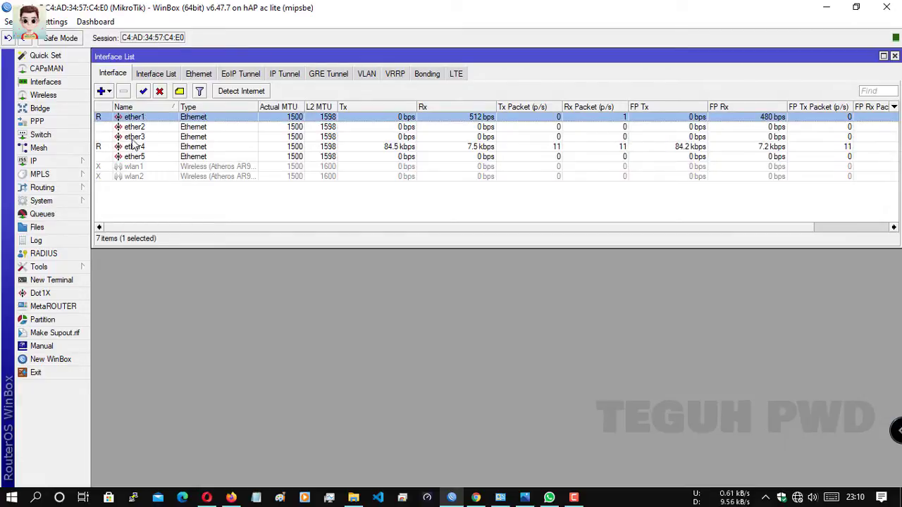
pyautogui.click(64, 163)
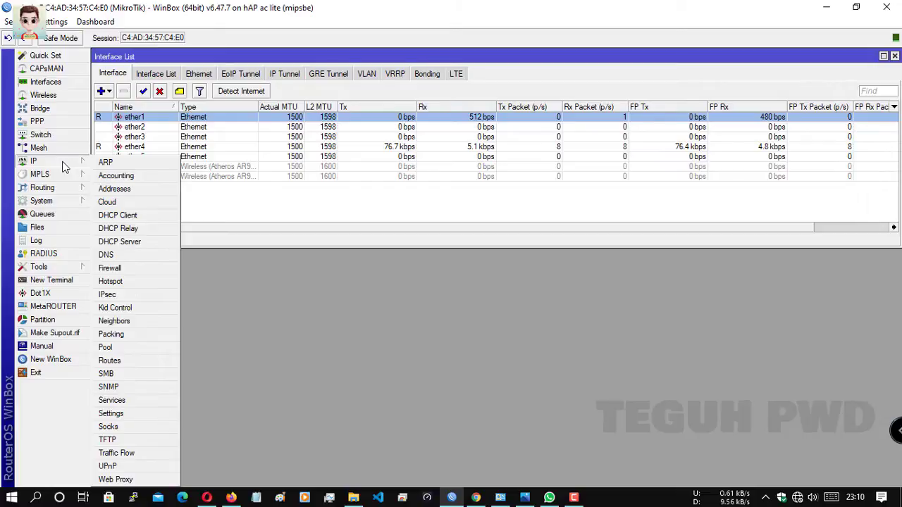
pyautogui.click(118, 214)
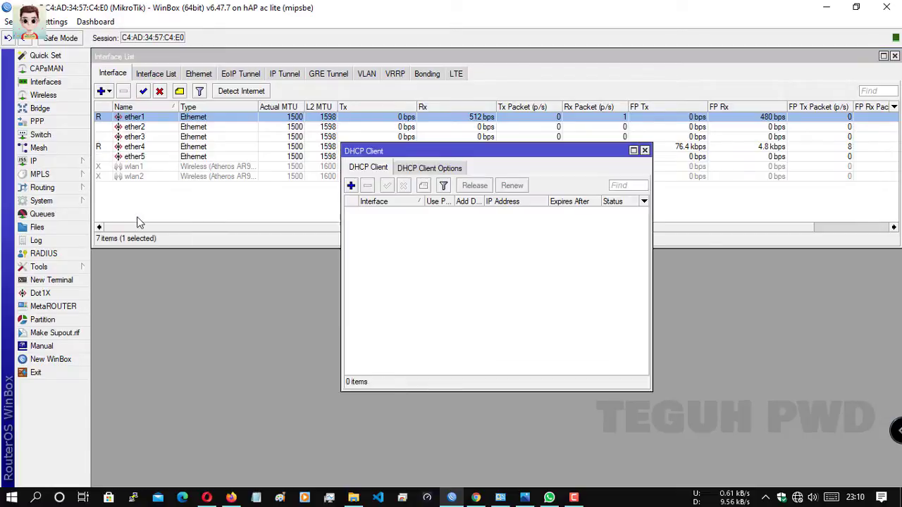
pyautogui.click(350, 187)
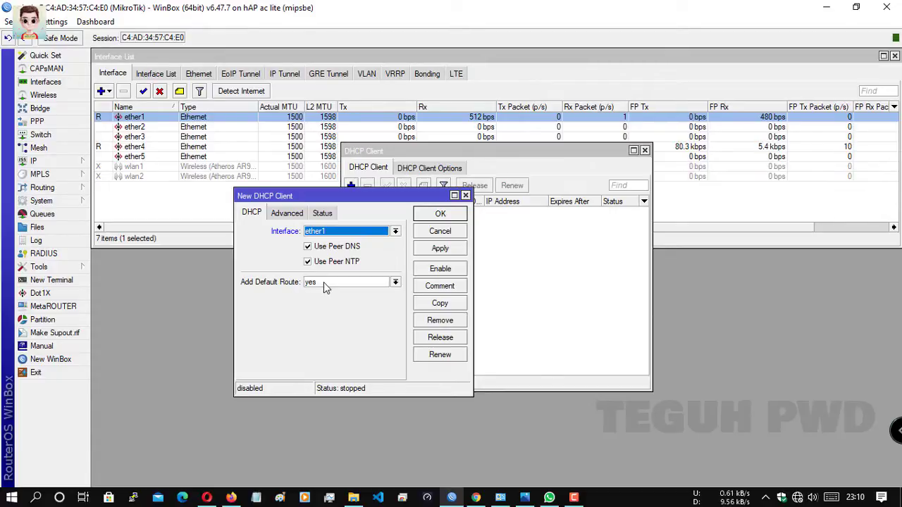
pyautogui.click(439, 248)
pyautogui.click(439, 214)
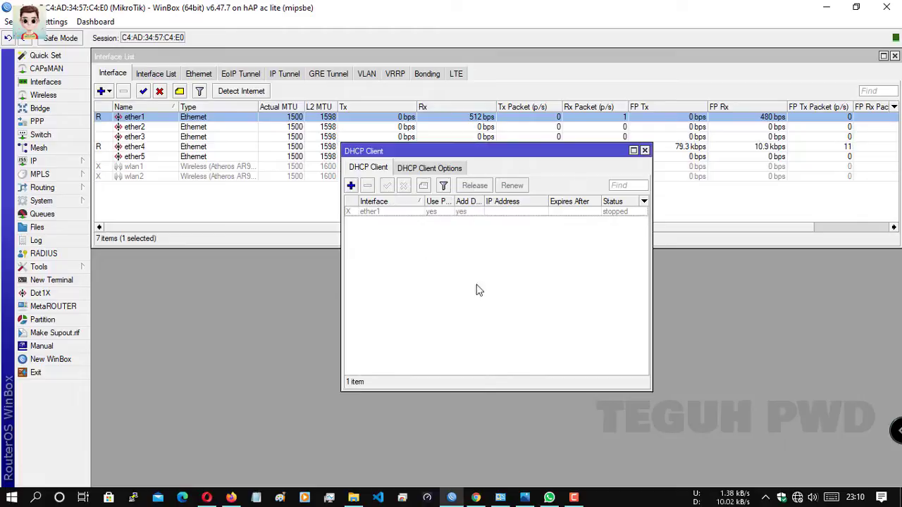
# Enable the ether1 DHCP client and close the DHCP client list.
pyautogui.click(389, 212)
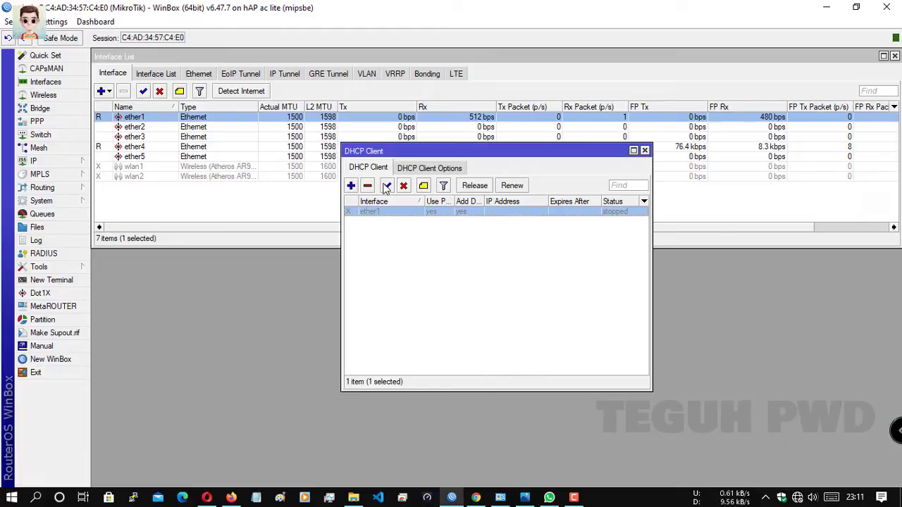
pyautogui.click(386, 186)
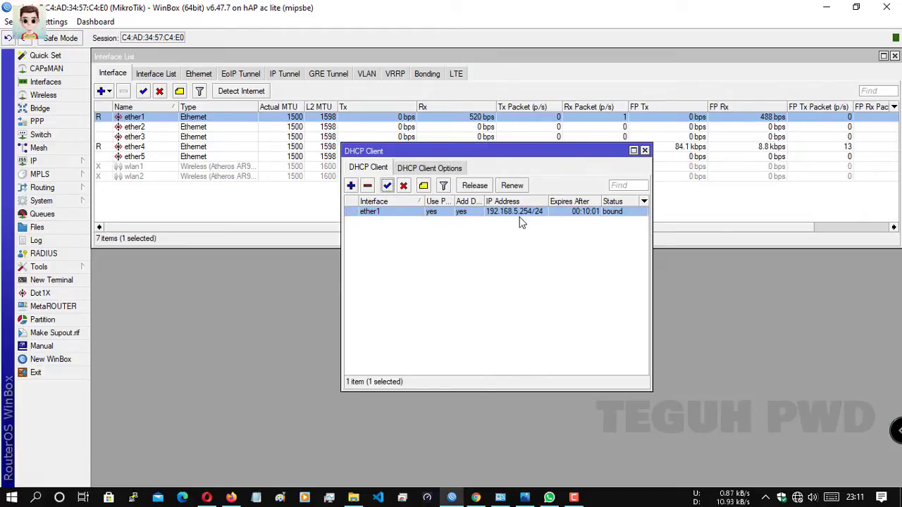
pyautogui.click(644, 150)
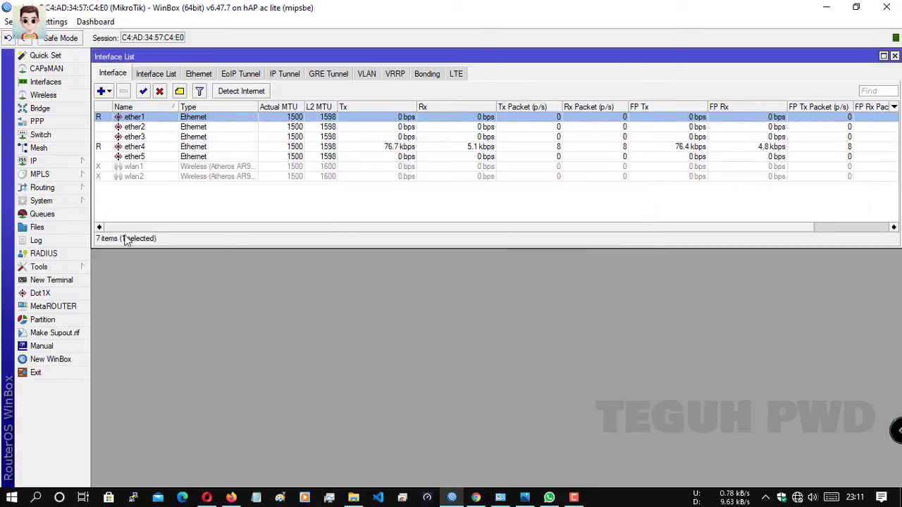
# Add a firewall NAT rule in the srcnat chain with action masquerade and out interface ether1.
pyautogui.click(77, 163)
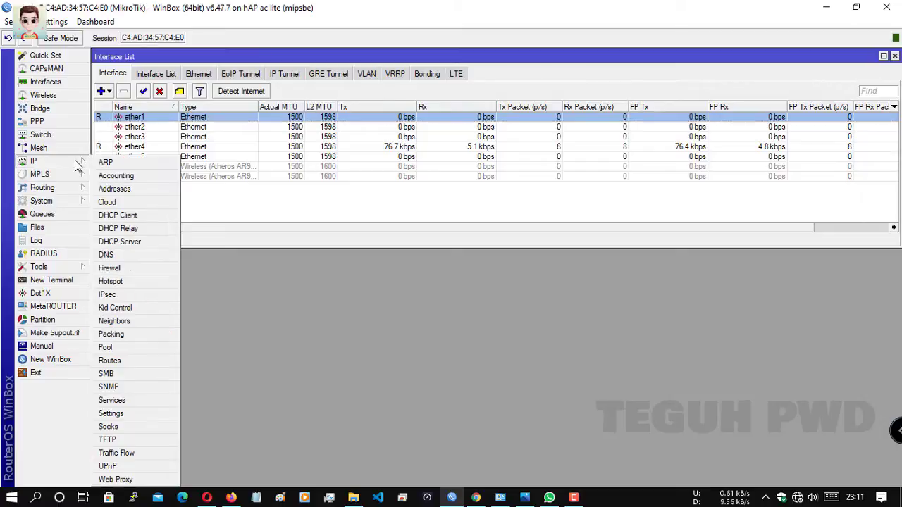
pyautogui.click(120, 270)
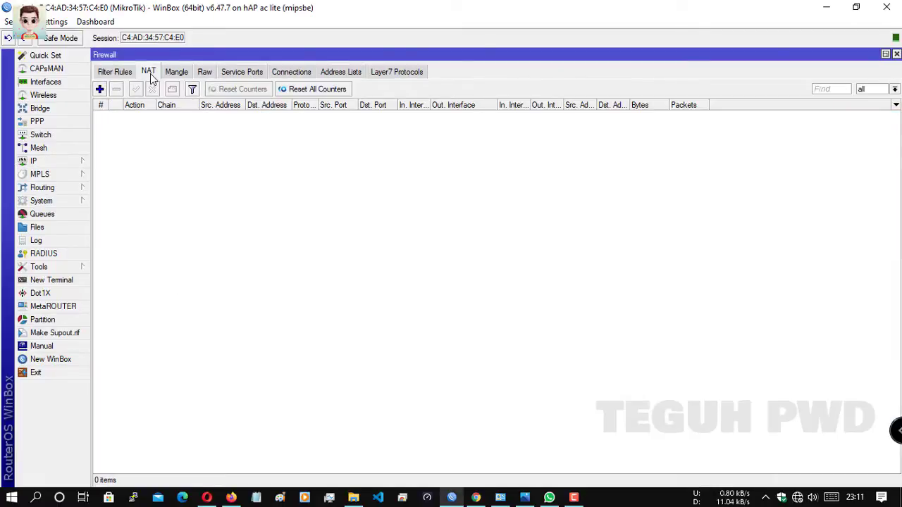
pyautogui.click(100, 89)
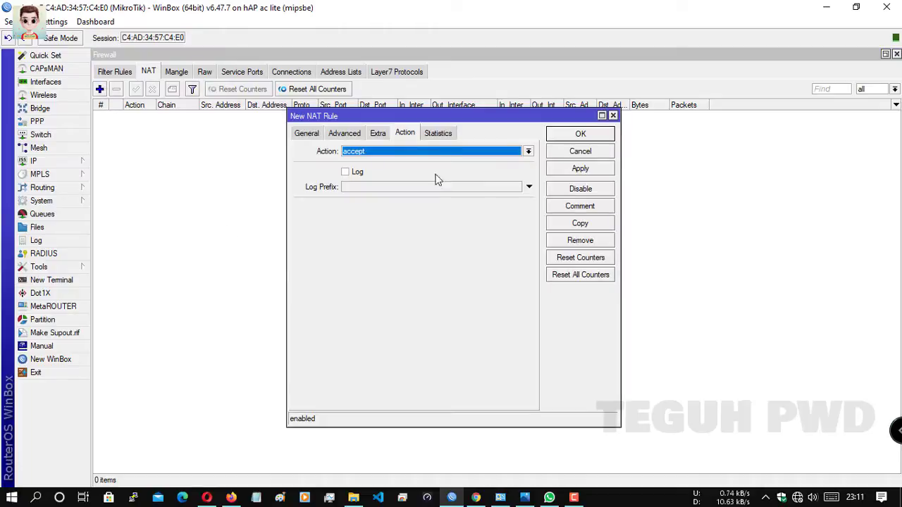
pyautogui.click(387, 153)
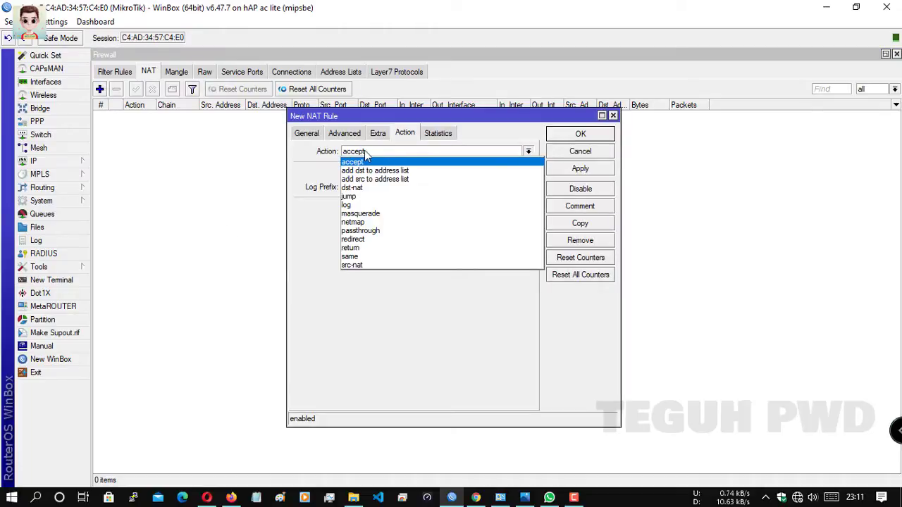
pyautogui.click(360, 213)
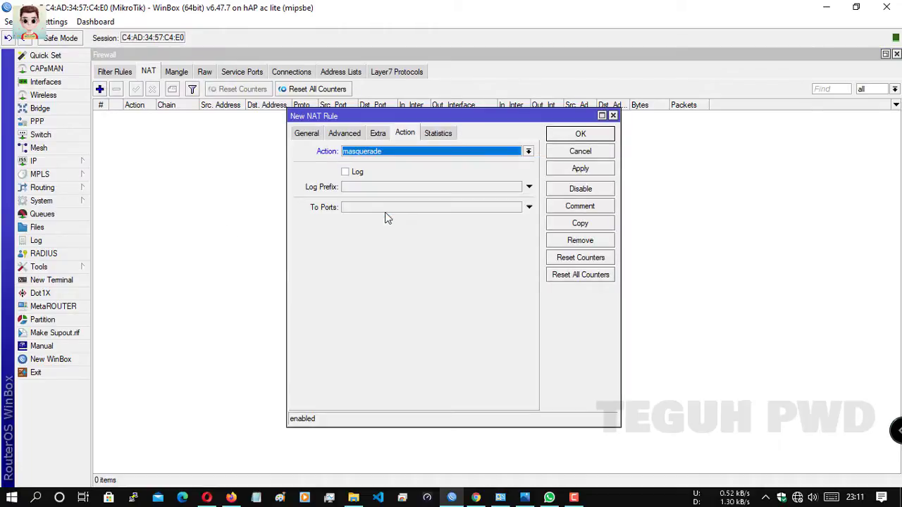
pyautogui.click(306, 133)
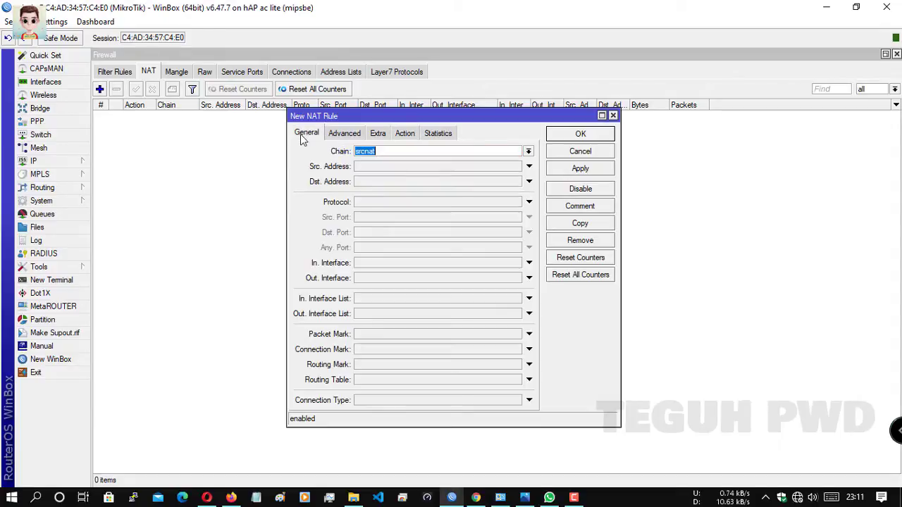
pyautogui.click(373, 281)
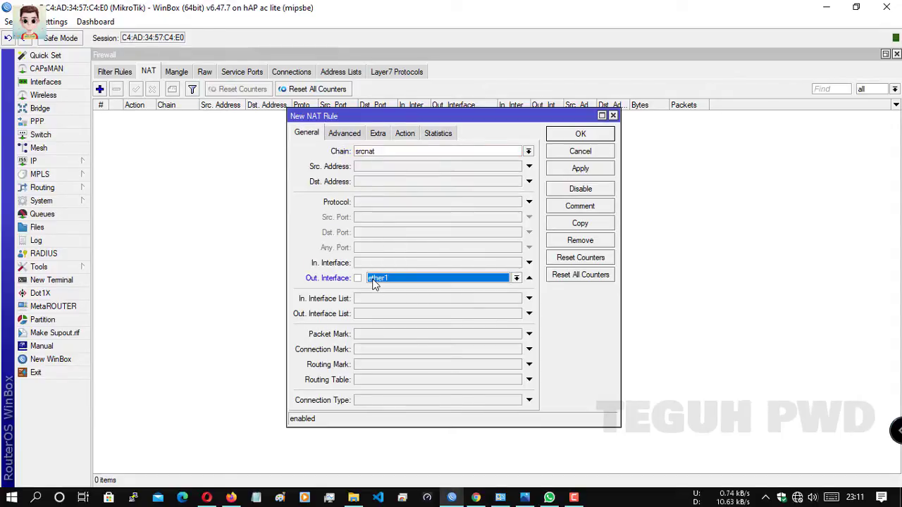
pyautogui.click(580, 169)
pyautogui.click(581, 136)
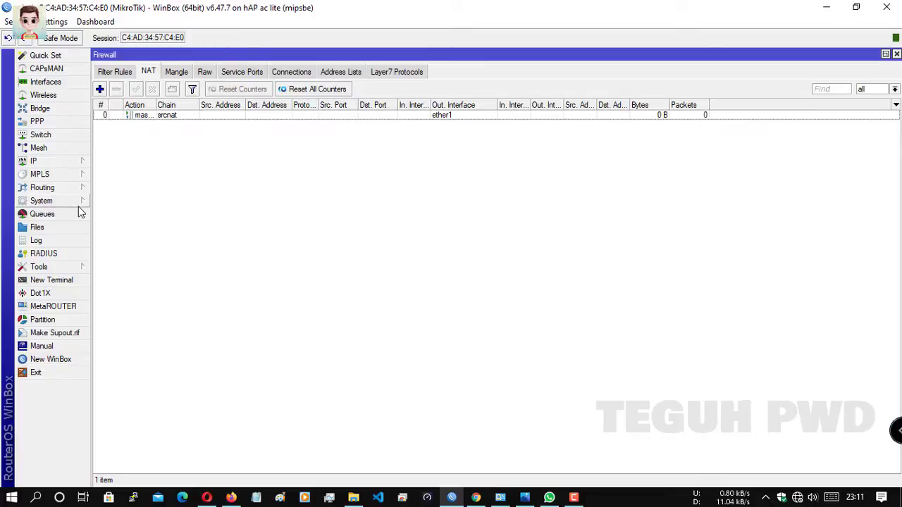
# Check the router's DNS servers and its route list for entries received from the ISP.
pyautogui.click(64, 162)
pyautogui.click(131, 258)
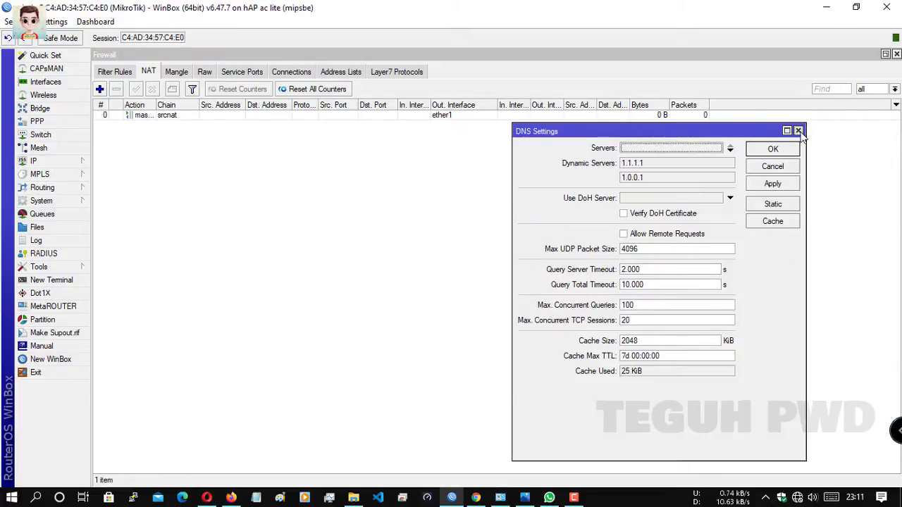
pyautogui.click(798, 130)
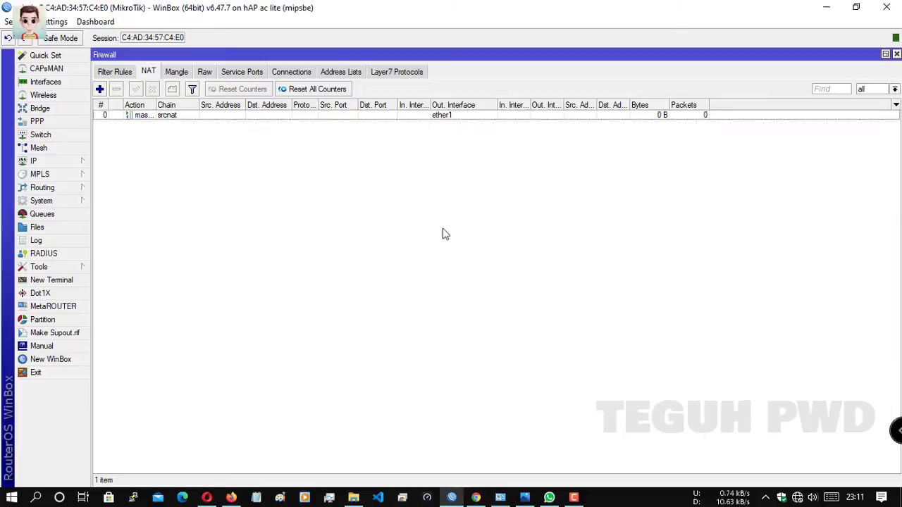
pyautogui.click(52, 161)
pyautogui.click(119, 364)
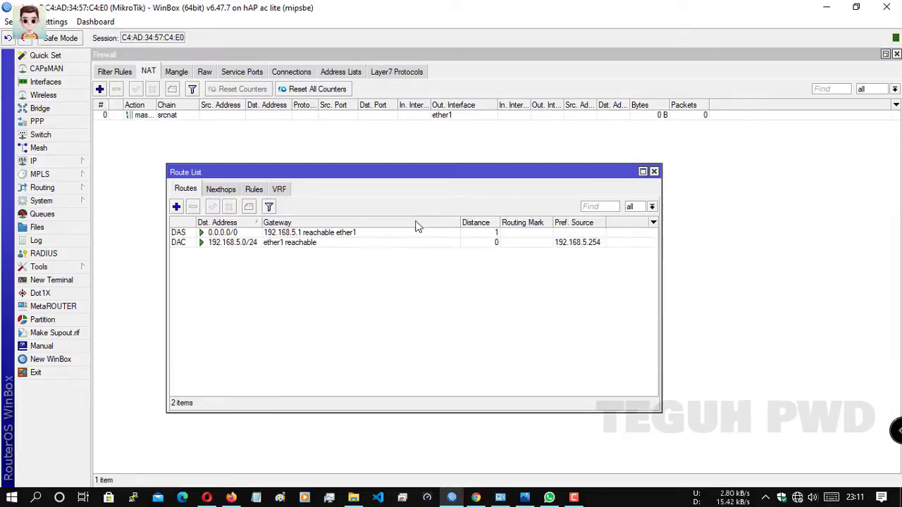
pyautogui.click(654, 173)
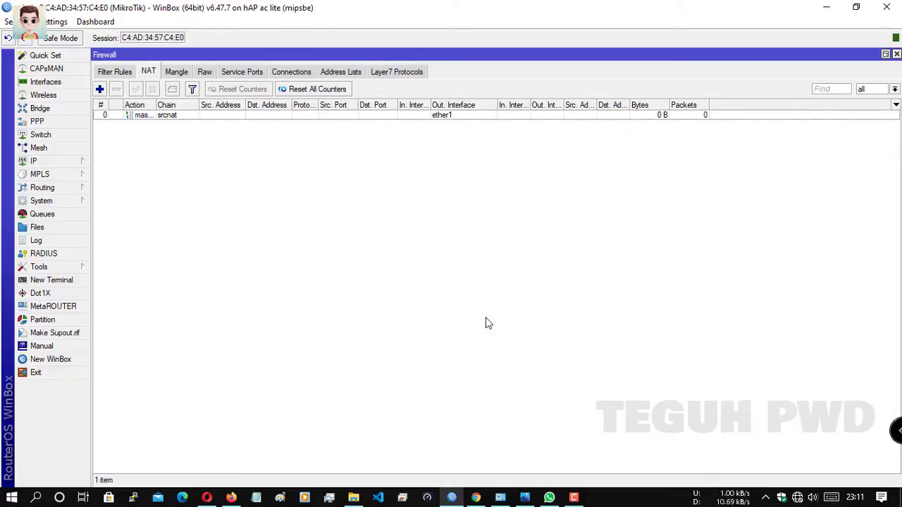
# Test the router's internet connection by pinging google.com in a new terminal, then close the terminal and firewall windows.
pyautogui.click(65, 281)
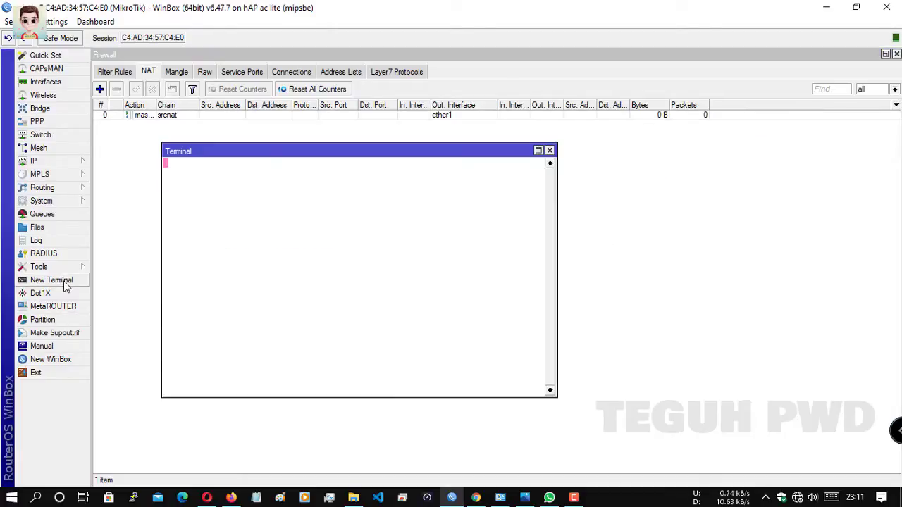
pyautogui.write('ping googl')
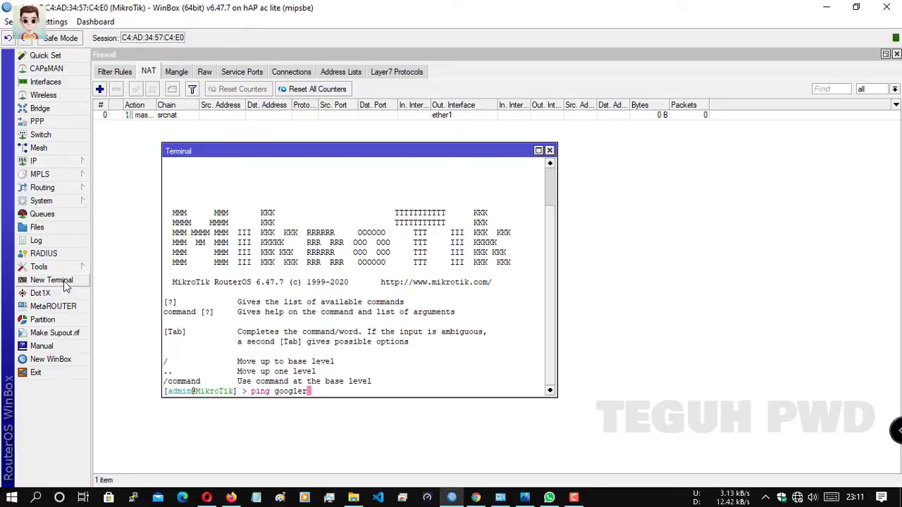
pyautogui.write('e.com')
pyautogui.press('Return')
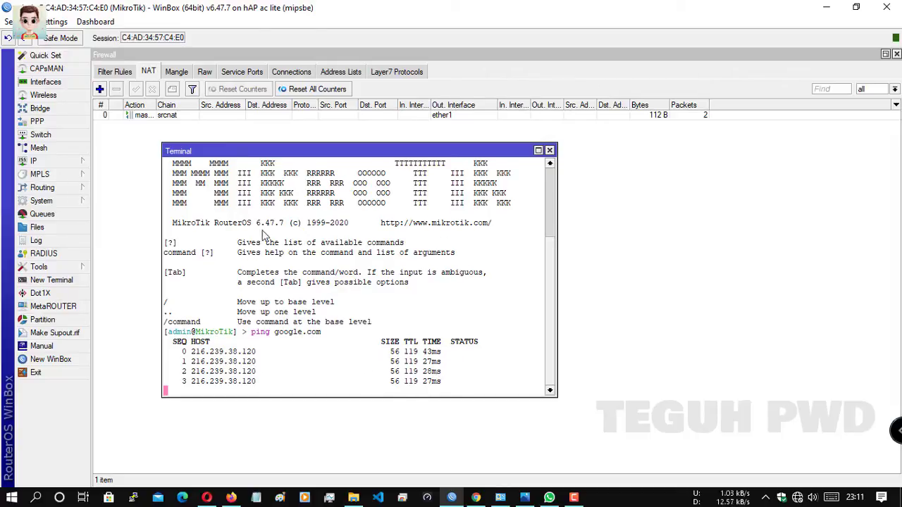
pyautogui.click(549, 150)
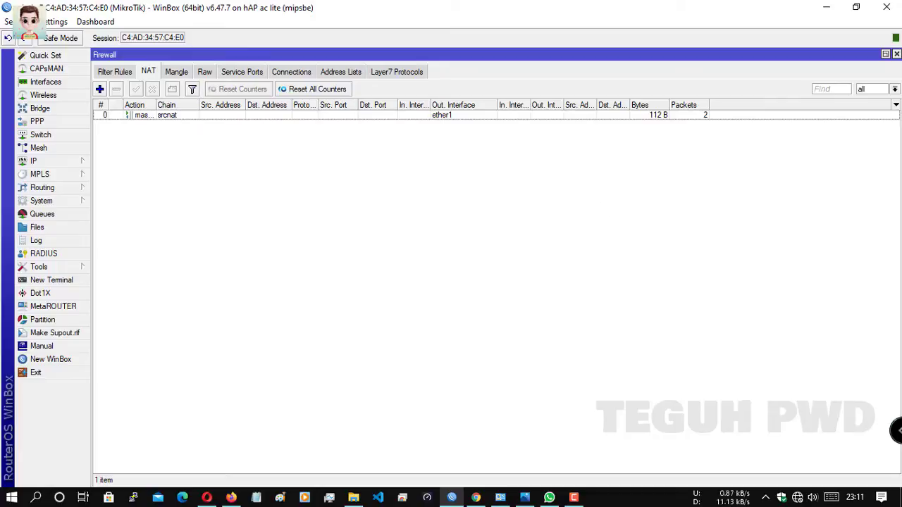
pyautogui.click(896, 54)
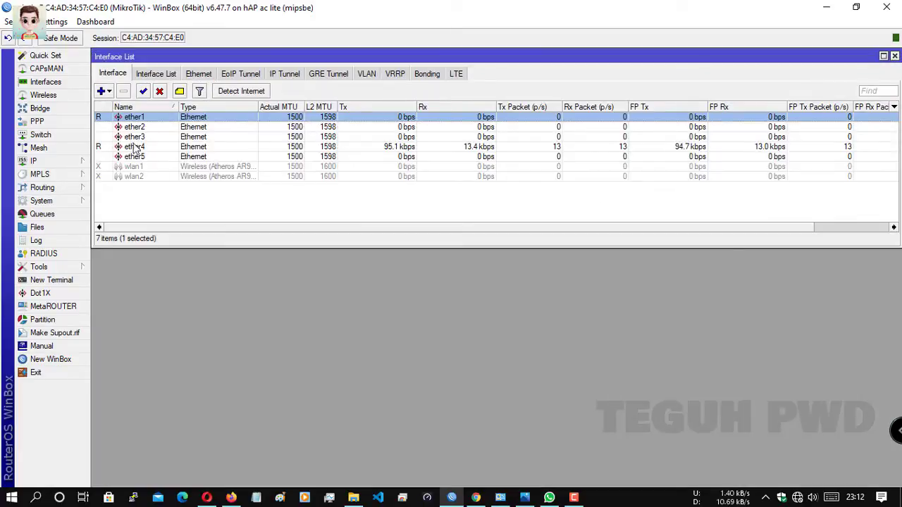
# Add the IP address 192.168.40.1/24 to interface ether4 in the router's address list.
pyautogui.click(80, 164)
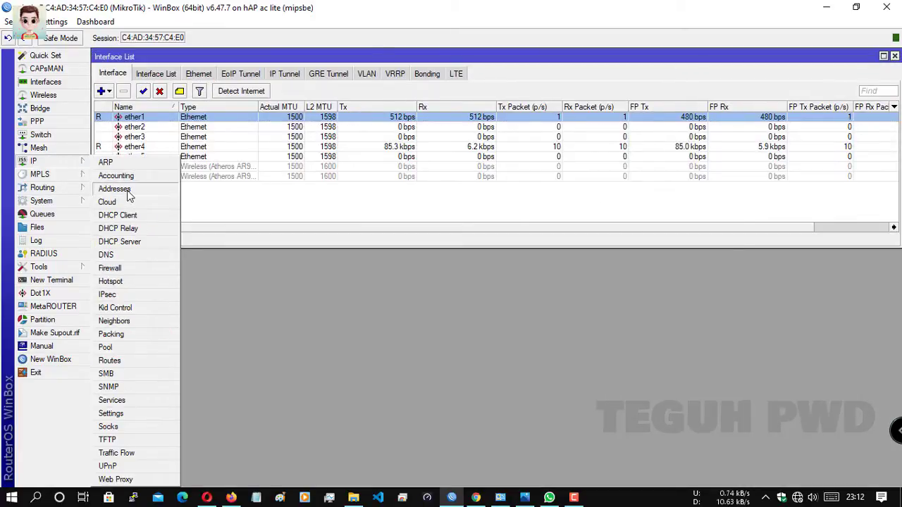
pyautogui.click(125, 189)
pyautogui.moveTo(604, 206); pyautogui.dragTo(608, 231)
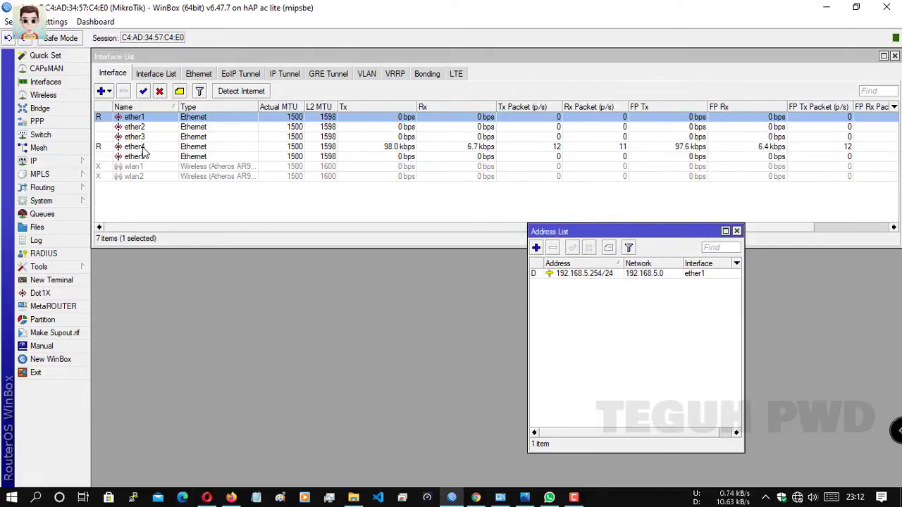
pyautogui.click(536, 247)
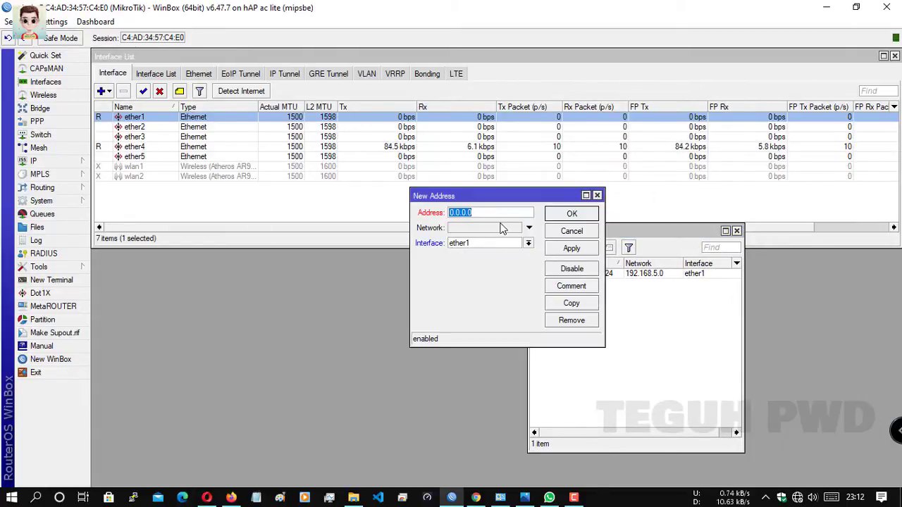
pyautogui.write('192')
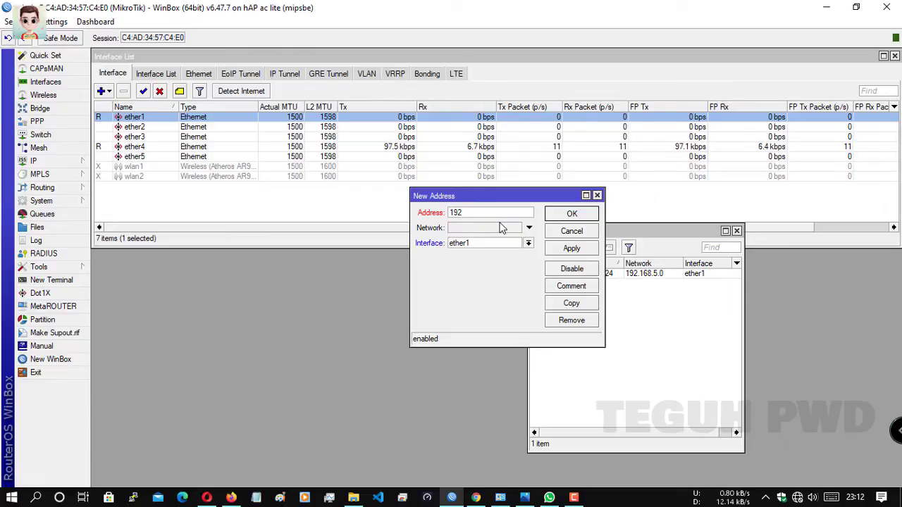
pyautogui.write('.168.')
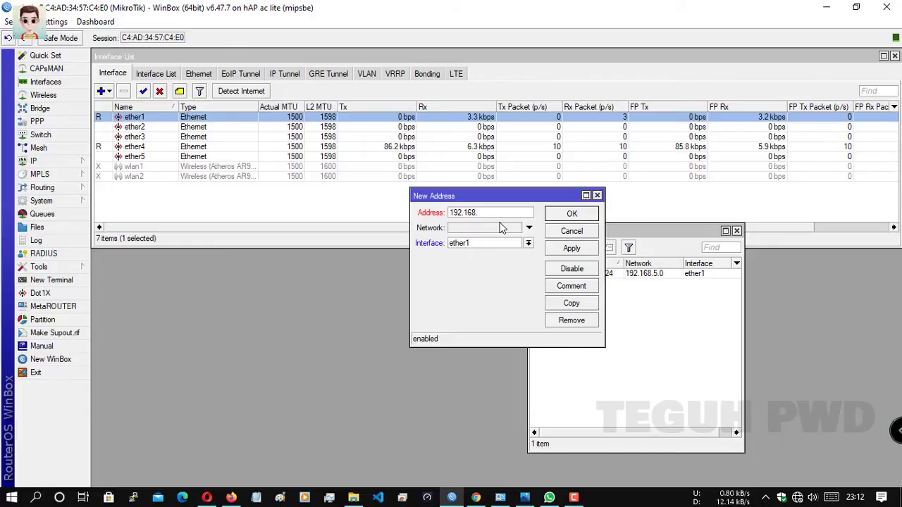
pyautogui.write('40')
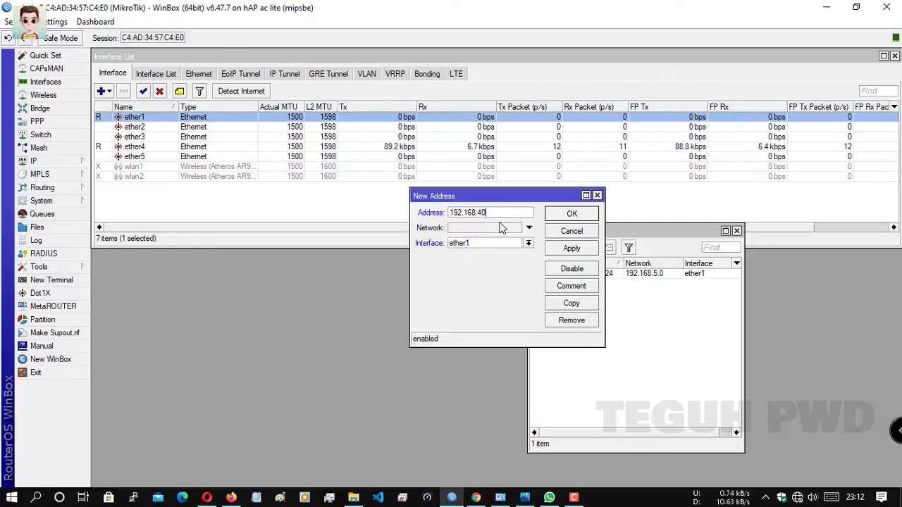
pyautogui.write('.1/24')
pyautogui.click(502, 247)
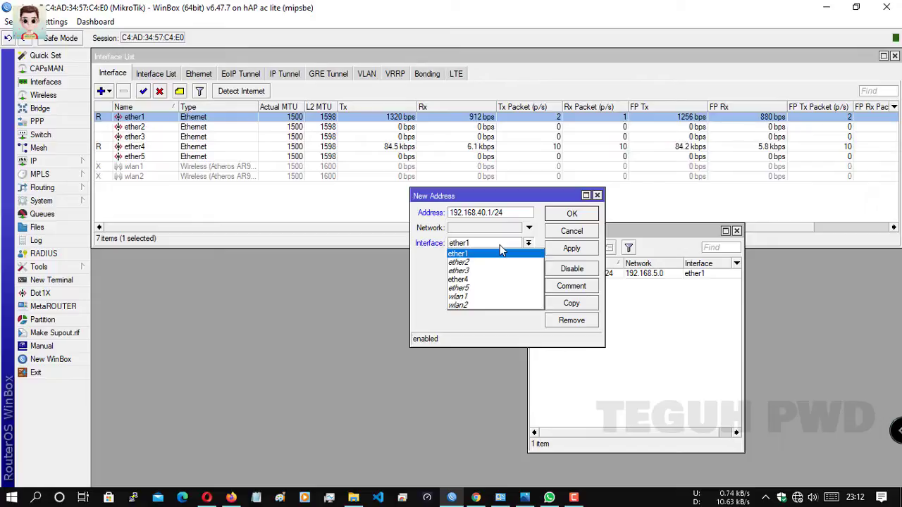
pyautogui.click(464, 282)
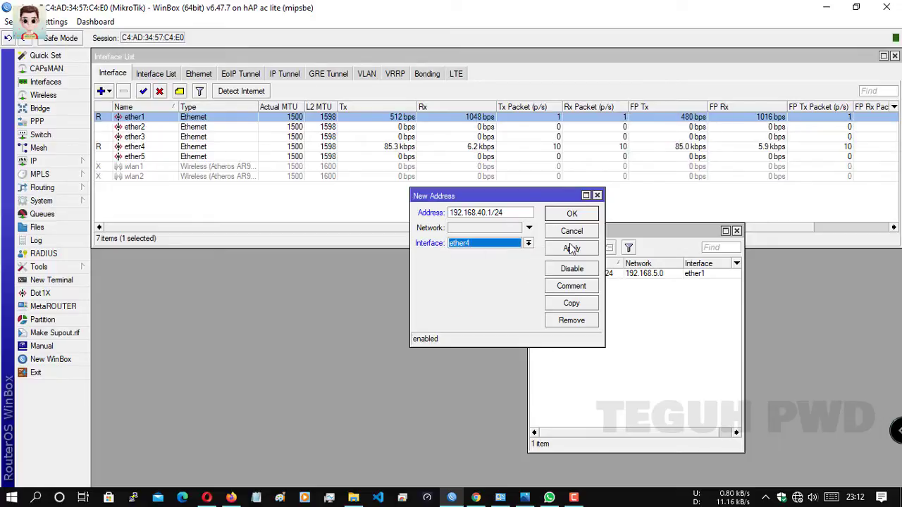
pyautogui.click(571, 250)
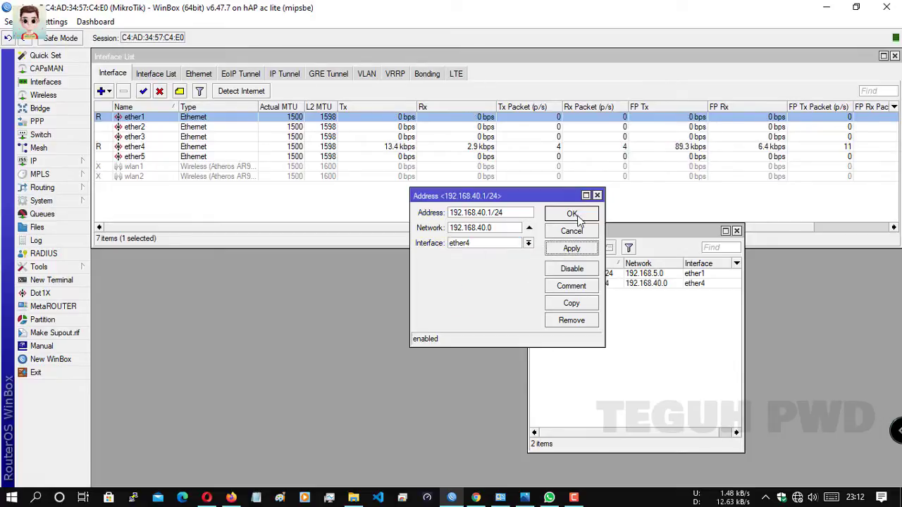
pyautogui.click(577, 218)
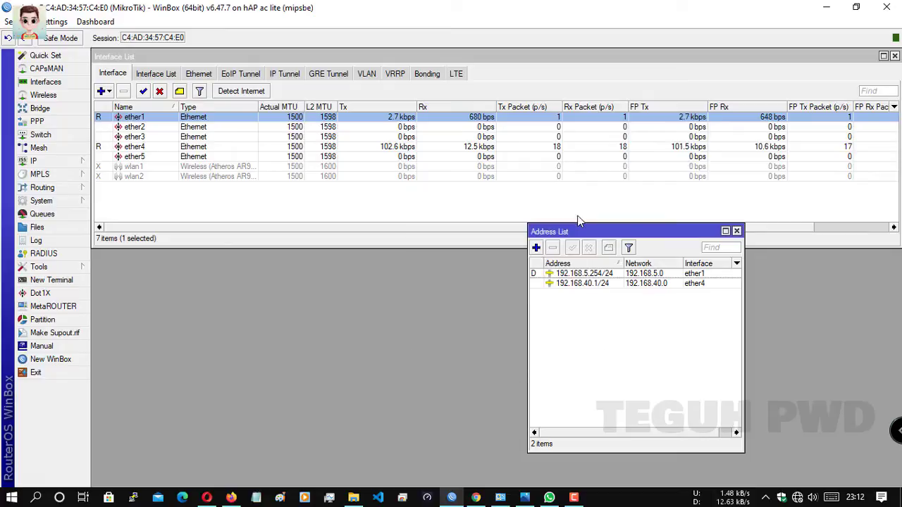
# Open the DHCP server settings and look at the ISP and LAN port diagram in the photo viewer.
pyautogui.click(74, 165)
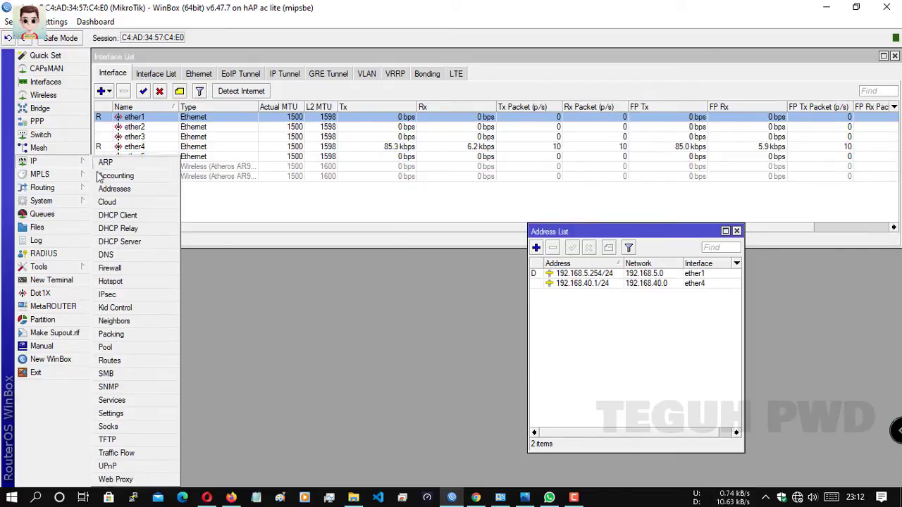
pyautogui.click(129, 242)
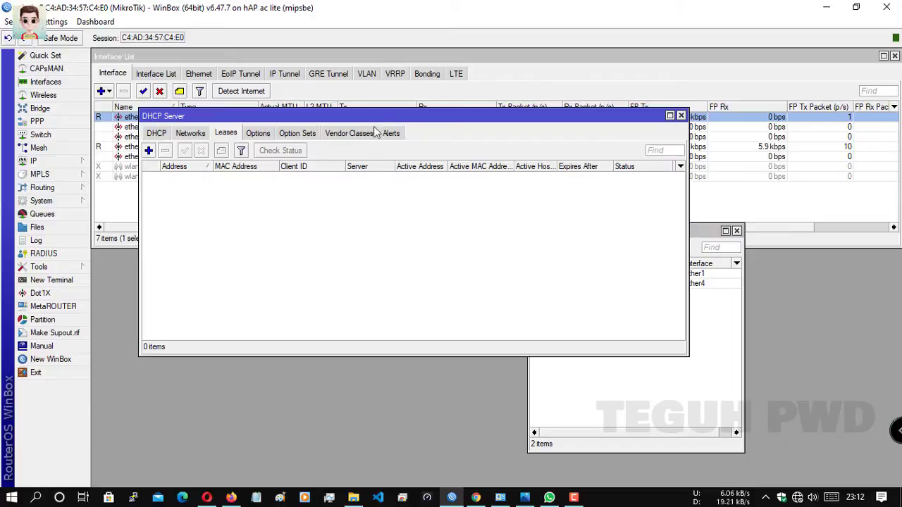
pyautogui.moveTo(378, 116); pyautogui.dragTo(368, 250)
pyautogui.click(525, 498)
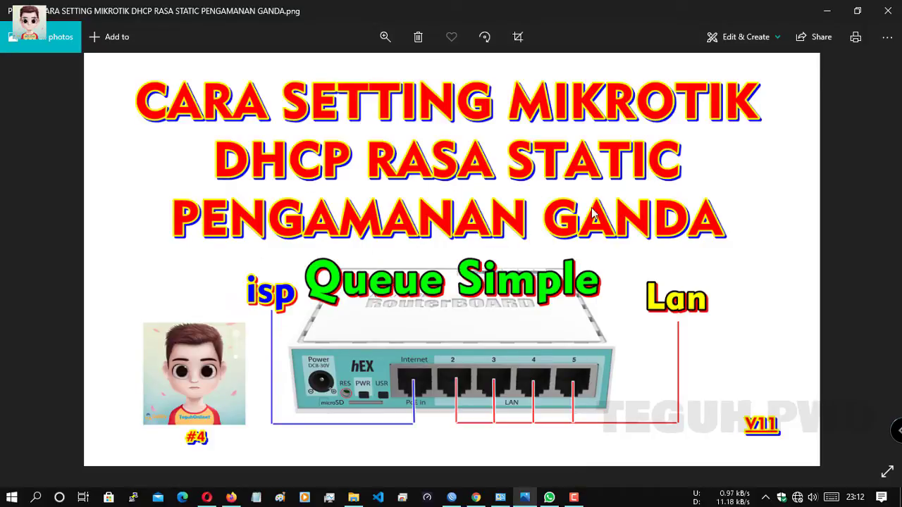
pyautogui.click(827, 10)
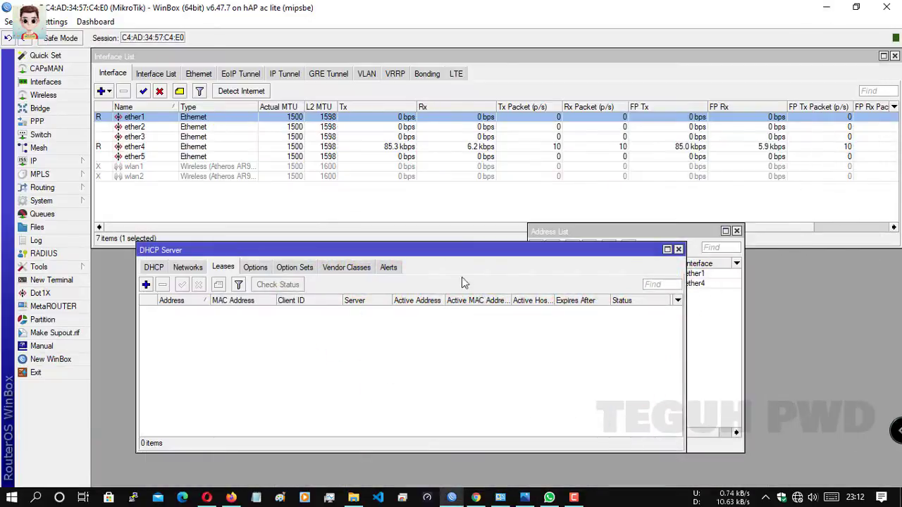
# Run DHCP Setup on ether4, accepting gateway 192.168.40.1, DNS servers 1.1.1.1 and 1.0.0.1, and the remaining suggested values.
pyautogui.click(151, 270)
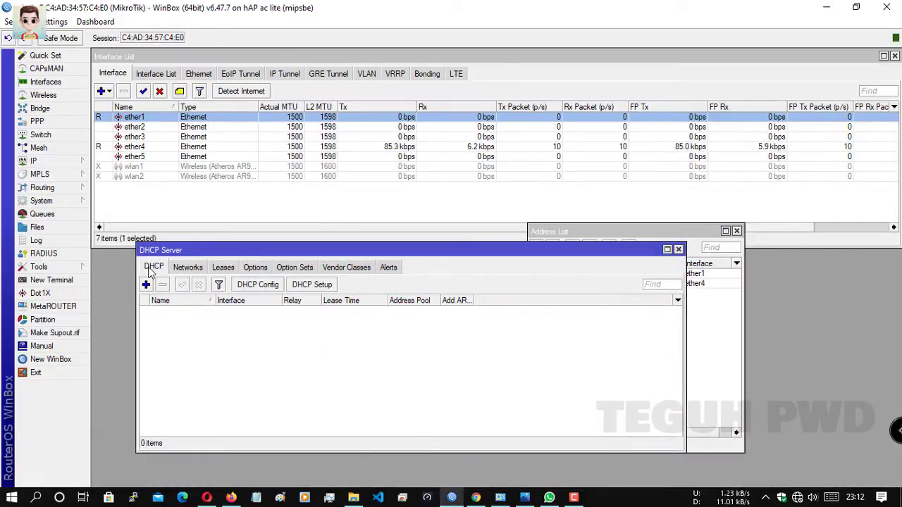
pyautogui.click(316, 285)
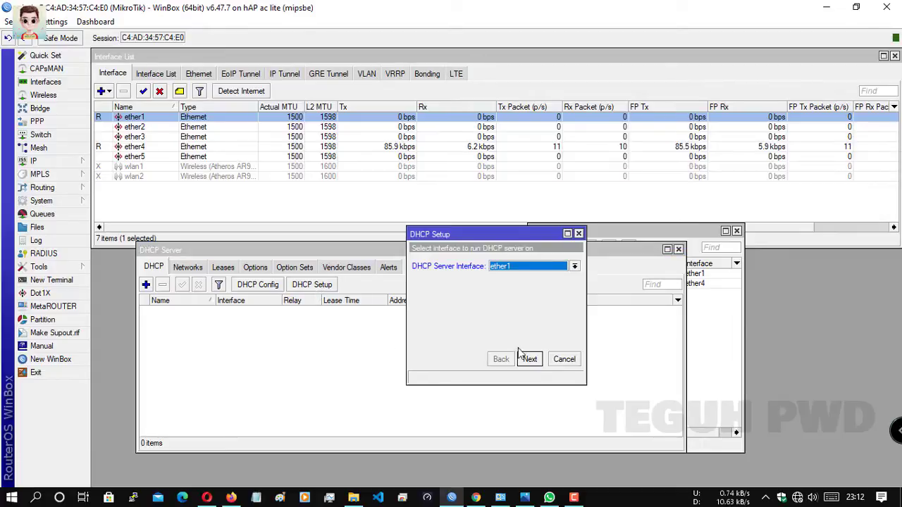
pyautogui.click(515, 272)
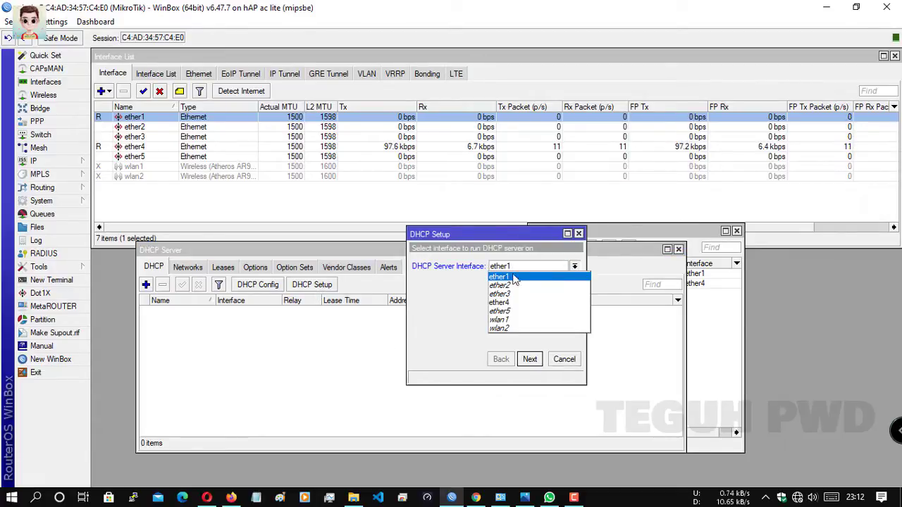
pyautogui.click(515, 303)
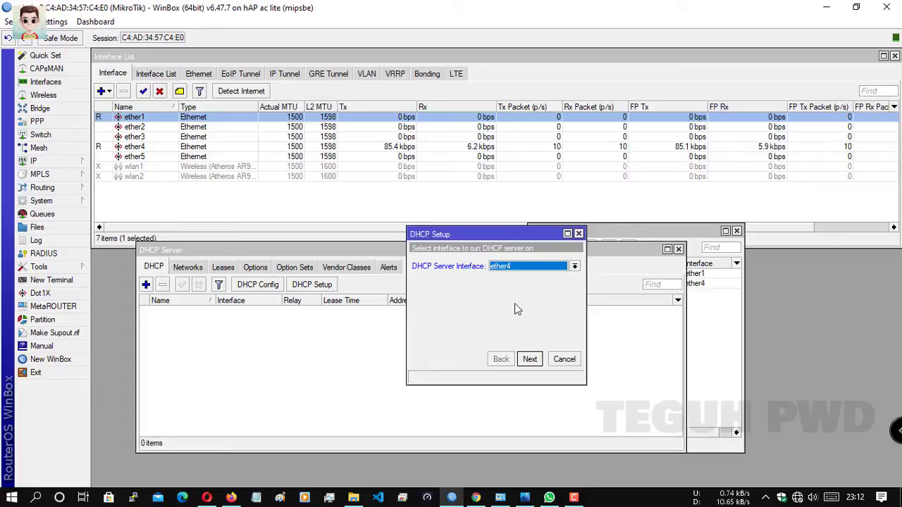
pyautogui.click(526, 361)
pyautogui.click(529, 359)
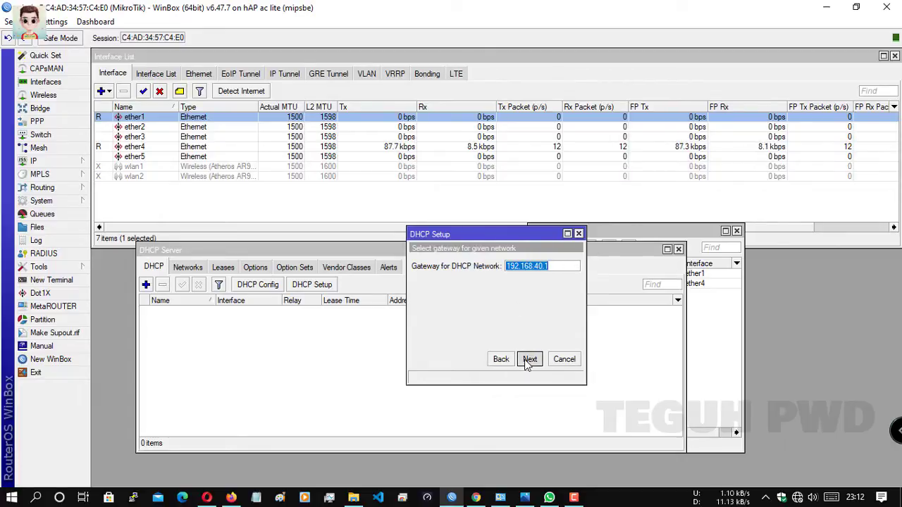
pyautogui.click(529, 359)
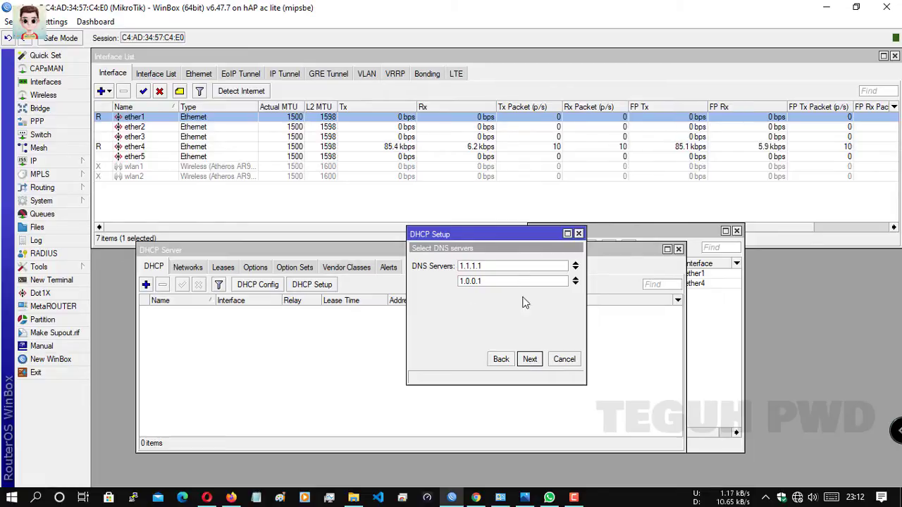
pyautogui.click(530, 360)
pyautogui.click(530, 360)
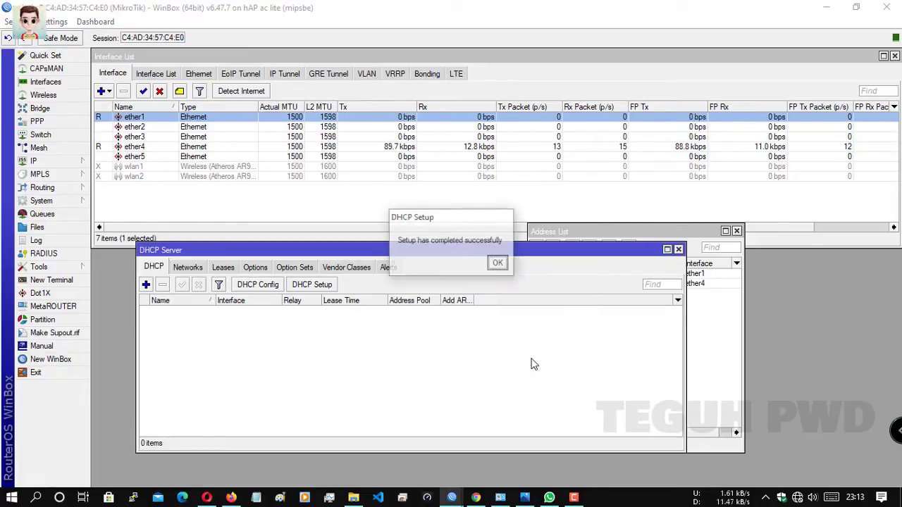
pyautogui.click(498, 262)
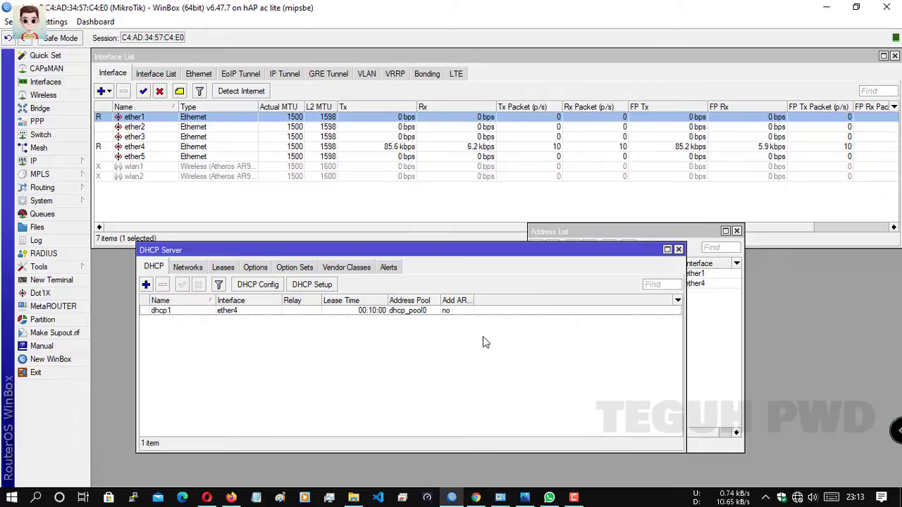
# Switch to Windows Network Connections, then disable and re-enable the Ethernet adapter to renew its connection.
pyautogui.click(507, 487)
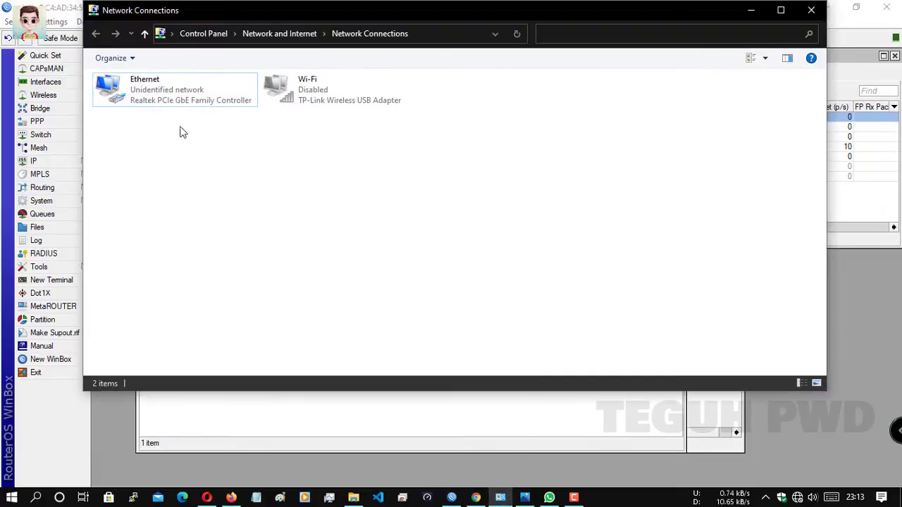
pyautogui.click(152, 96)
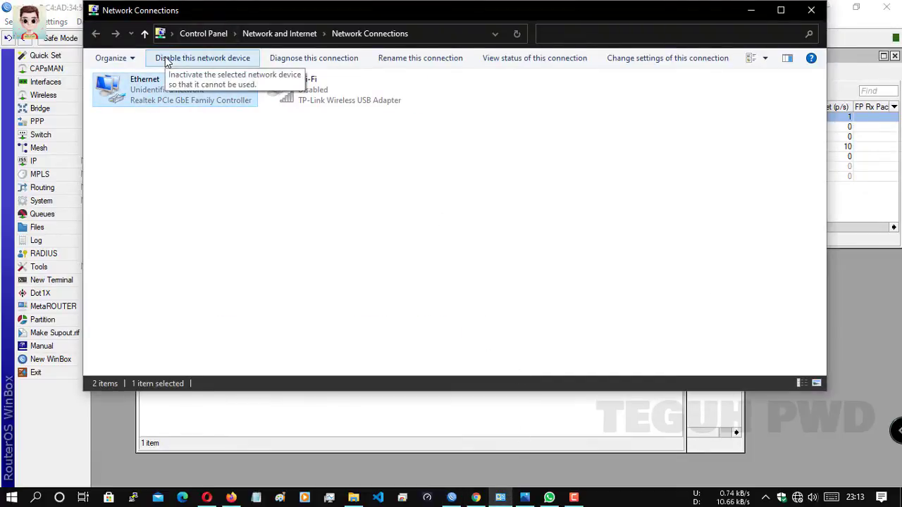
pyautogui.click(167, 59)
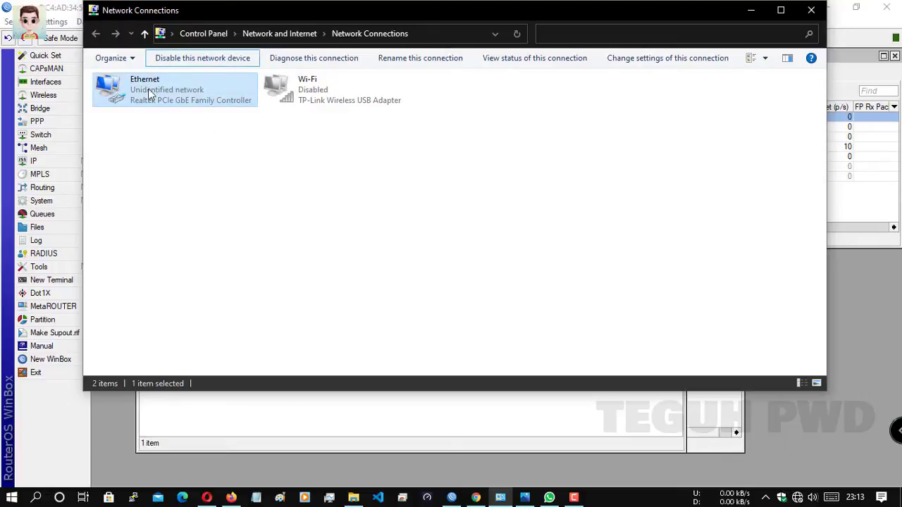
pyautogui.click(178, 62)
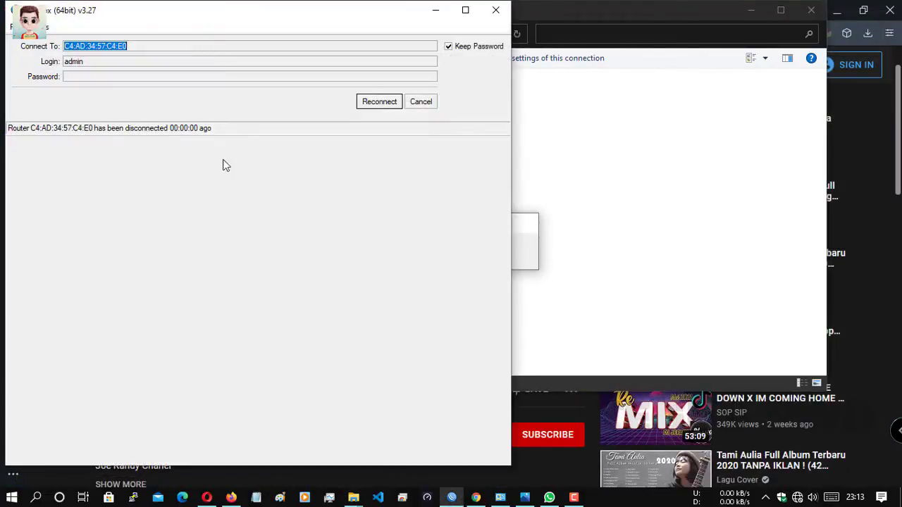
pyautogui.click(556, 167)
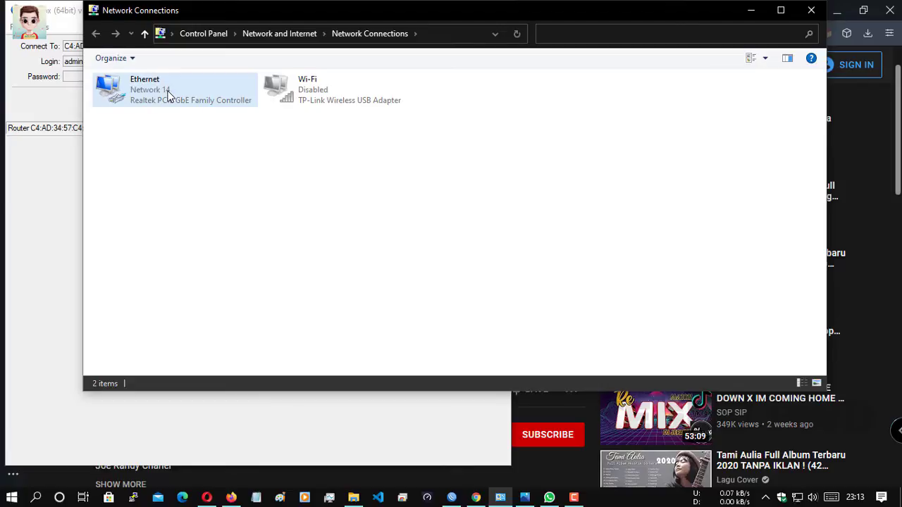
# Check the Ethernet adapter's network connection details for the address received over DHCP, then close the status dialogs.
pyautogui.doubleClick(168, 96)
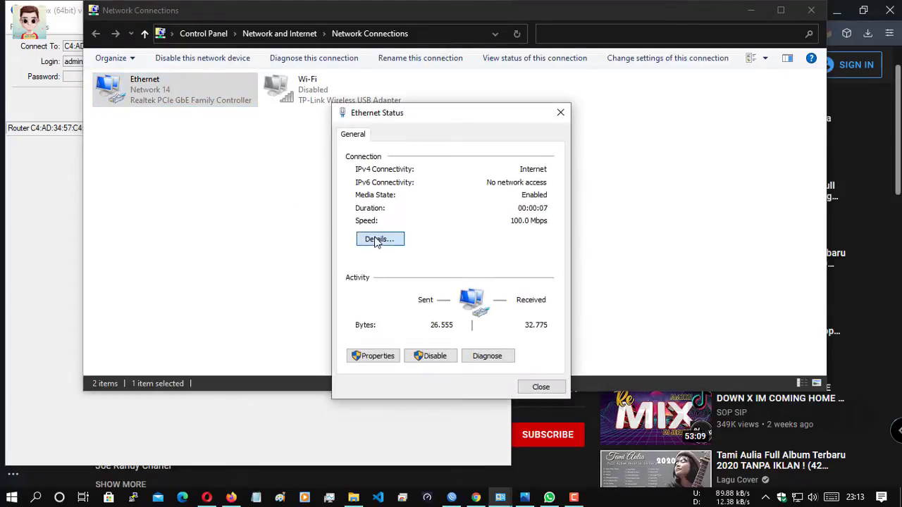
pyautogui.click(378, 239)
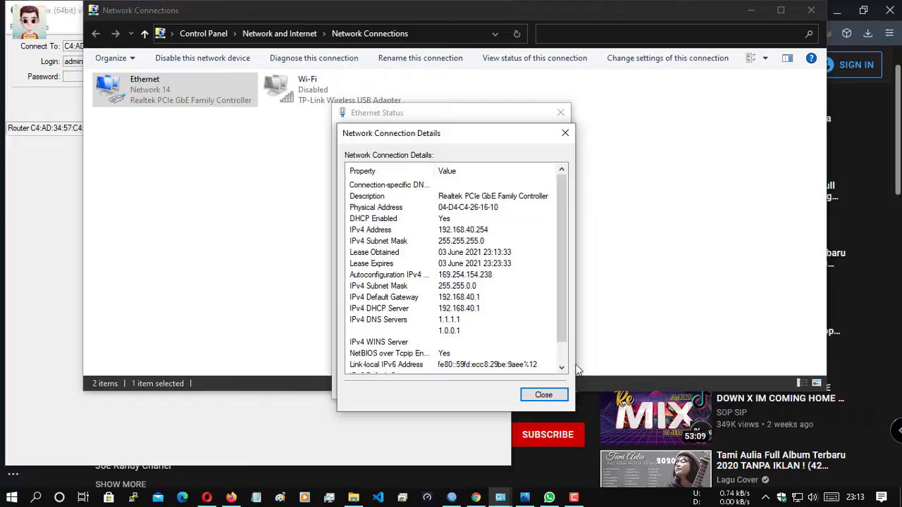
pyautogui.click(543, 395)
pyautogui.click(541, 386)
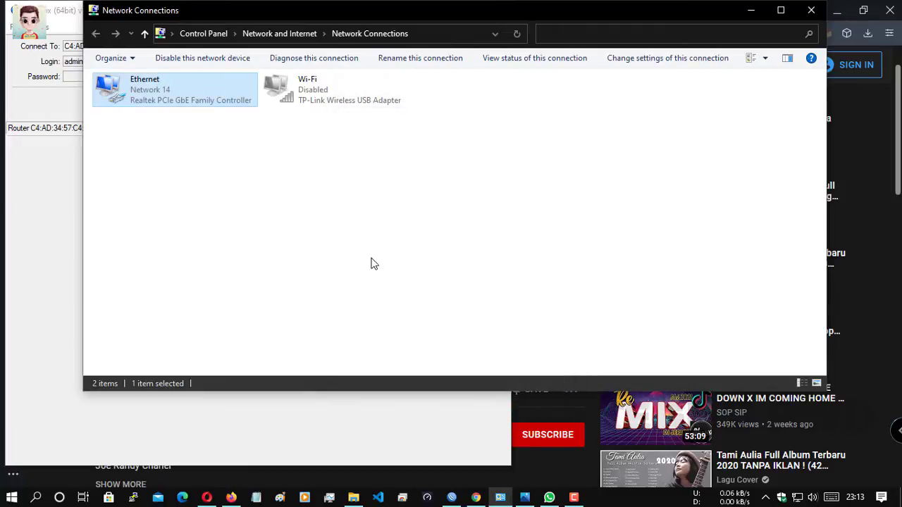
pyautogui.click(276, 243)
# View the router port diagram again, then switch to WinBox and reconnect to the router with the admin login.
pyautogui.click(525, 496)
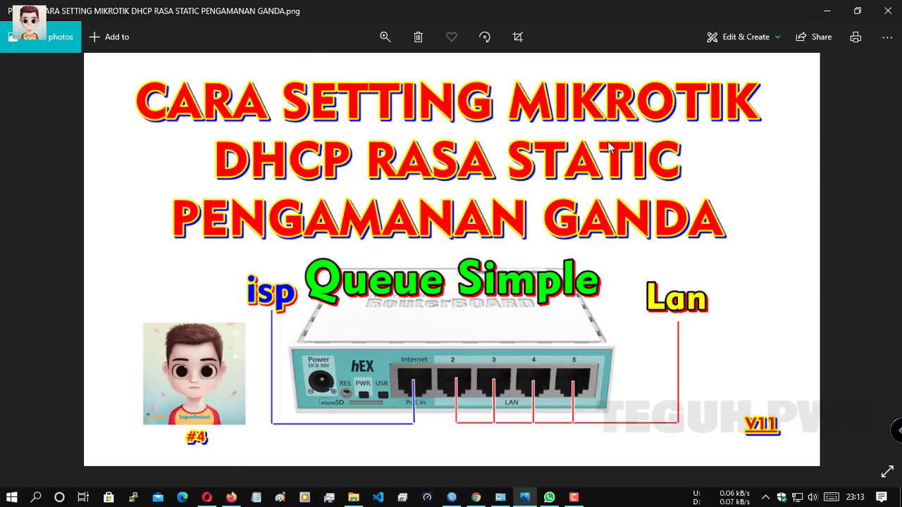
pyautogui.click(451, 497)
pyautogui.click(383, 106)
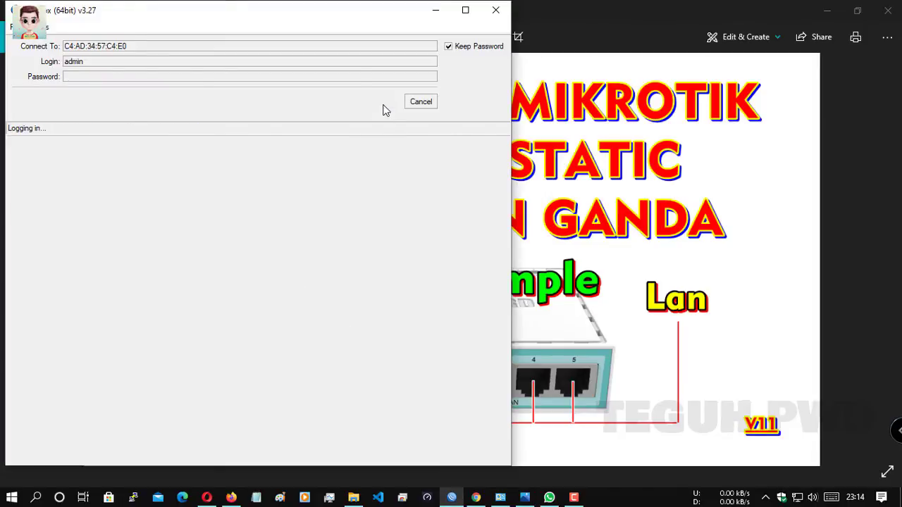
# Return to Network Connections and examine the Ethernet adapter's IPv4 address, gateway and DNS details.
pyautogui.hotkey('alt', 'Tab')
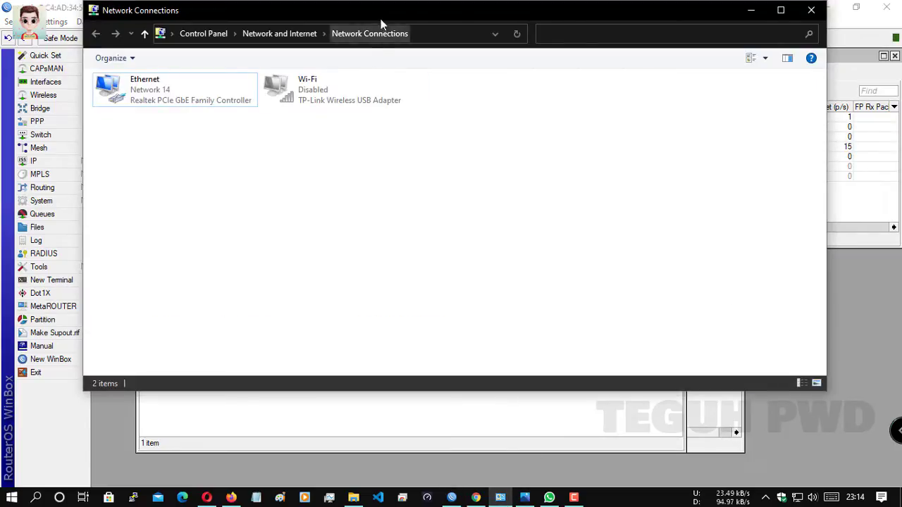
pyautogui.doubleClick(225, 105)
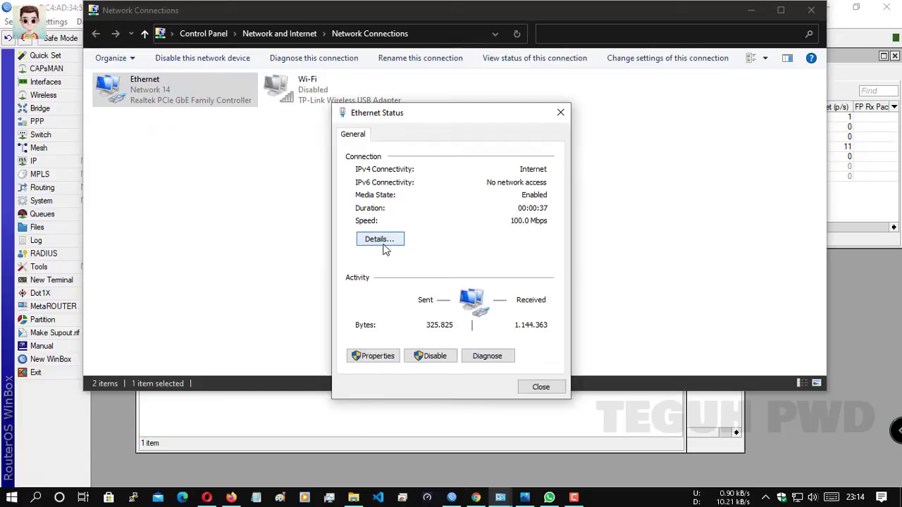
pyautogui.click(379, 240)
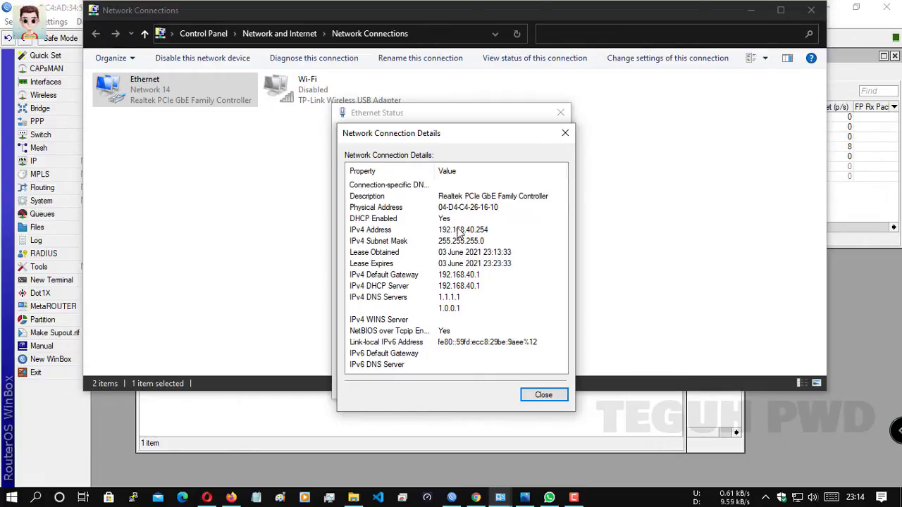
# Switch back to WinBox, list the DHCP server's leases with a wider address column, and open the 192.168.40.254 lease.
pyautogui.click(483, 424)
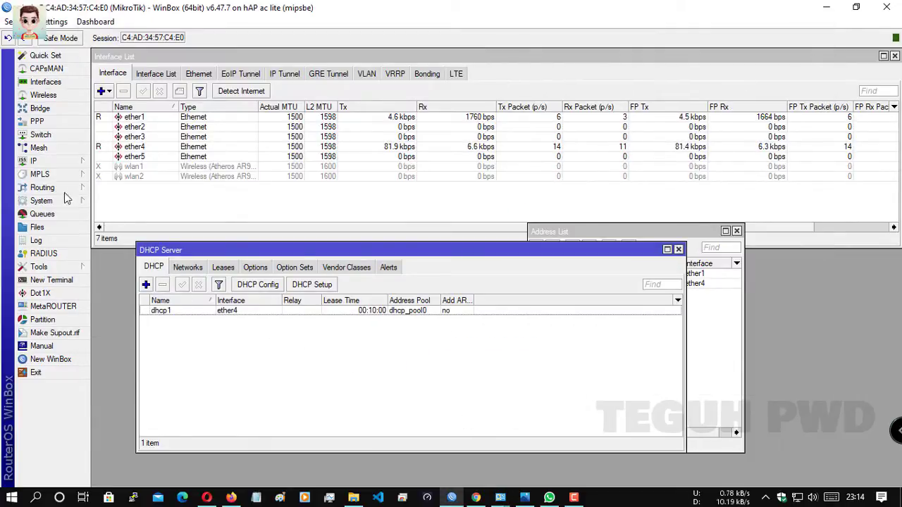
pyautogui.click(38, 160)
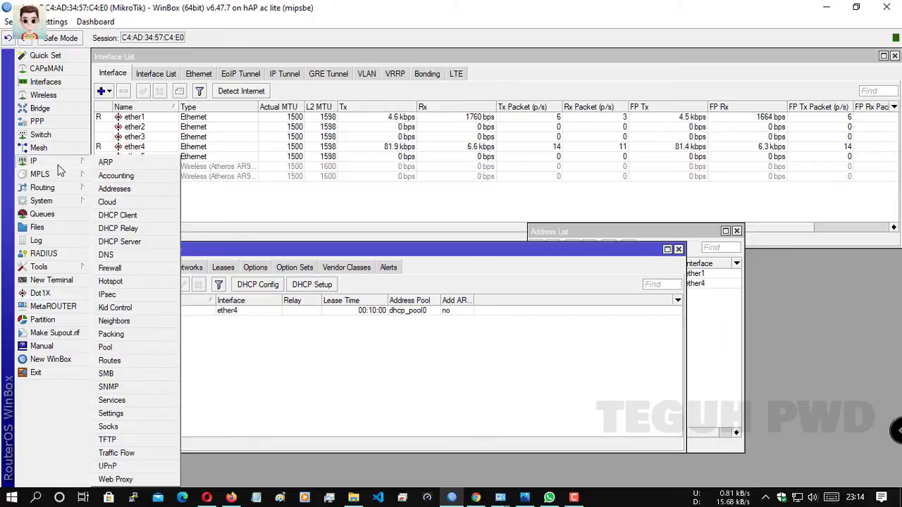
pyautogui.click(120, 242)
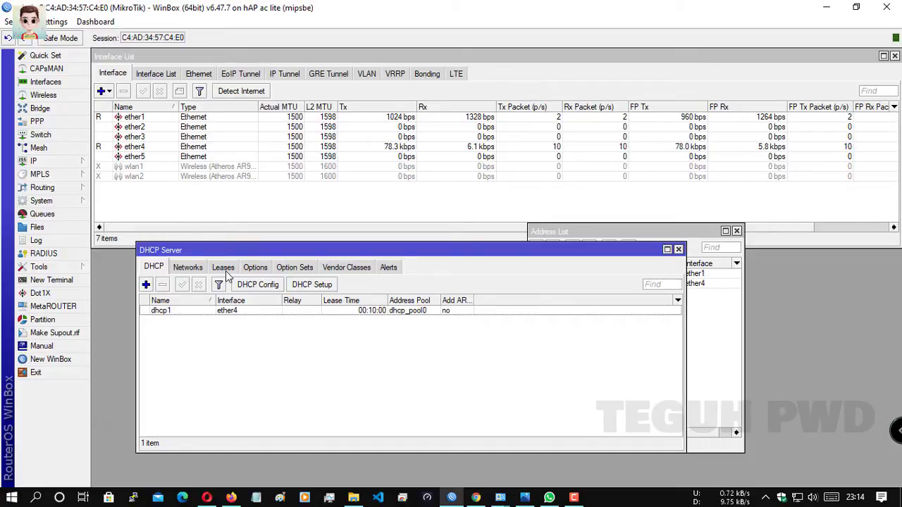
pyautogui.click(224, 268)
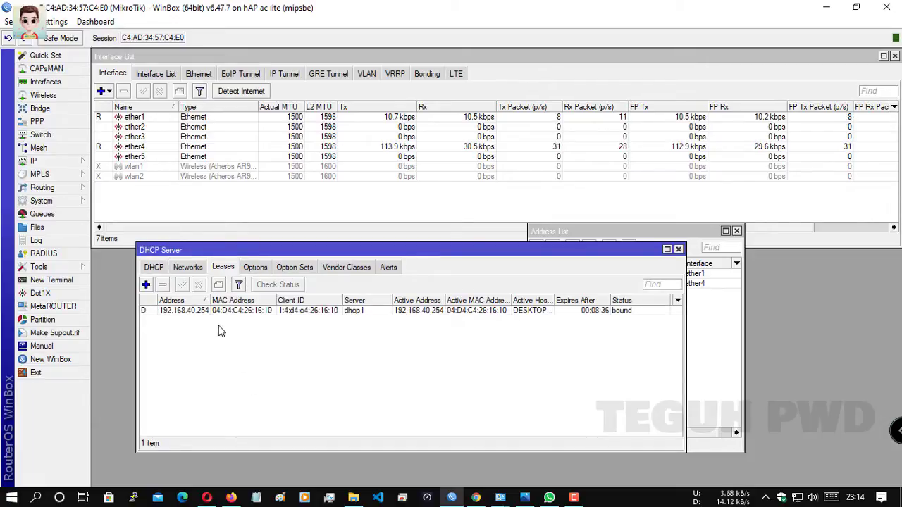
pyautogui.moveTo(210, 301); pyautogui.dragTo(234, 301)
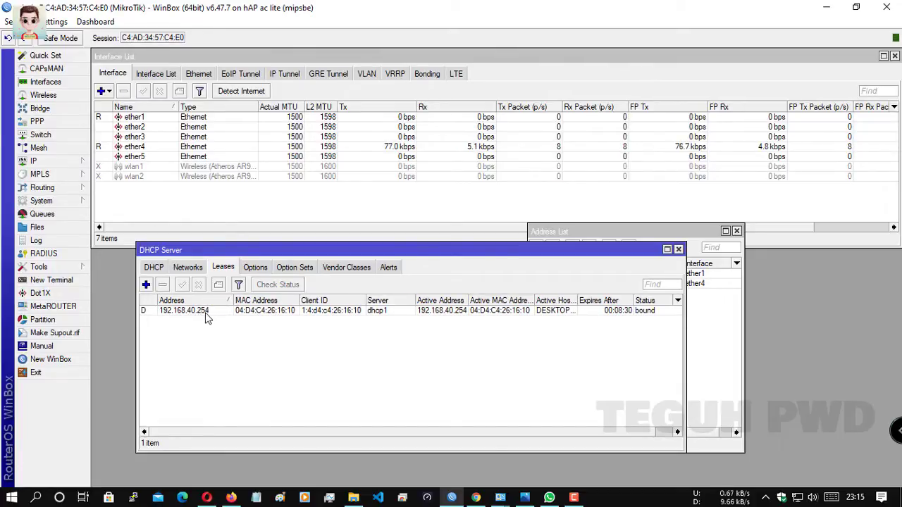
pyautogui.doubleClick(206, 312)
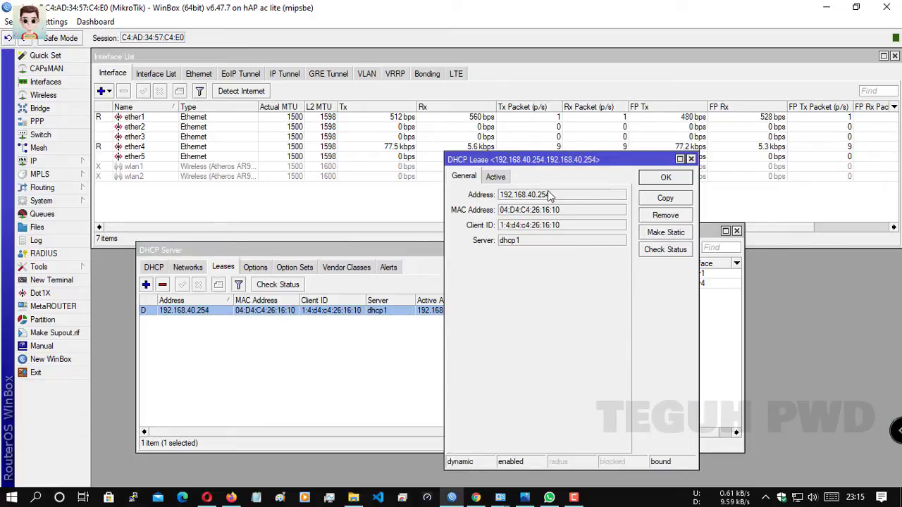
# Start a new DHCP lease beside the existing one and set its address to 192.168.40.10.
pyautogui.click(146, 284)
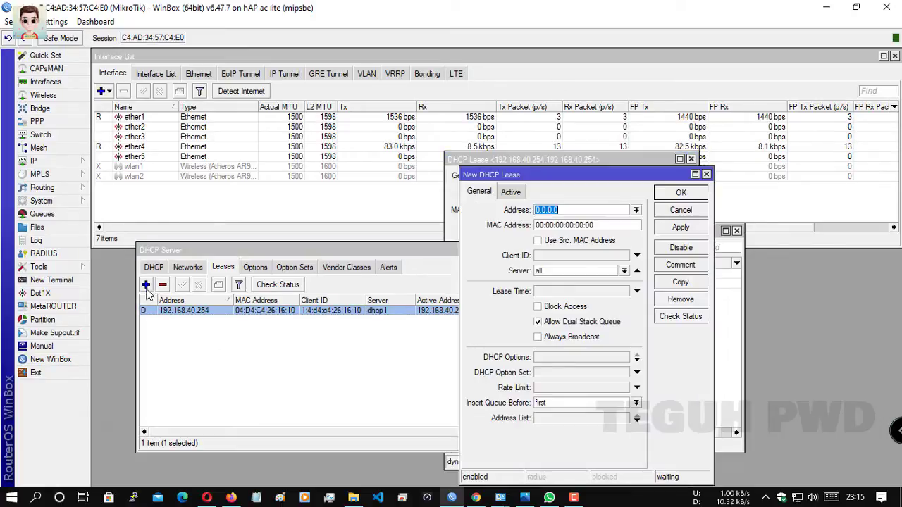
pyautogui.moveTo(591, 180); pyautogui.dragTo(310, 160)
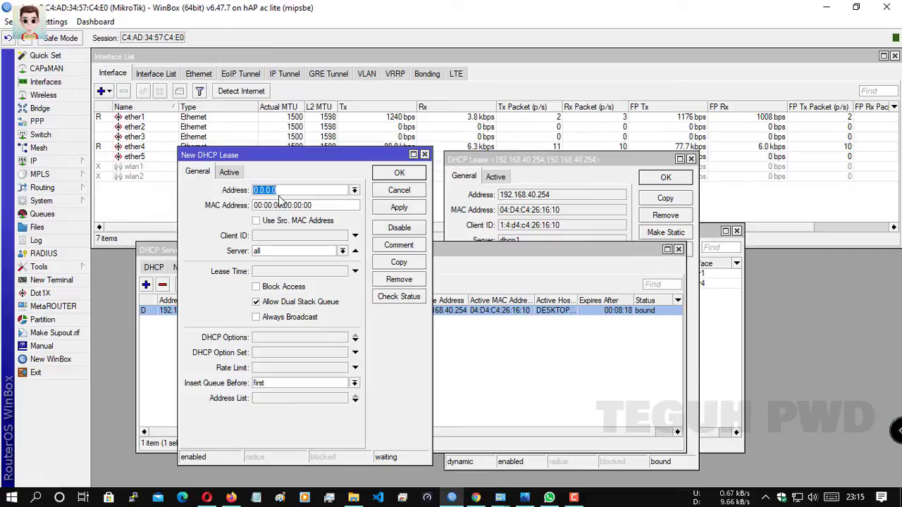
pyautogui.write('192')
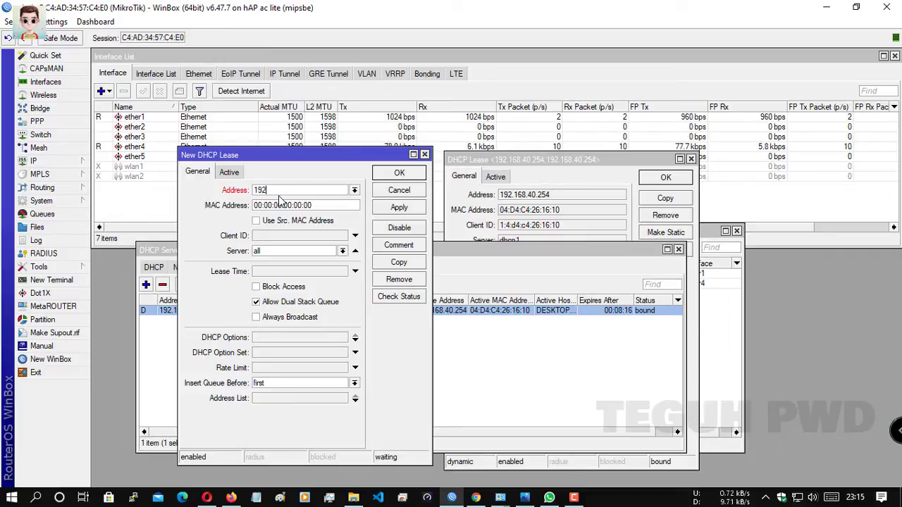
pyautogui.write('.168')
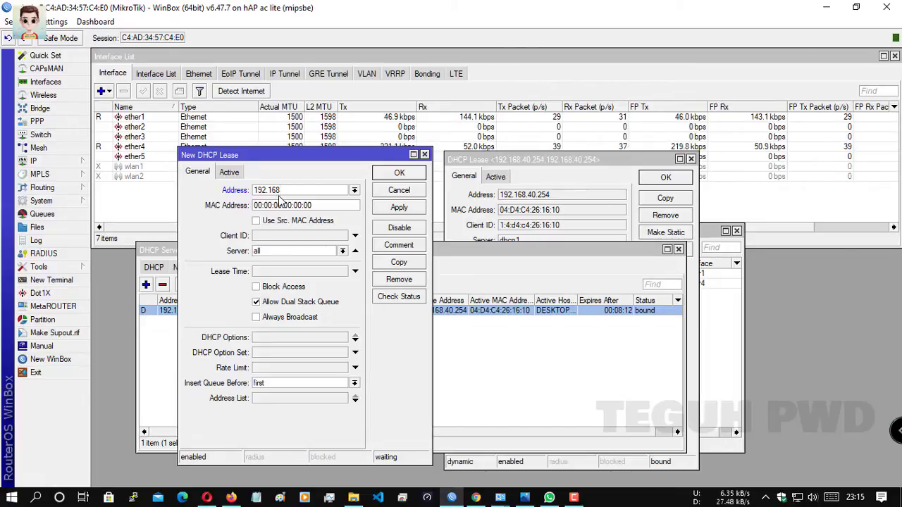
pyautogui.write('.40.')
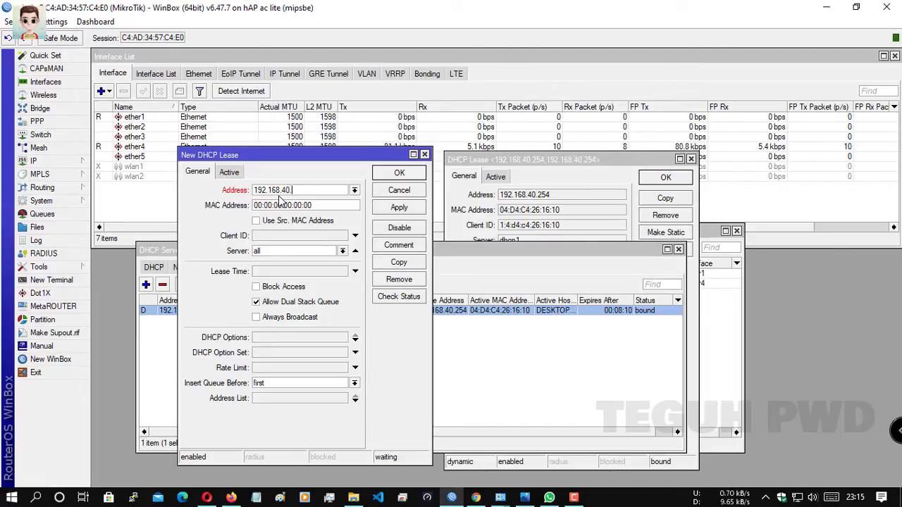
pyautogui.write('10')
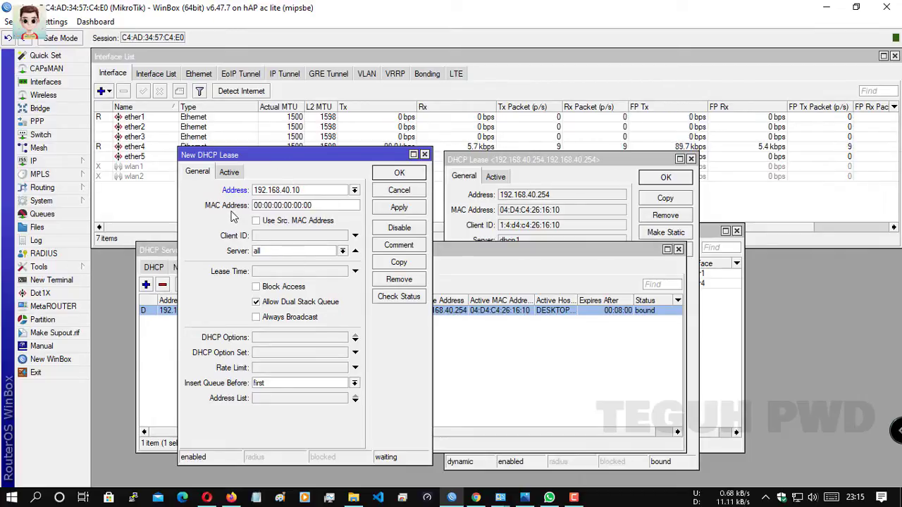
# Copy the MAC address 04:D4:C4:26:16:10 from the existing lease into the new lease.
pyautogui.click(546, 181)
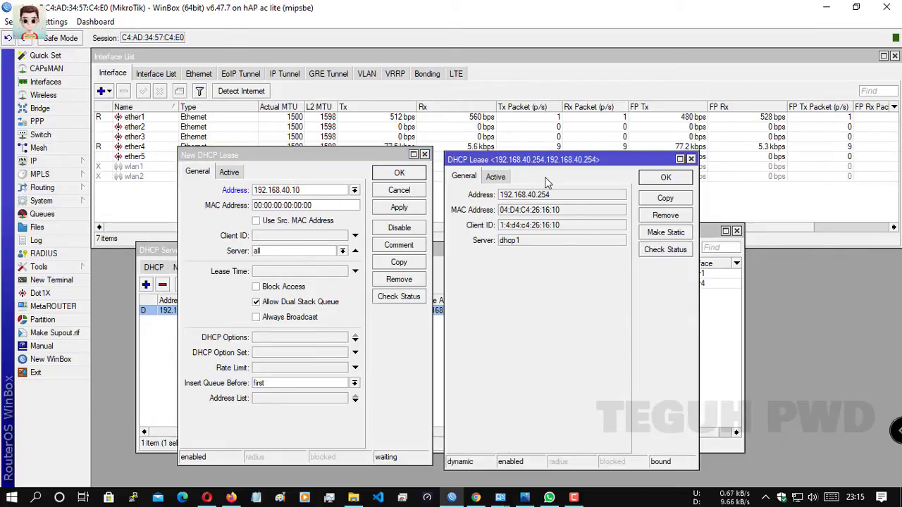
pyautogui.doubleClick(561, 209)
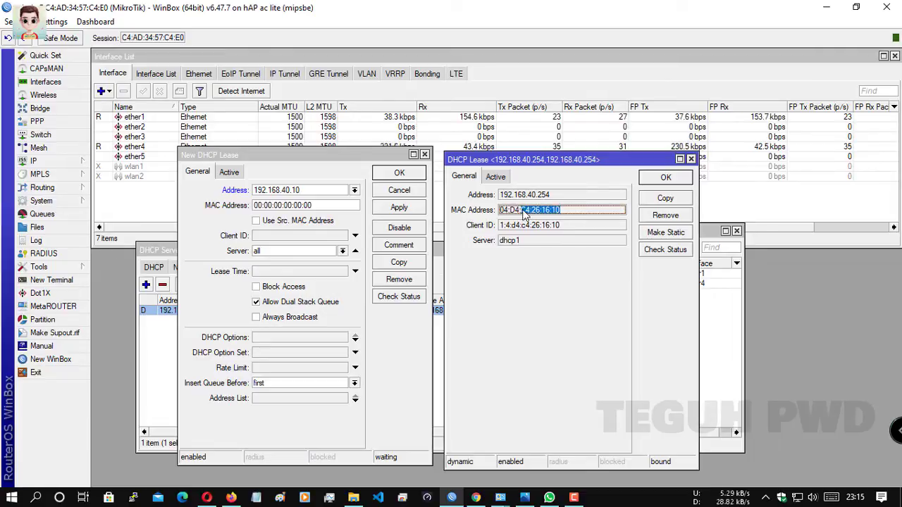
pyautogui.rightClick(513, 210)
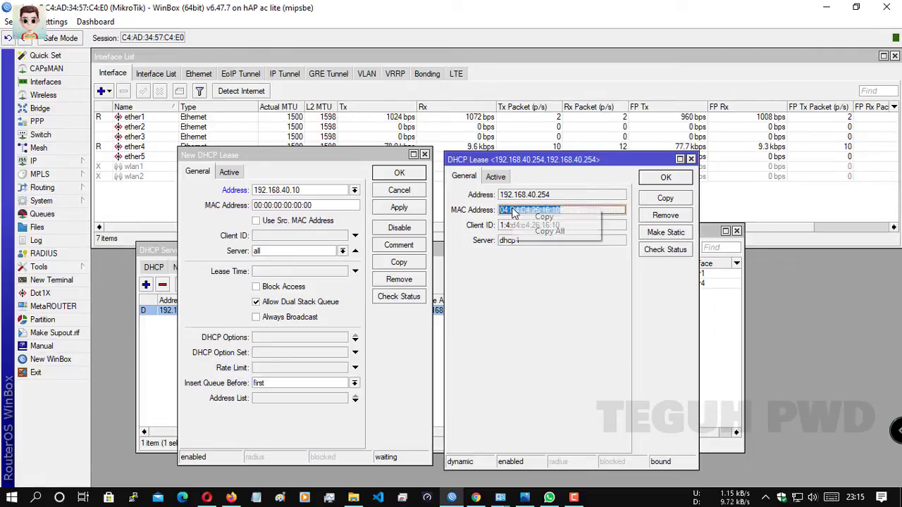
pyautogui.click(544, 216)
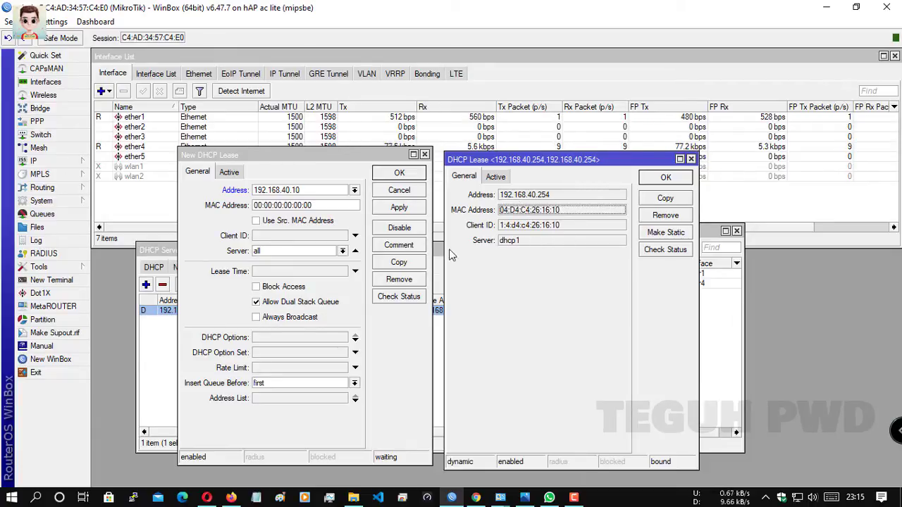
pyautogui.moveTo(323, 205); pyautogui.dragTo(255, 205)
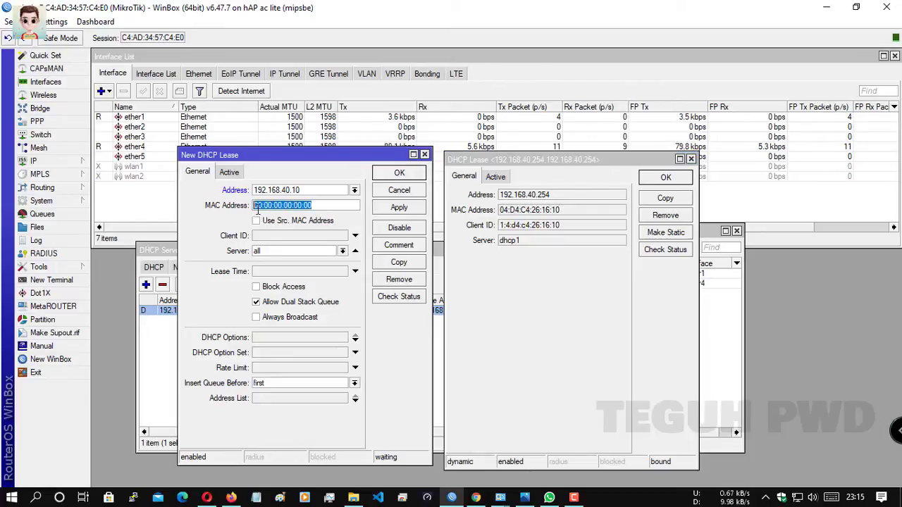
pyautogui.rightClick(274, 209)
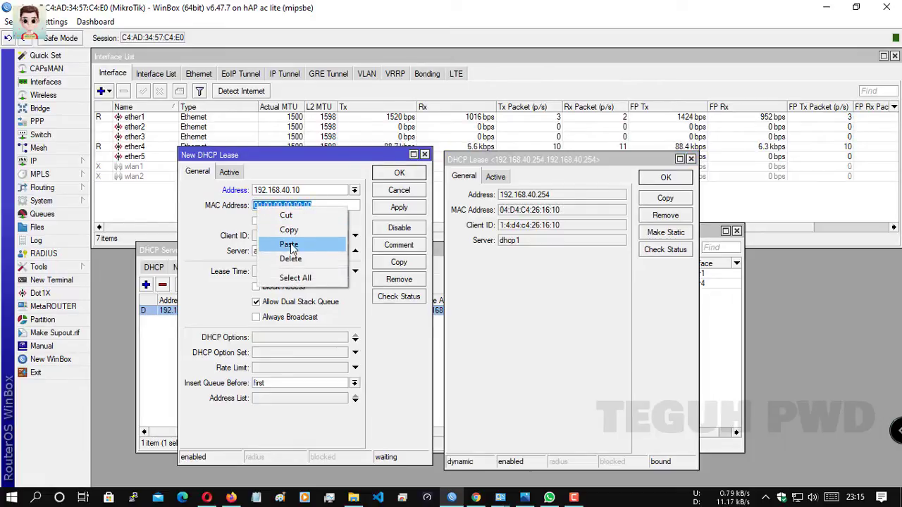
pyautogui.click(289, 244)
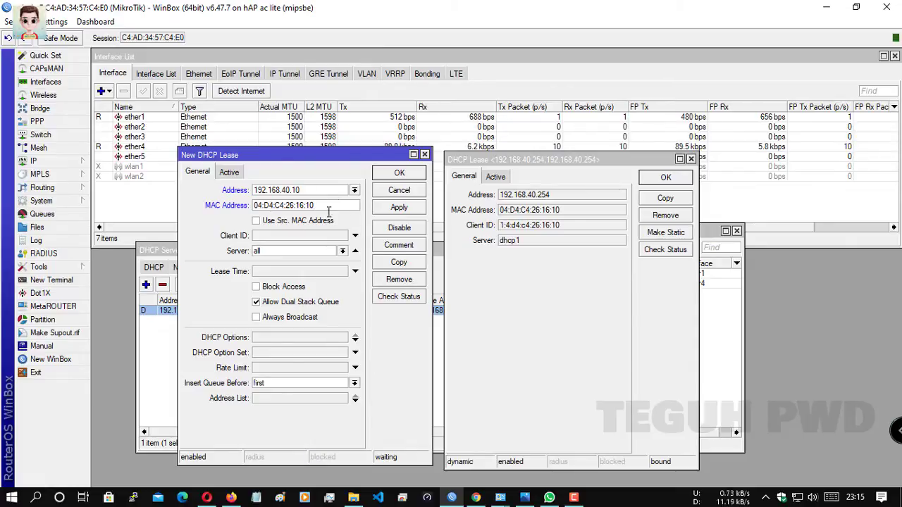
# Set the new lease's client ID to 1:04:D4:C4:26:16:10, reusing the copied MAC address with the prefix 1:.
pyautogui.click(259, 238)
pyautogui.rightClick(284, 236)
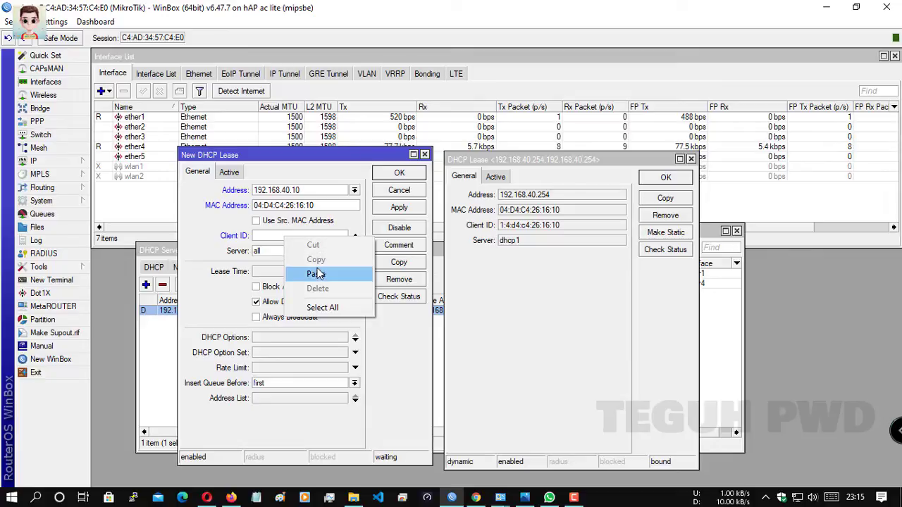
pyautogui.click(322, 275)
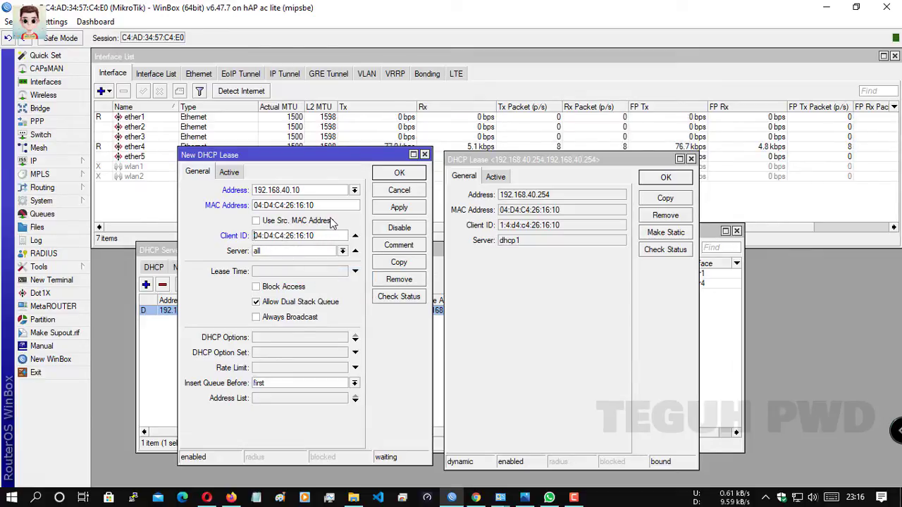
pyautogui.write('1')
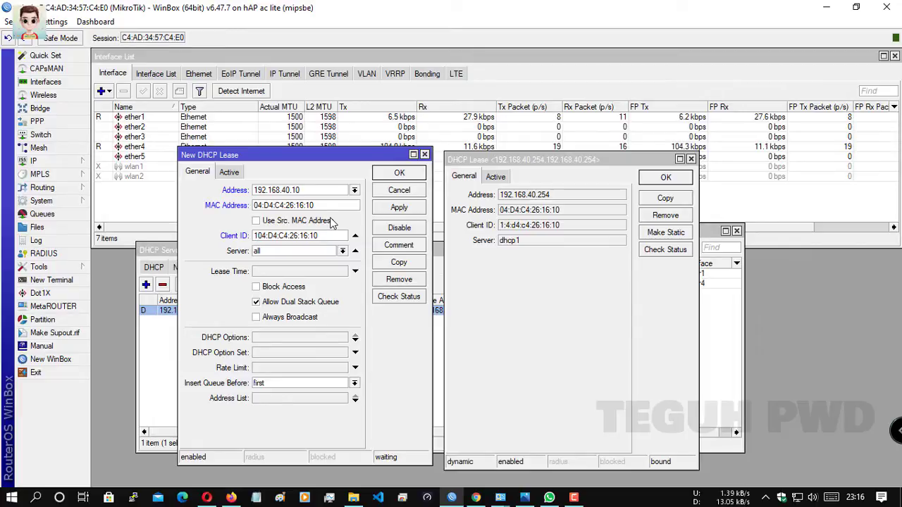
pyautogui.write(':')
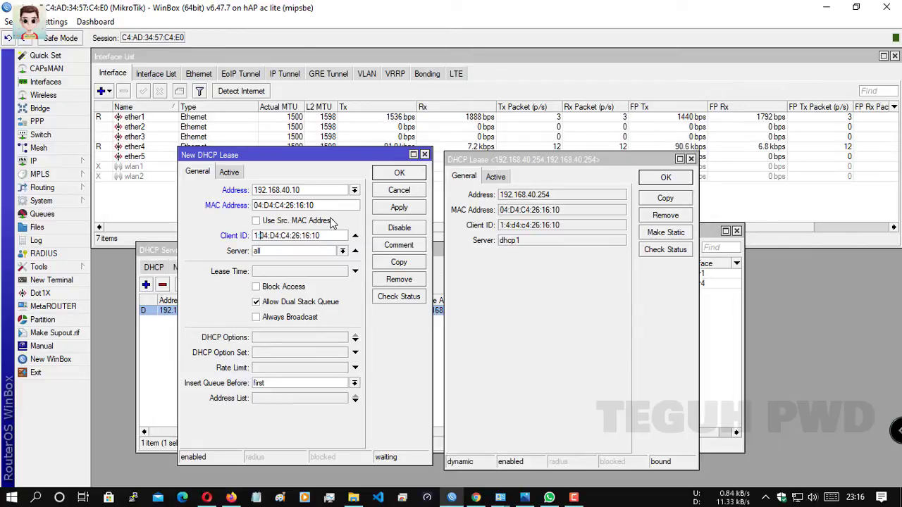
# Assign the new lease to the dhcp1 server, then apply and save it.
pyautogui.click(257, 252)
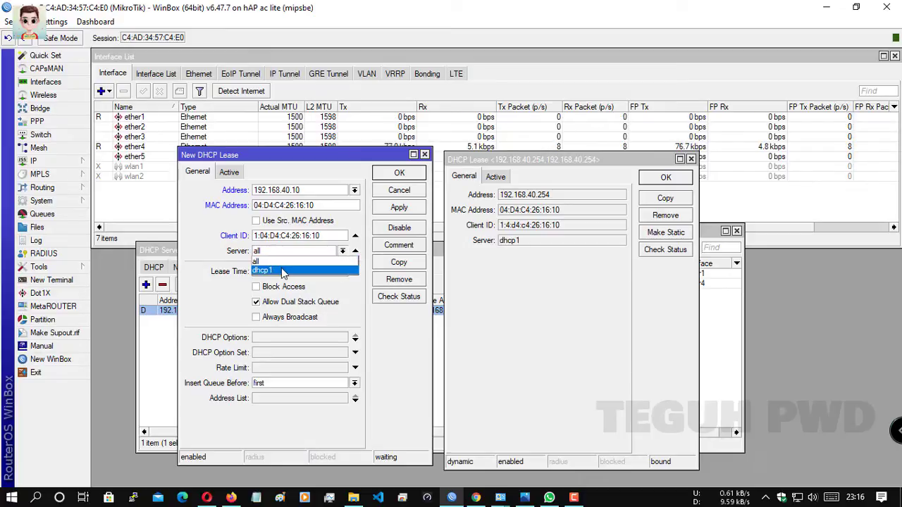
pyautogui.click(281, 270)
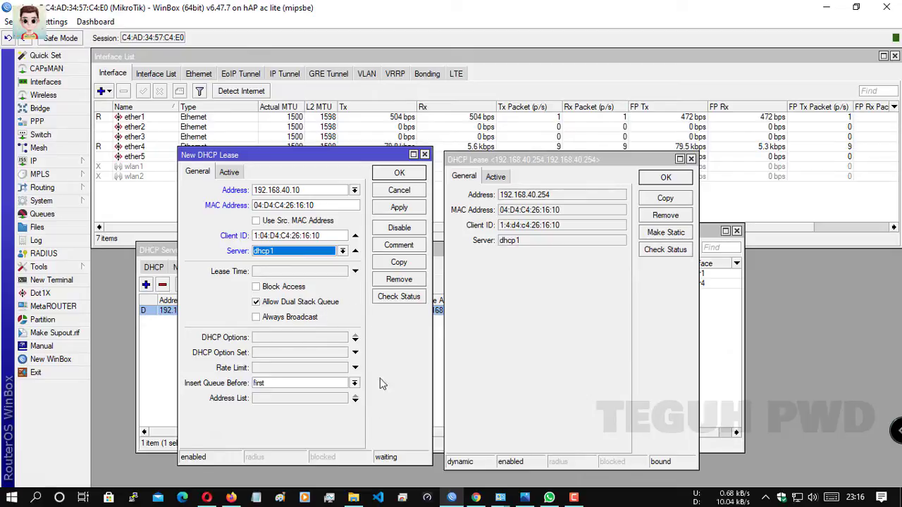
pyautogui.click(395, 209)
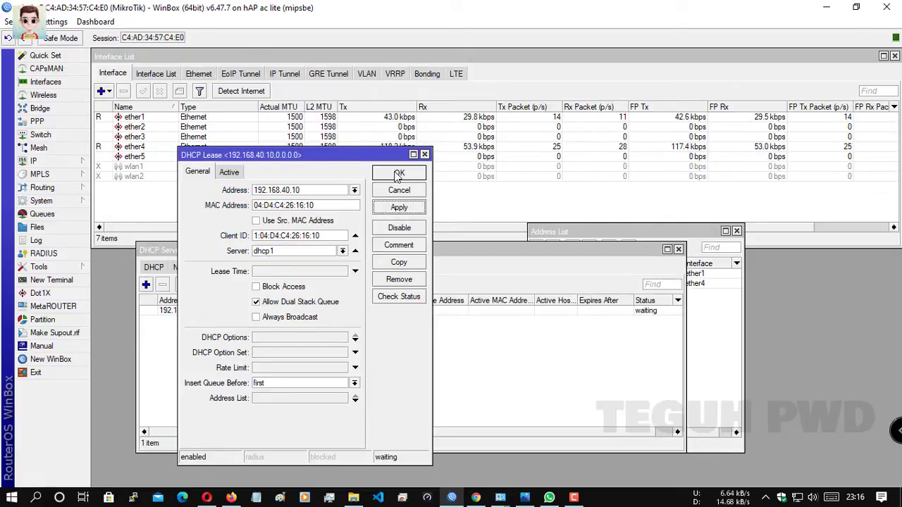
pyautogui.click(397, 174)
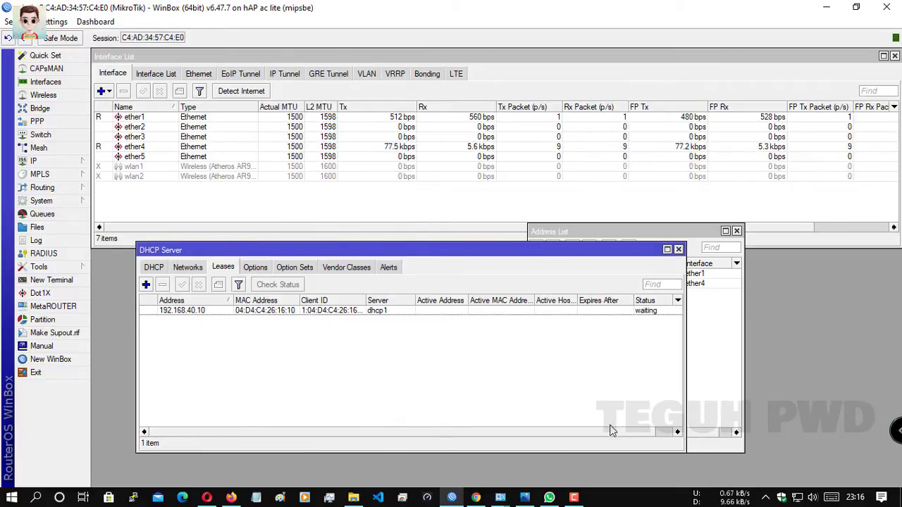
# Switch to Network Connections, check the Ethernet adapter's current IPv4 address in its connection details, and close the details.
pyautogui.moveTo(500, 497)
pyautogui.click(496, 447)
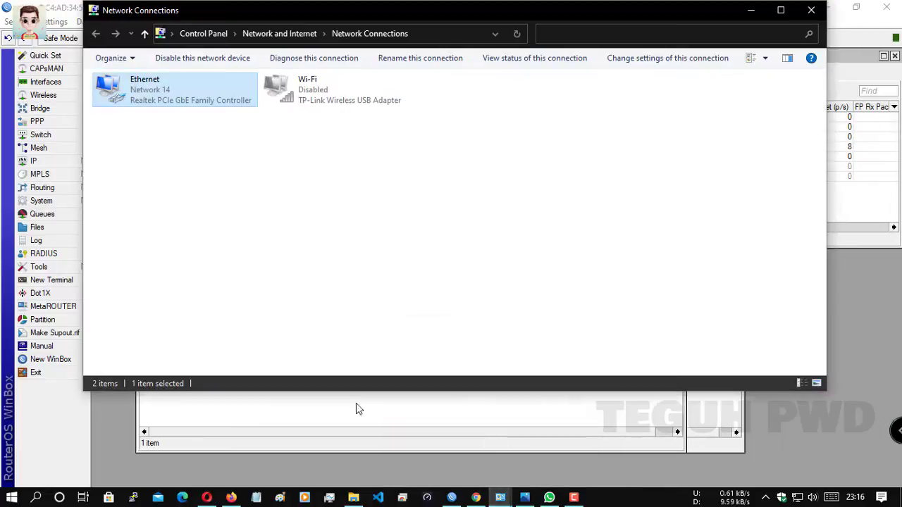
pyautogui.doubleClick(189, 103)
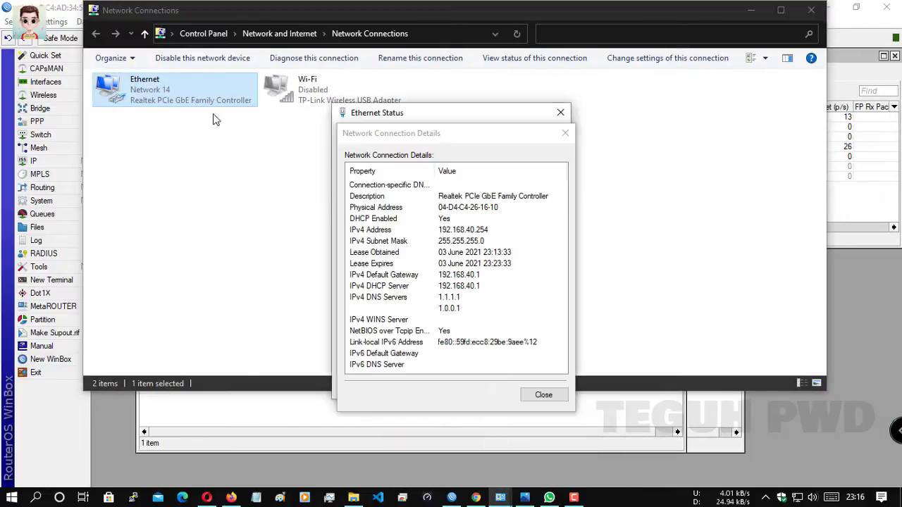
pyautogui.click(564, 133)
pyautogui.click(397, 240)
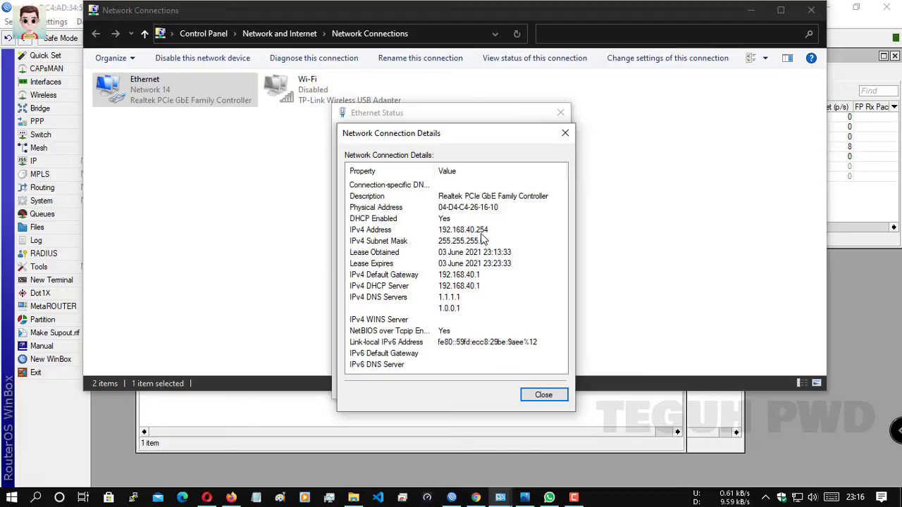
pyautogui.click(543, 394)
pyautogui.click(540, 392)
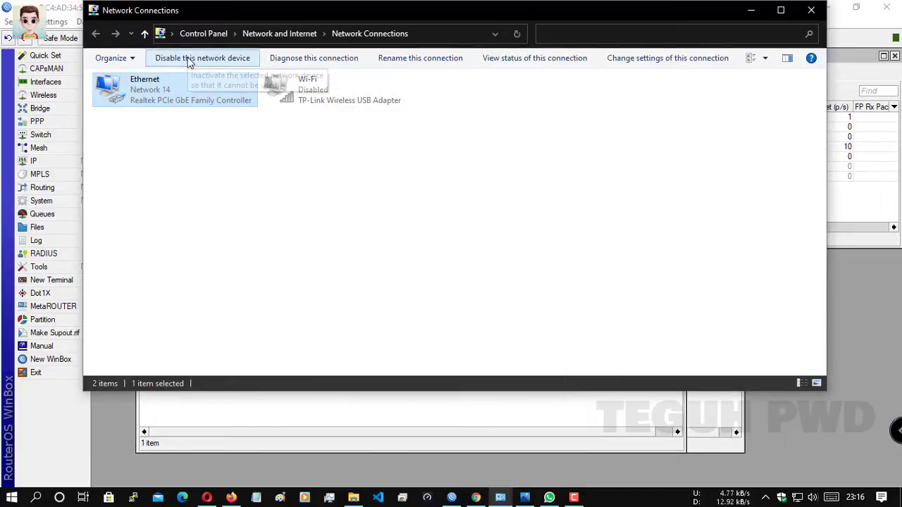
# Review the lease list in WinBox, then return to Network Connections and disable and re-enable the Ethernet adapter.
pyautogui.click(296, 396)
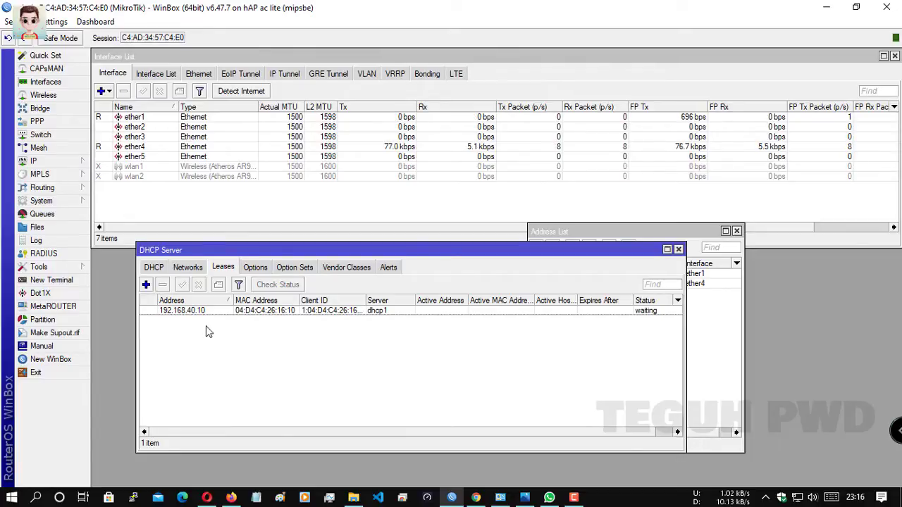
pyautogui.click(501, 497)
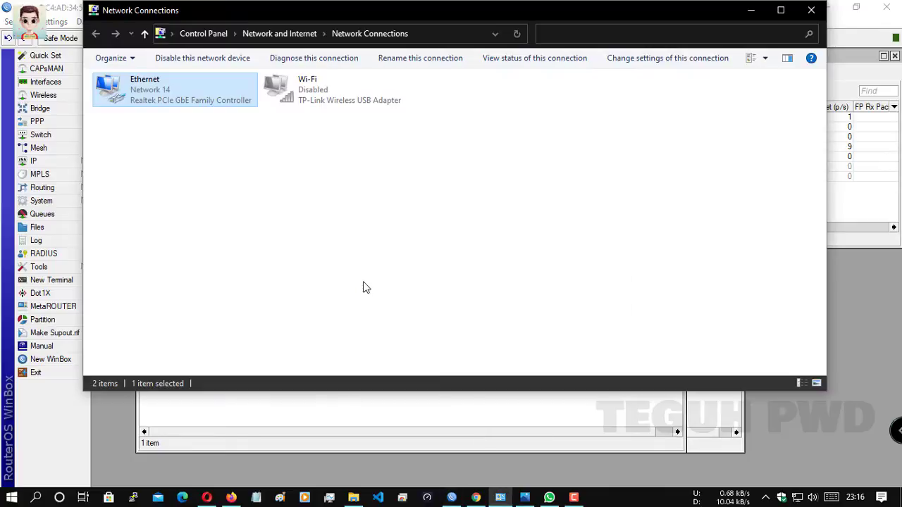
pyautogui.click(205, 151)
pyautogui.click(178, 106)
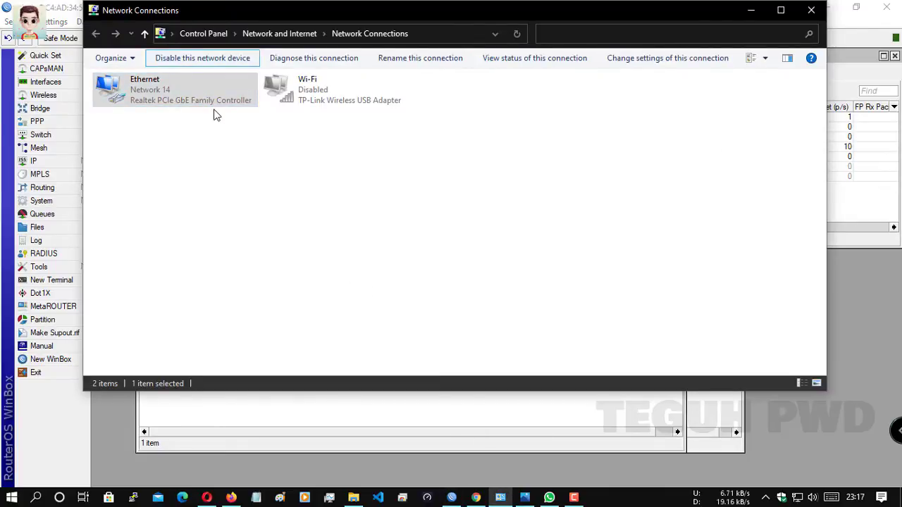
pyautogui.click(174, 62)
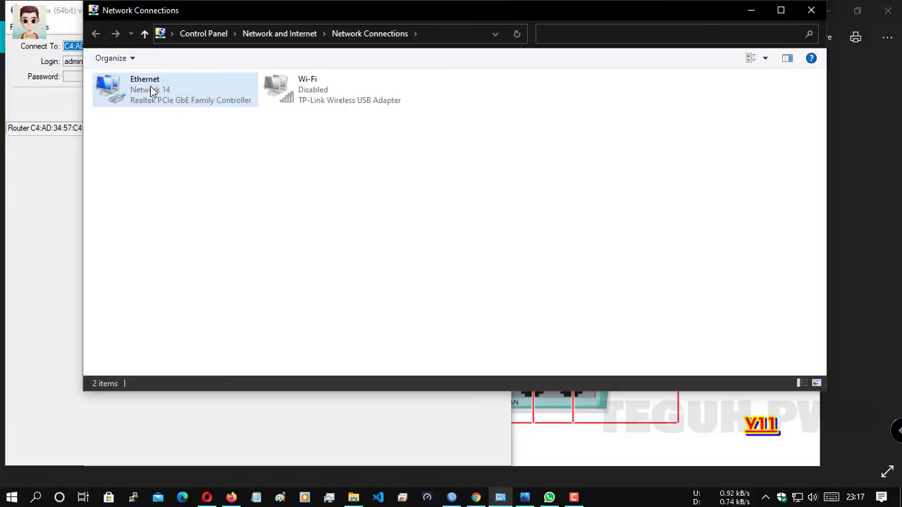
# Check the Ethernet adapter's IPv4 address in its connection details, then close the details and status dialogs.
pyautogui.doubleClick(150, 90)
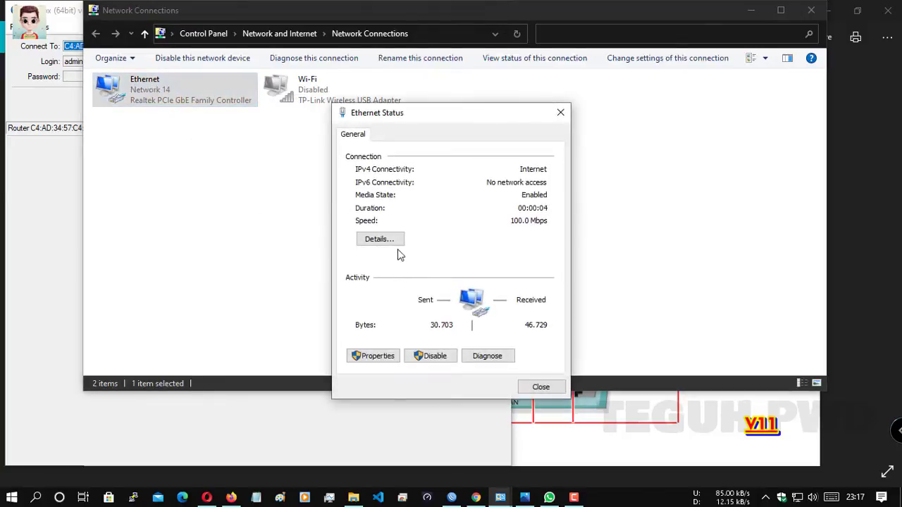
pyautogui.click(379, 240)
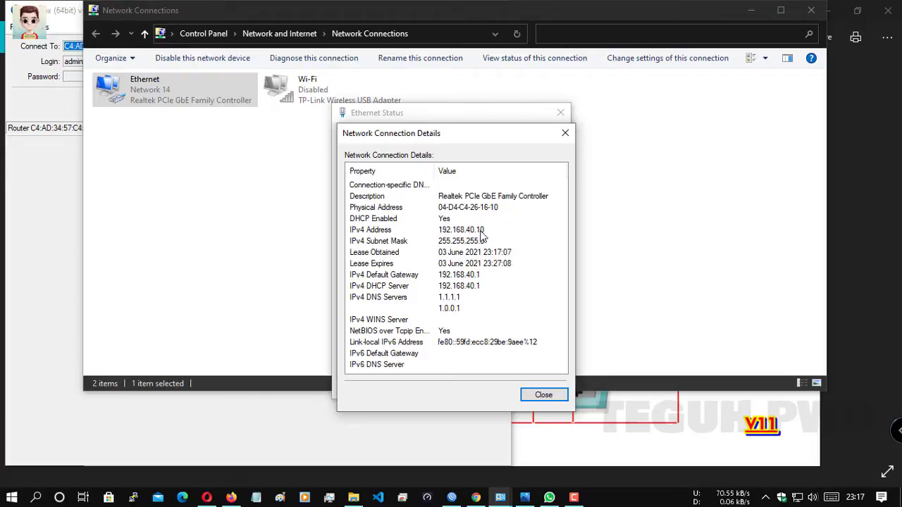
pyautogui.click(542, 396)
pyautogui.click(540, 392)
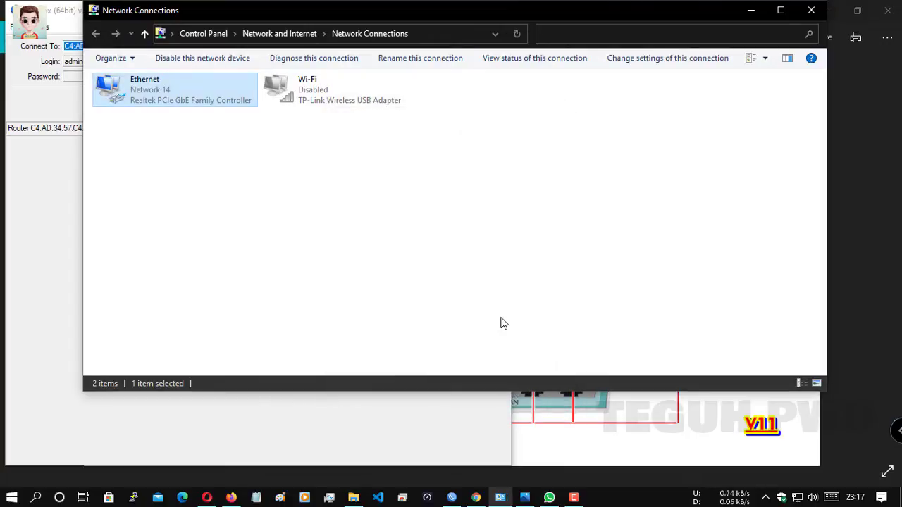
pyautogui.click(571, 433)
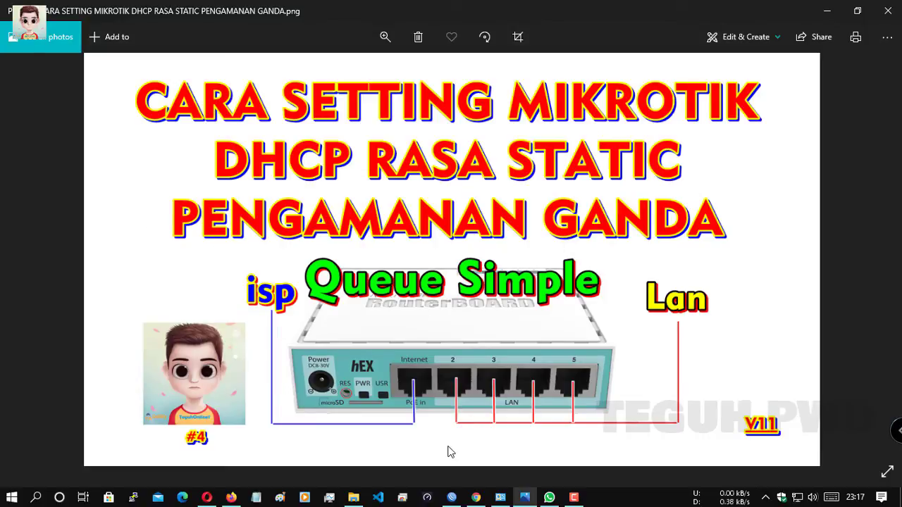
# Switch to WinBox, reconnect to the router, and close the Address List after checking it.
pyautogui.click(451, 497)
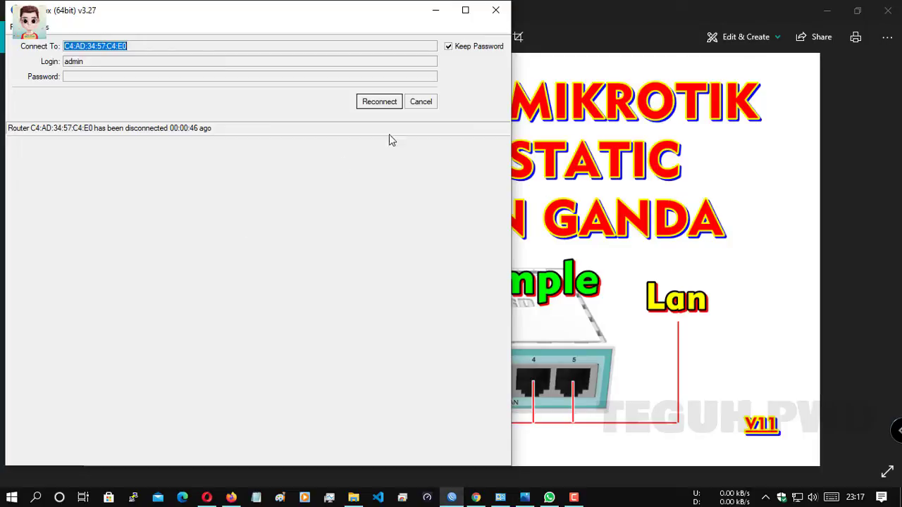
pyautogui.click(380, 103)
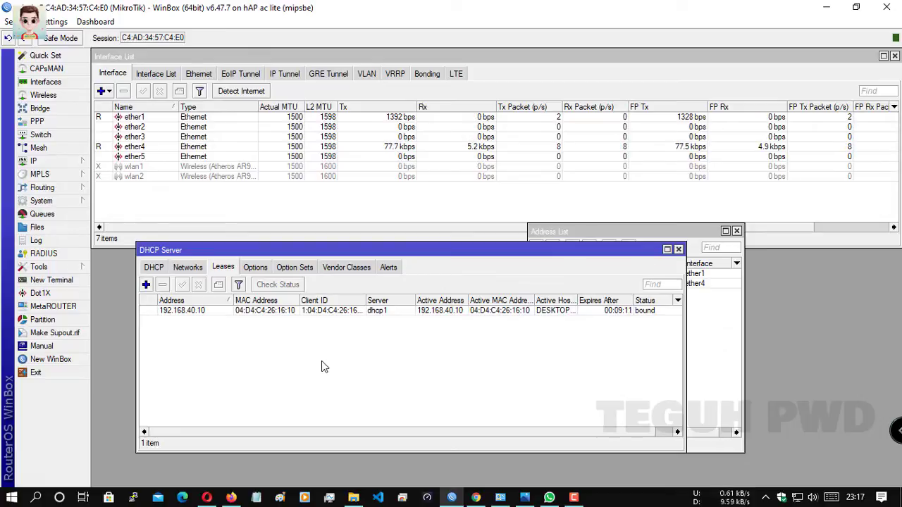
pyautogui.click(612, 236)
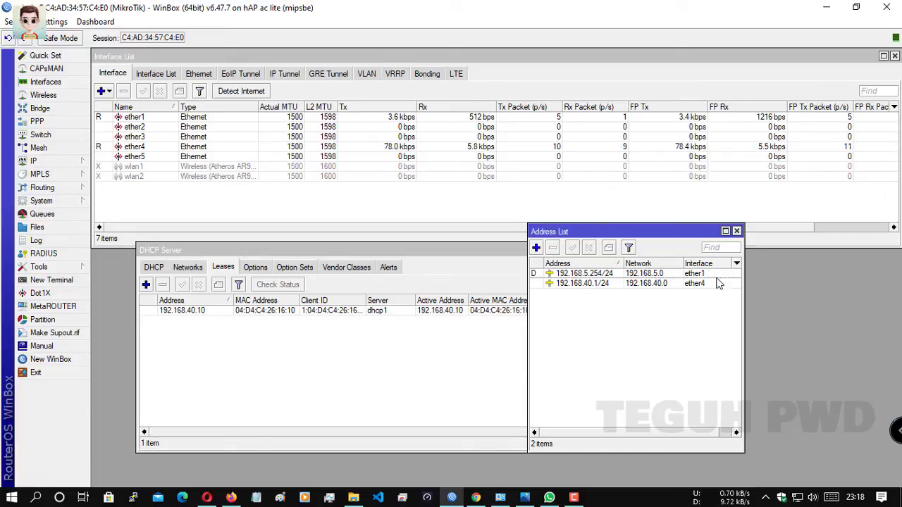
pyautogui.click(737, 232)
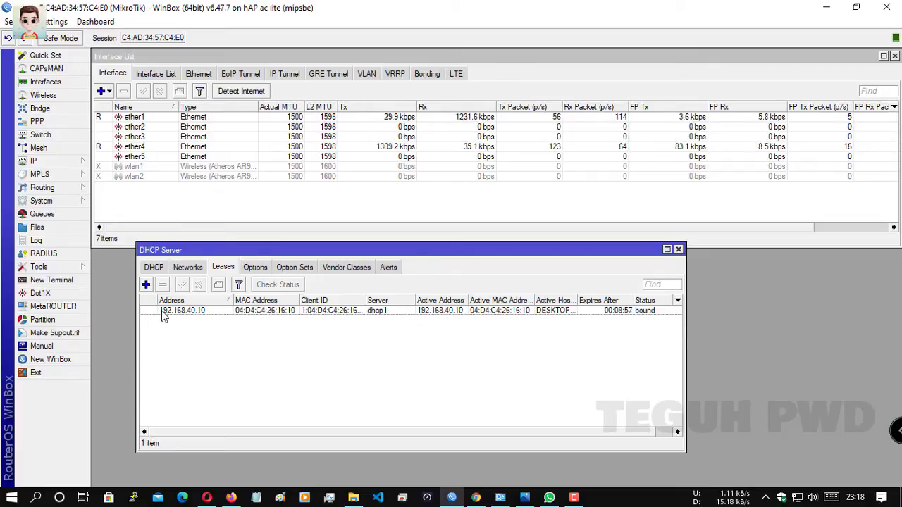
# Copy the IP address from the dhcp1 lease for 192.168.40.10 and close the lease without changes.
pyautogui.doubleClick(198, 311)
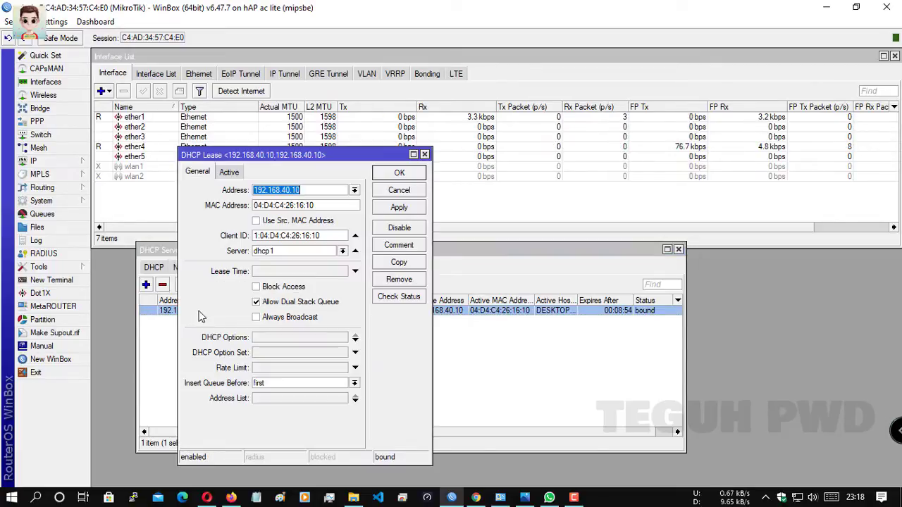
pyautogui.rightClick(293, 195)
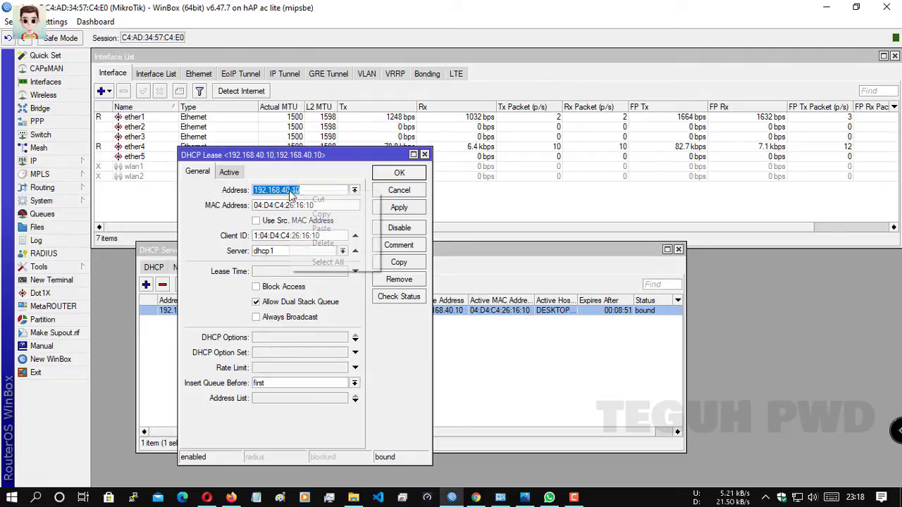
pyautogui.click(320, 215)
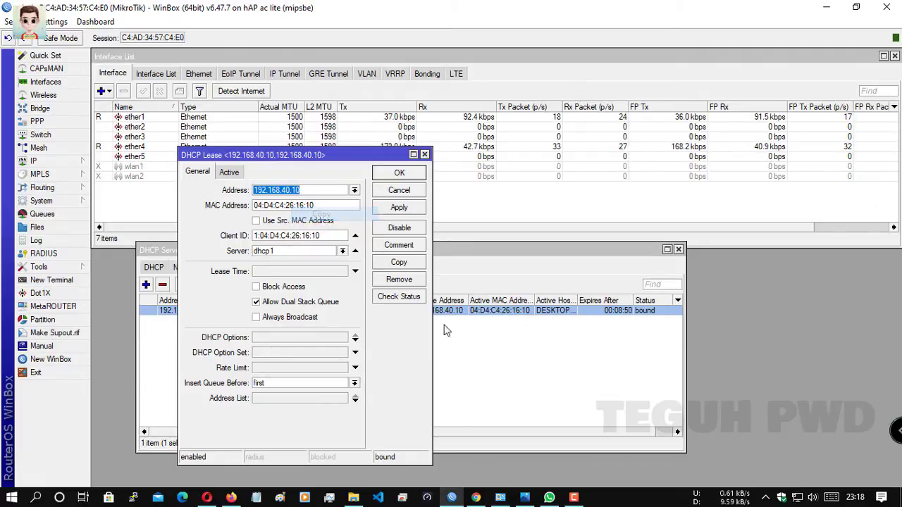
pyautogui.click(418, 184)
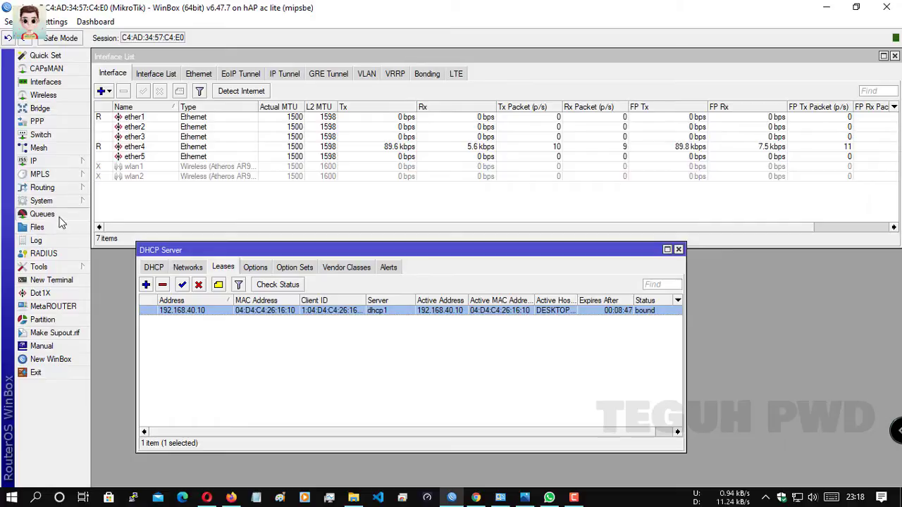
# Start a new simple queue and set its target to the copied address 192.168.40.10.
pyautogui.click(42, 214)
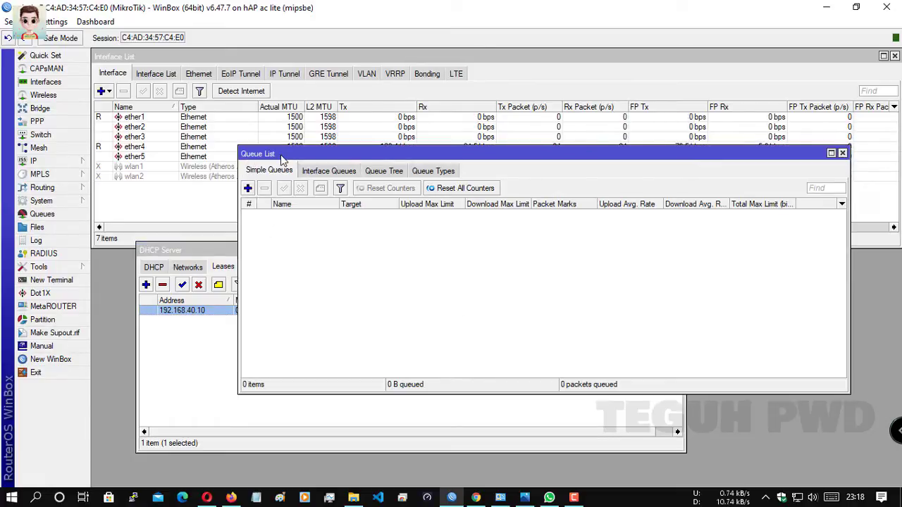
pyautogui.click(248, 189)
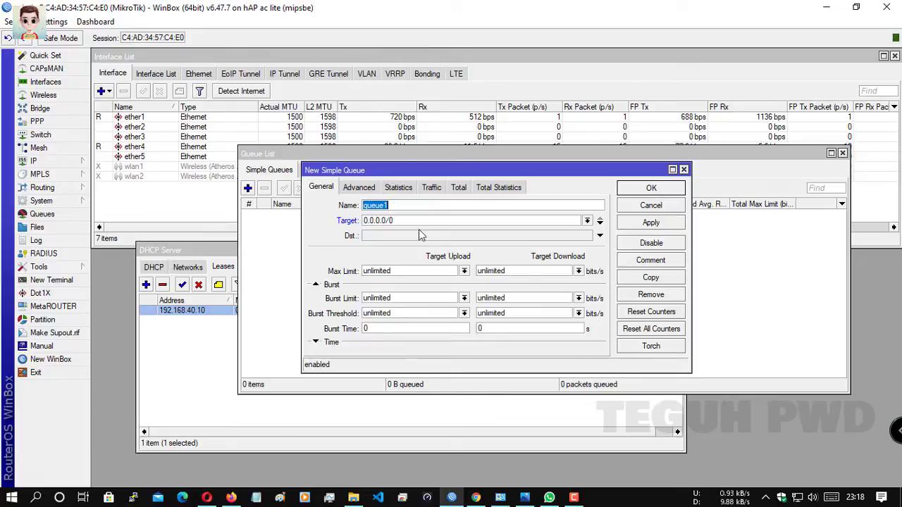
pyautogui.moveTo(398, 221); pyautogui.dragTo(352, 217)
pyautogui.hotkey('ctrl', 'v')
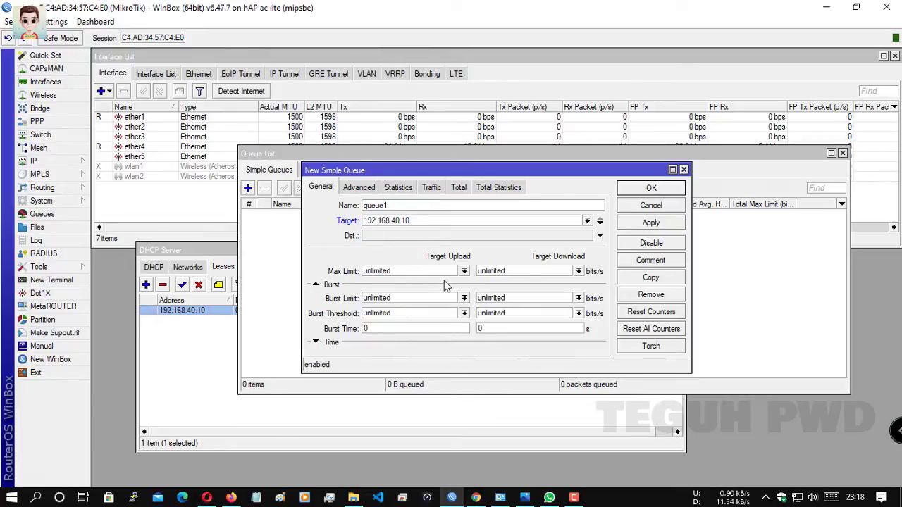
# Set the queue's max limit to 30M upload and 20M download, then apply and save it.
pyautogui.click(464, 272)
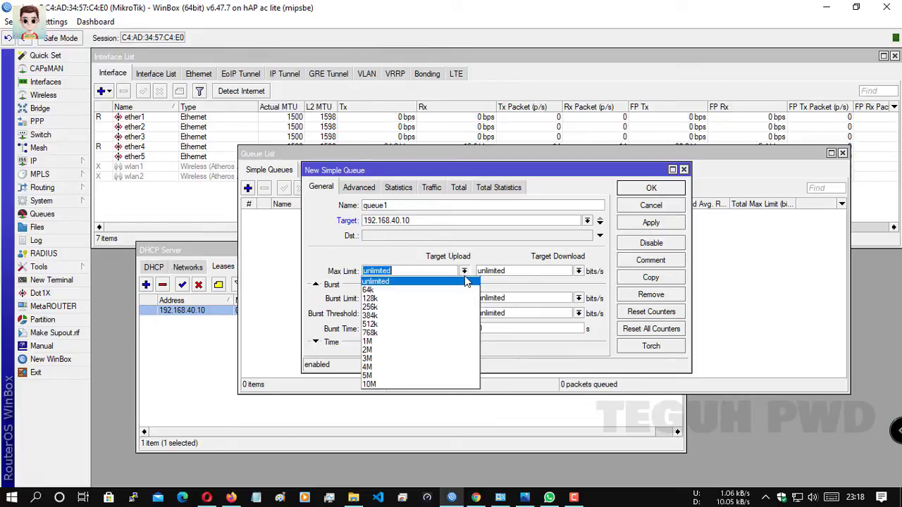
pyautogui.click(380, 351)
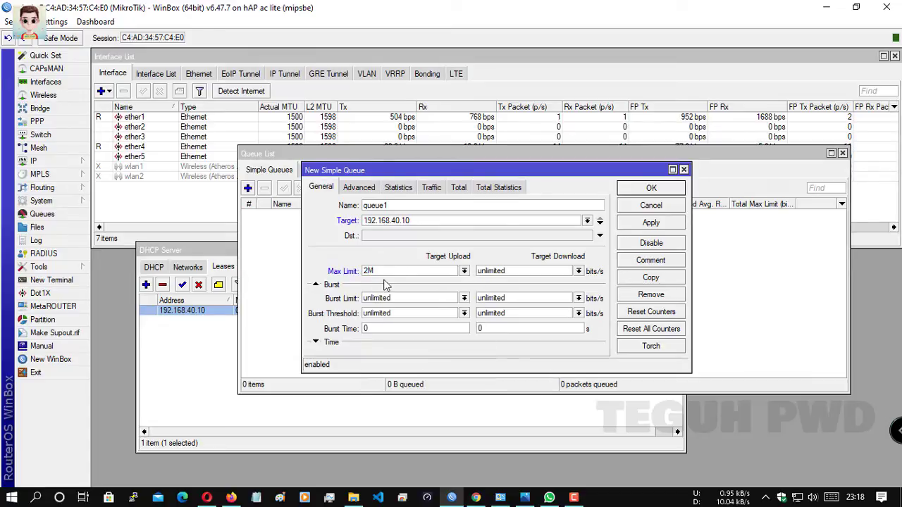
pyautogui.click(368, 271)
pyautogui.write('0')
pyautogui.click(578, 272)
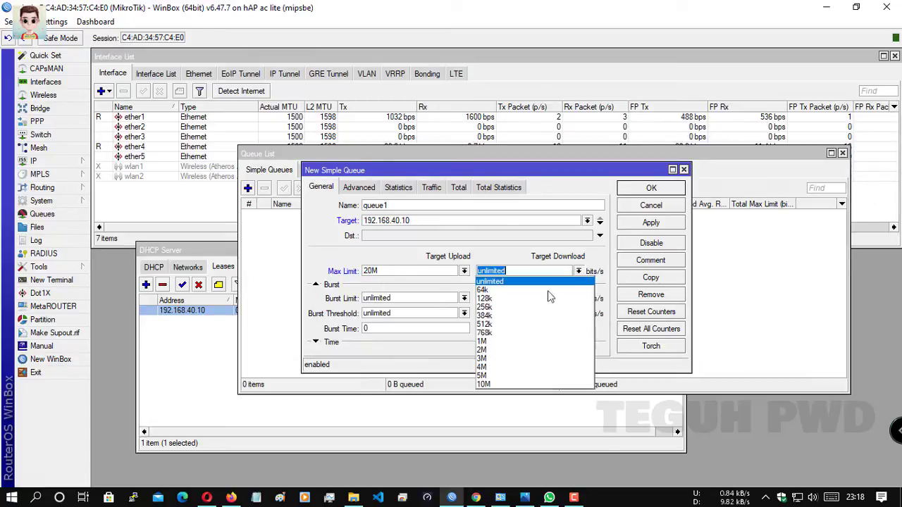
pyautogui.click(486, 350)
pyautogui.write('0M')
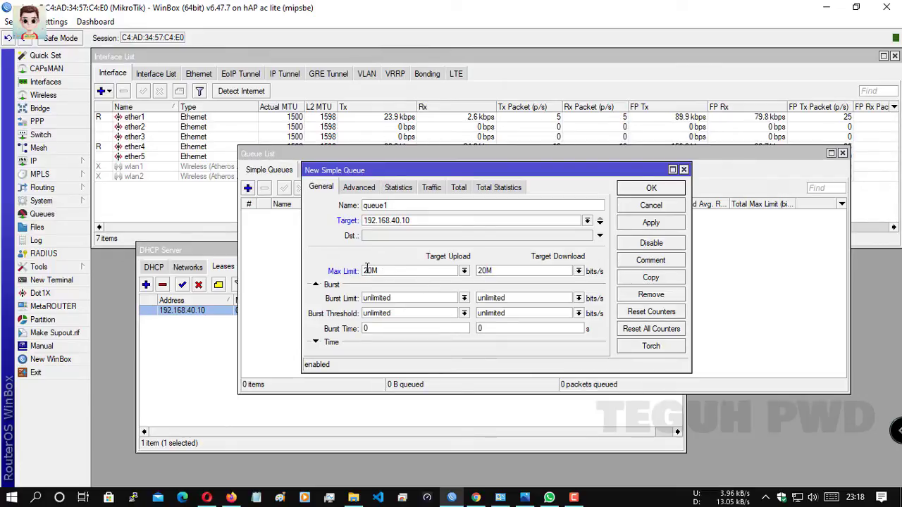
pyautogui.write('3')
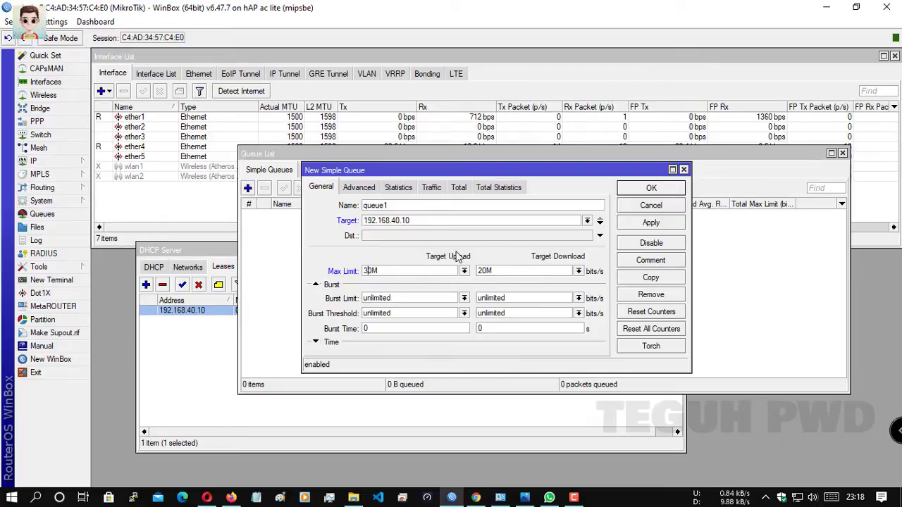
pyautogui.click(651, 222)
pyautogui.click(651, 188)
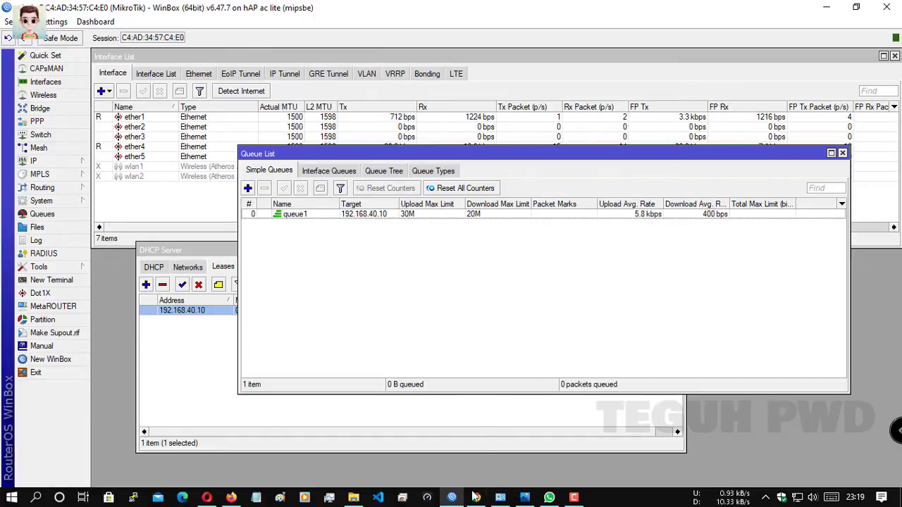
# Switch to Speedtest, run a speed test while watching the queue's upload and download rates, and minimize it.
pyautogui.click(427, 497)
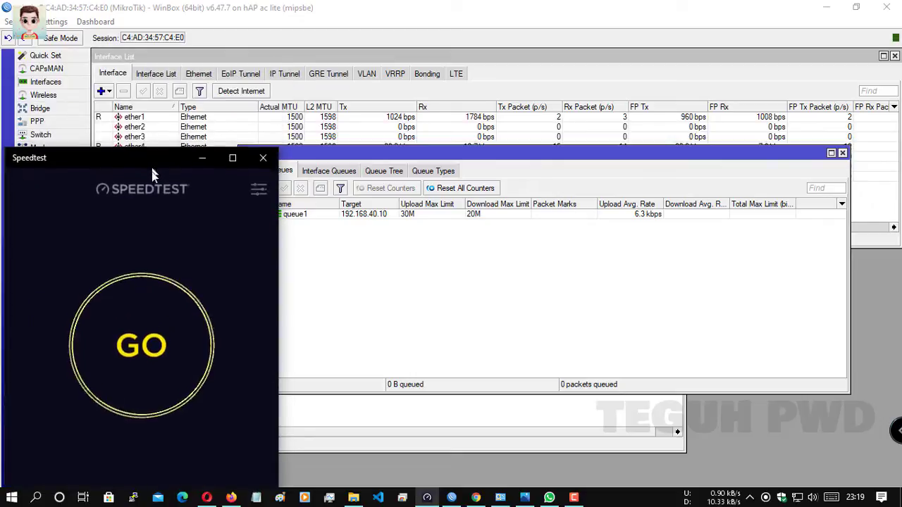
pyautogui.moveTo(152, 168); pyautogui.dragTo(152, 191)
pyautogui.click(165, 368)
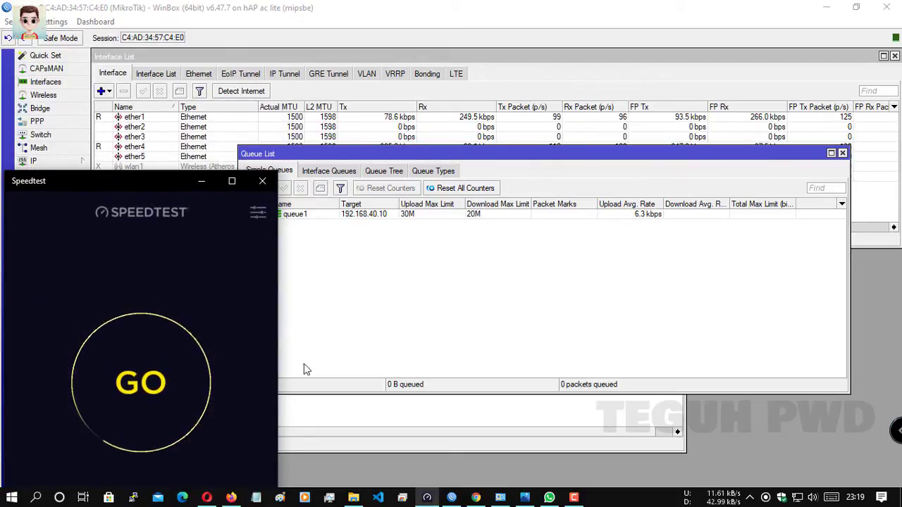
pyautogui.click(178, 314)
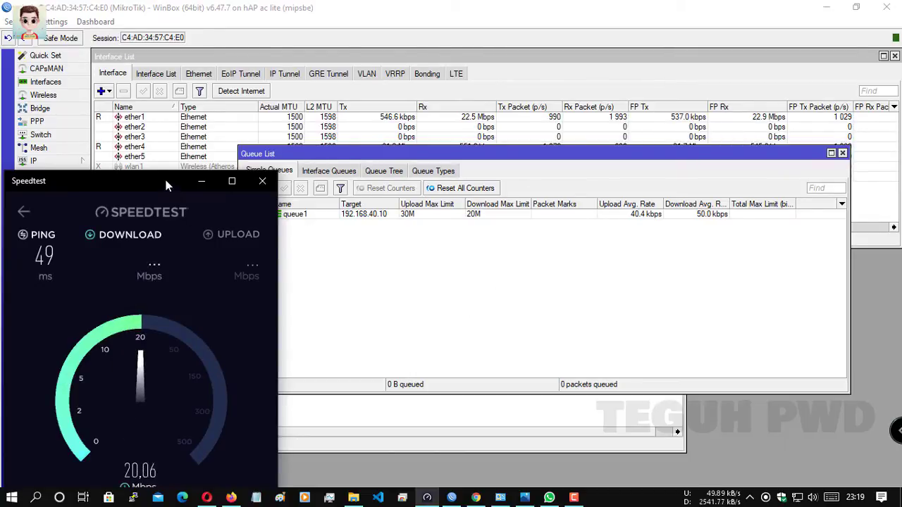
pyautogui.moveTo(166, 182); pyautogui.dragTo(143, 179)
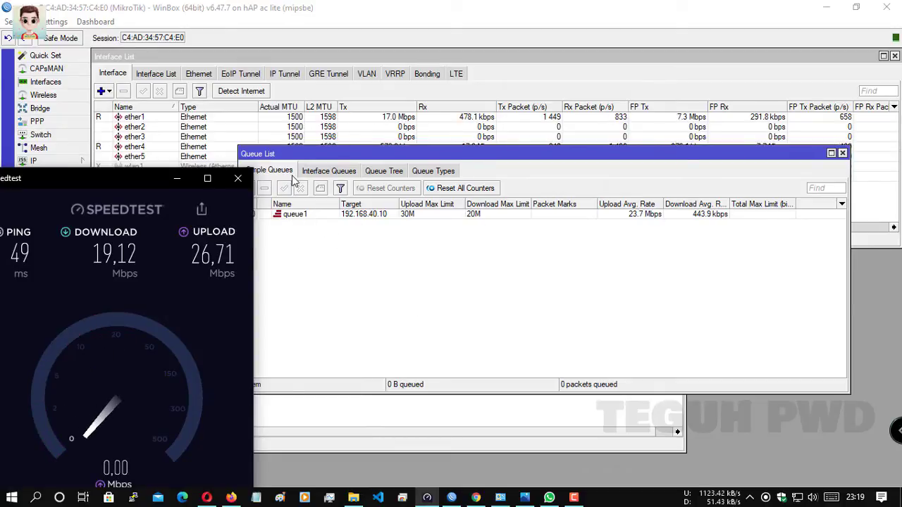
pyautogui.click(178, 178)
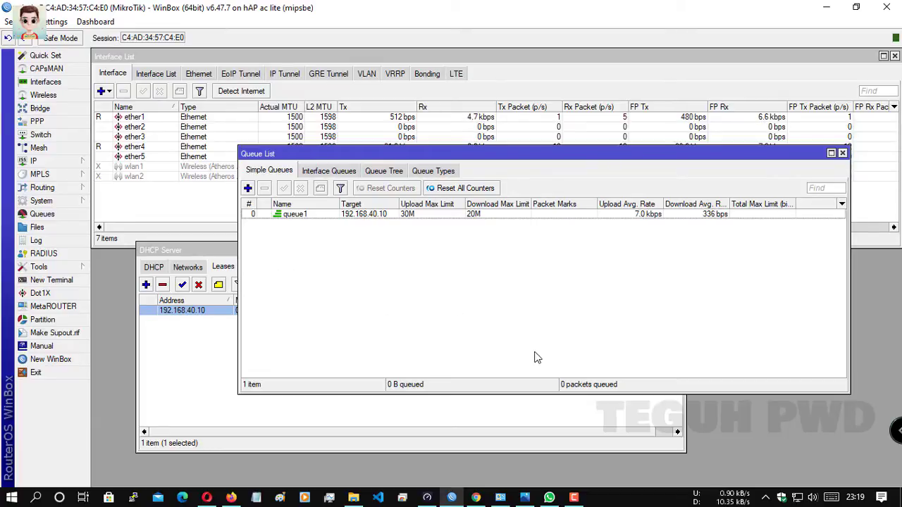
# Switch to Network Connections and give the Ethernet adapter static IPv4 address 192.168.40.2, mask 255.255.255.0, gateway 192.168.40.1 and preferred DNS 8.8.8.8.
pyautogui.click(500, 497)
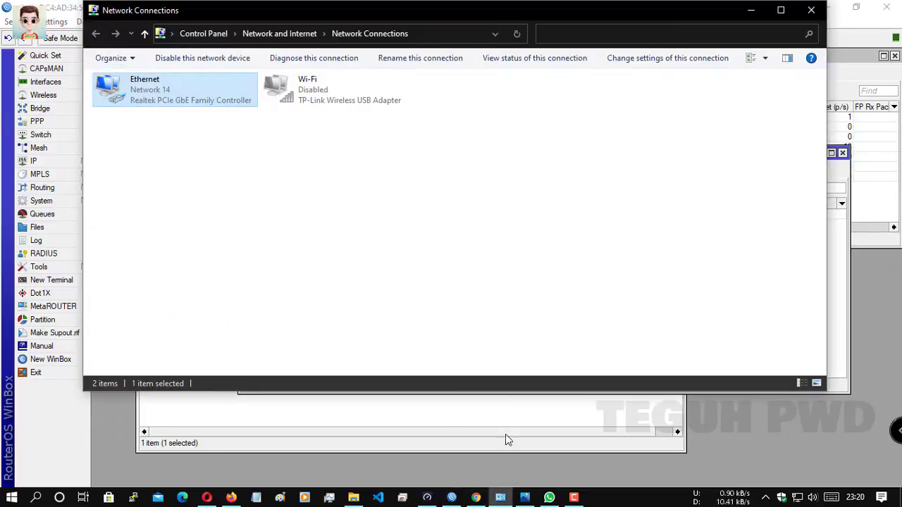
pyautogui.click(202, 155)
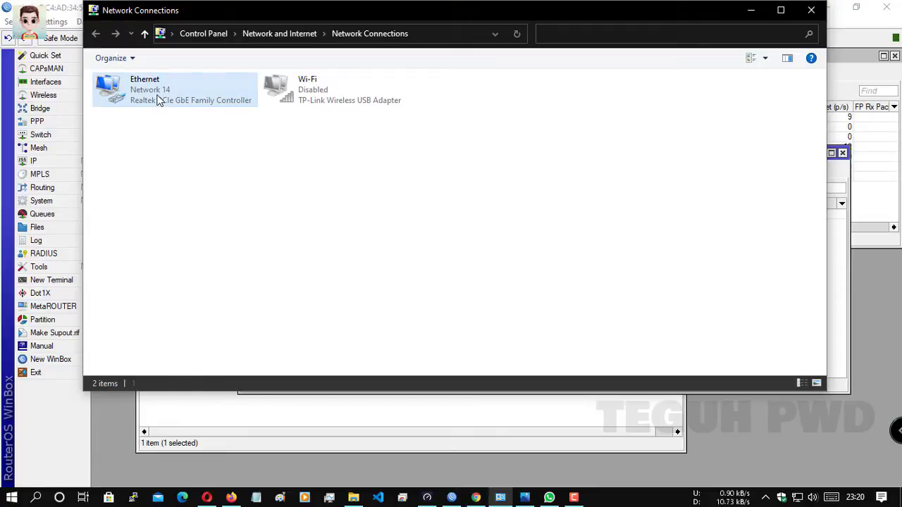
pyautogui.click(157, 98)
pyautogui.click(177, 131)
pyautogui.click(162, 98)
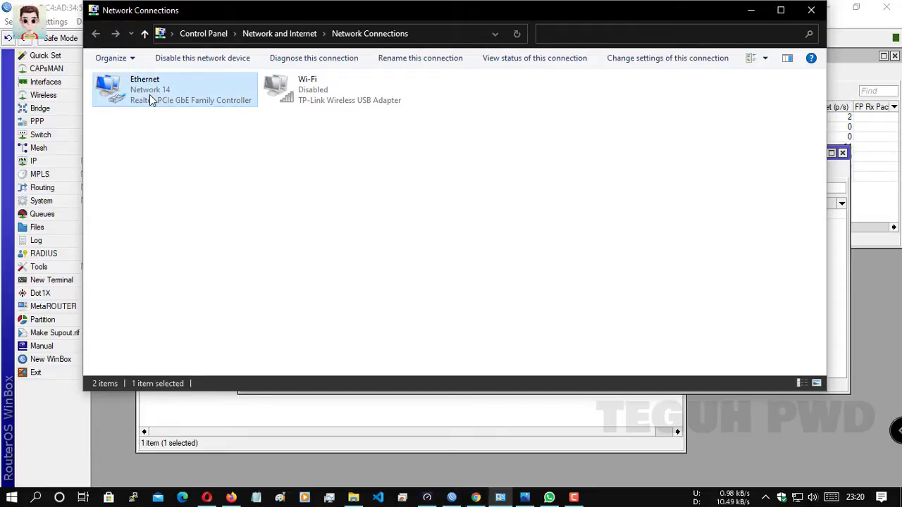
pyautogui.doubleClick(149, 94)
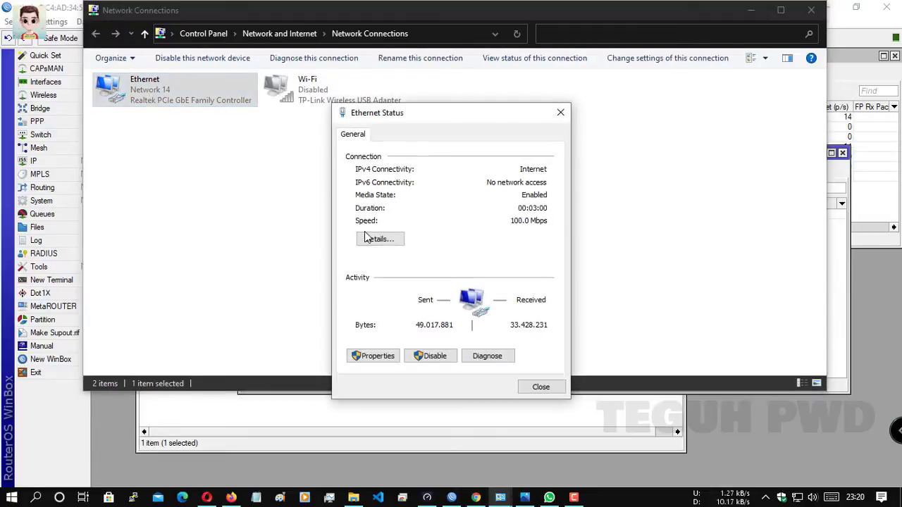
pyautogui.click(377, 356)
pyautogui.doubleClick(451, 275)
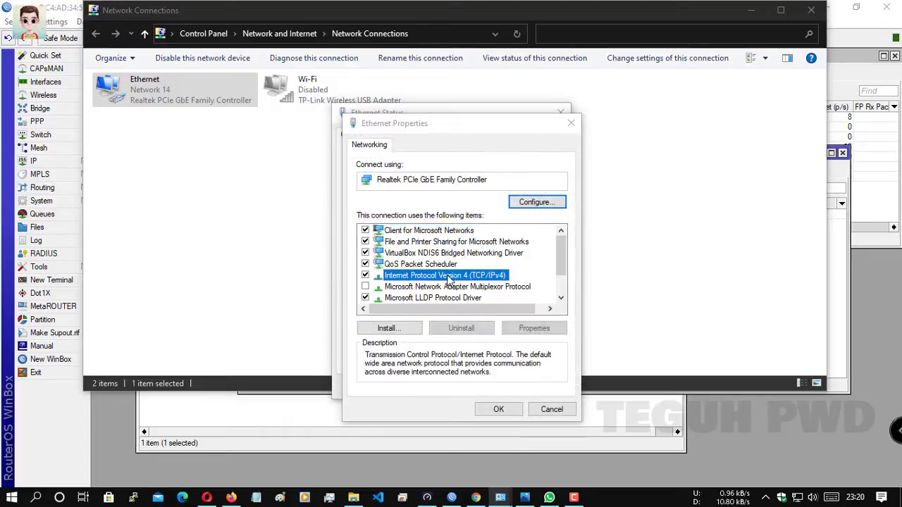
pyautogui.click(442, 274)
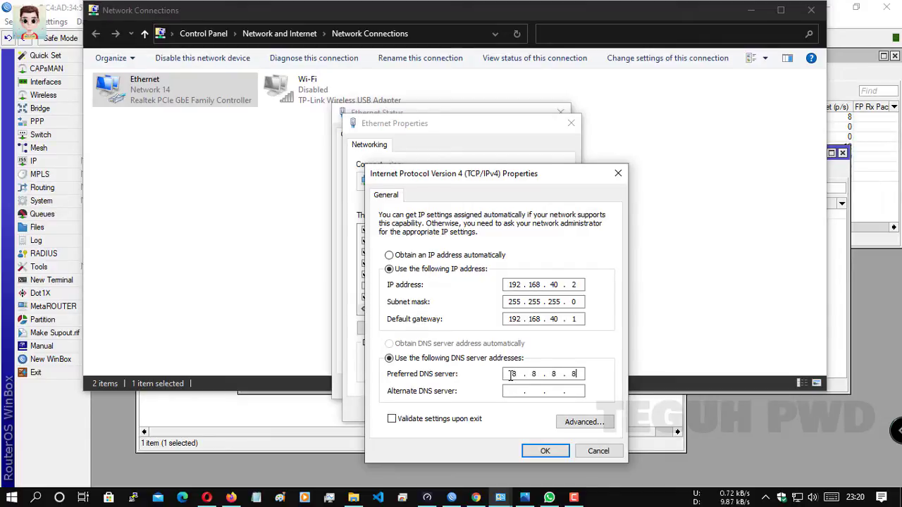
pyautogui.click(546, 451)
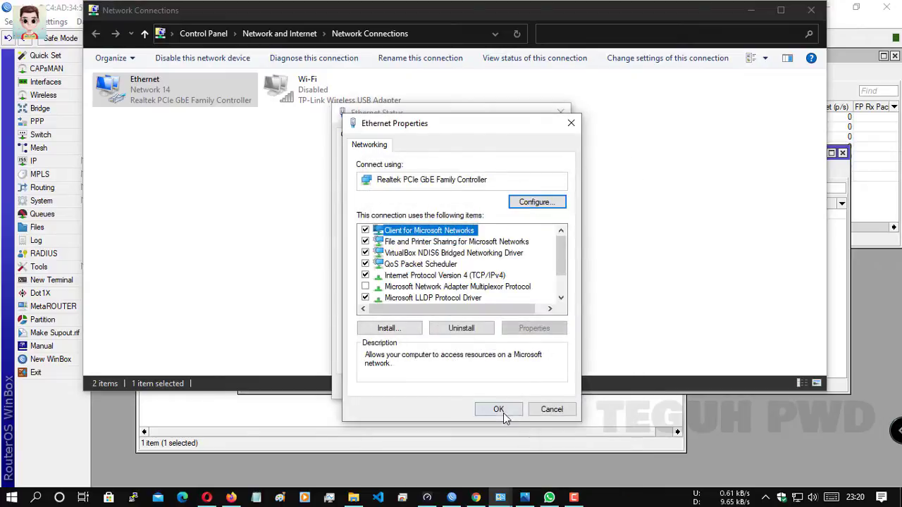
pyautogui.click(502, 411)
pyautogui.click(530, 389)
# Open the Ethernet adapter's connection details to check its IPv4 address, gateway and DNS server, and close the dialogs.
pyautogui.click(175, 181)
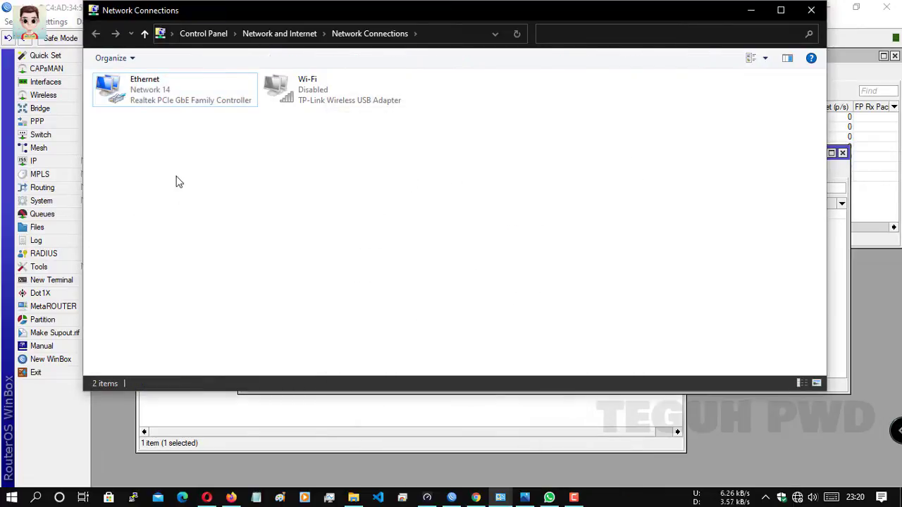
pyautogui.click(207, 103)
pyautogui.doubleClick(148, 101)
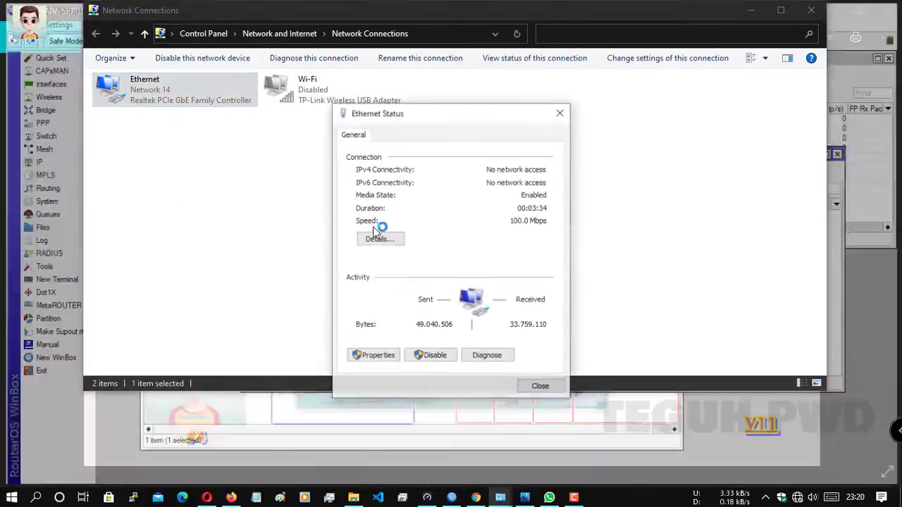
pyautogui.click(374, 237)
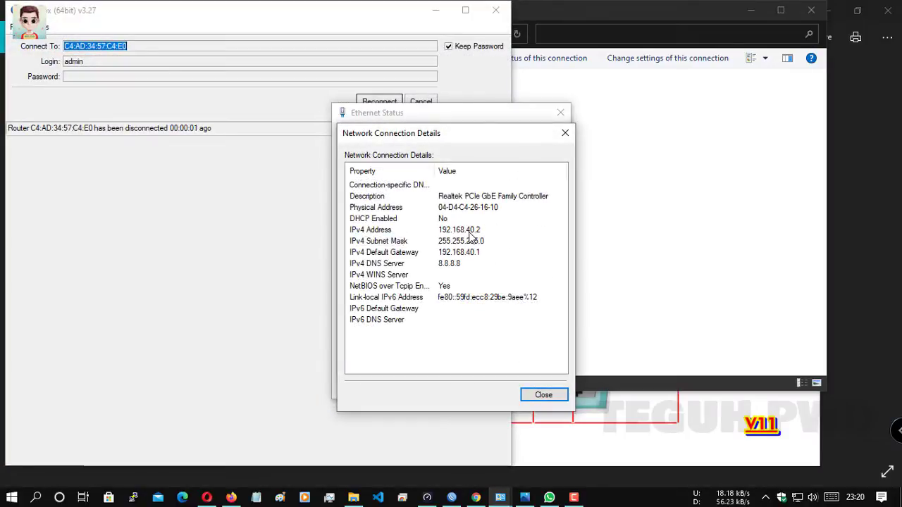
pyautogui.click(542, 394)
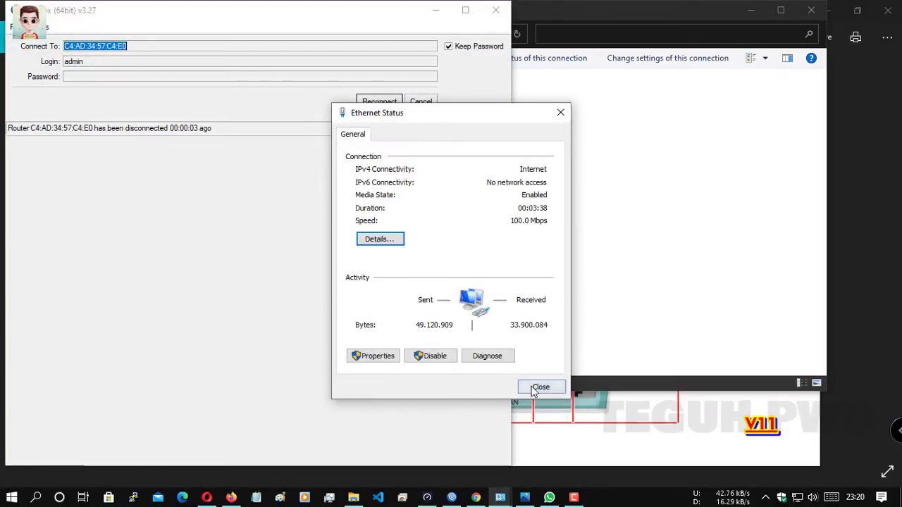
pyautogui.click(536, 387)
# Reconnect WinBox to the router and run a test in the Speedtest app while watching the queue's rates.
pyautogui.click(379, 102)
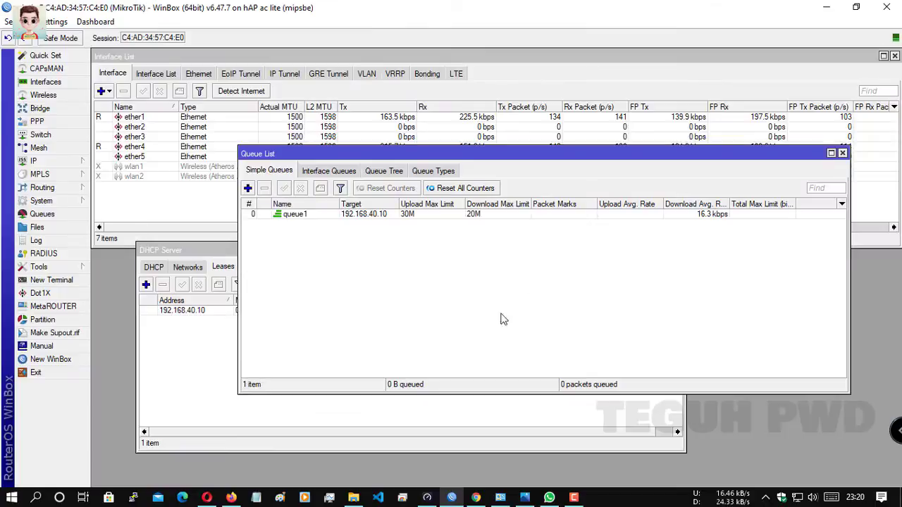
pyautogui.click(427, 497)
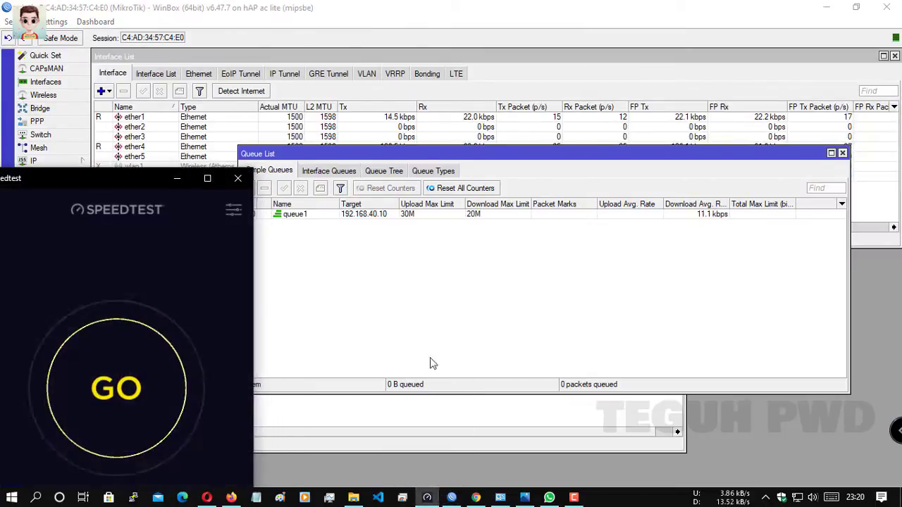
pyautogui.click(148, 384)
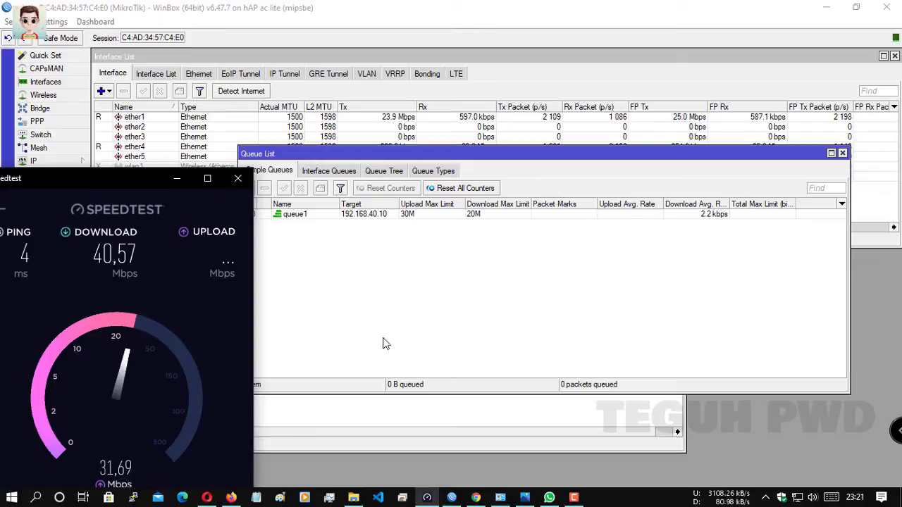
# Switch to Firefox, search for speedtest cbn, and open the speedtest.cbn.id result.
pyautogui.click(231, 497)
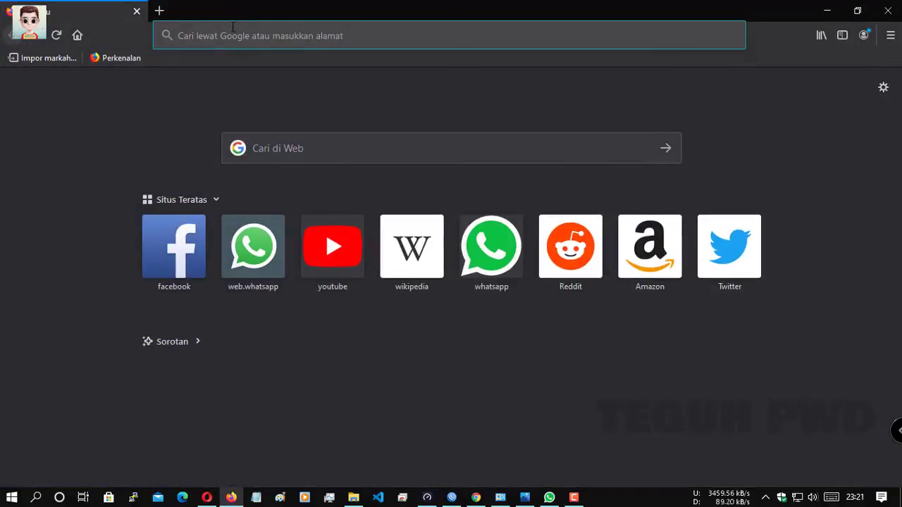
pyautogui.write('spee')
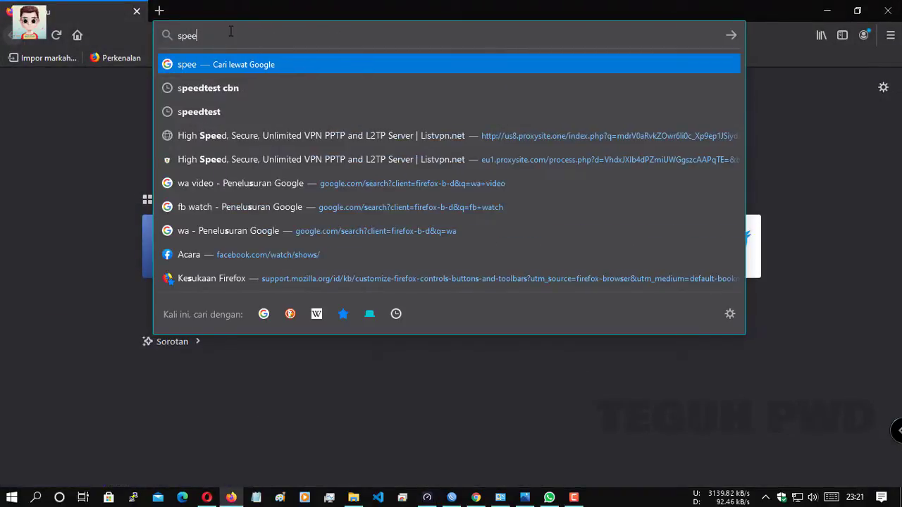
pyautogui.click(232, 90)
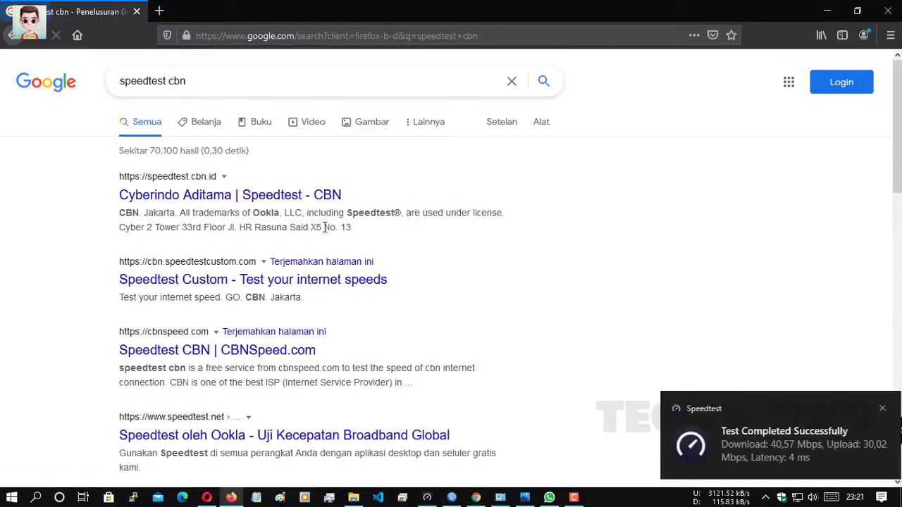
pyautogui.click(296, 197)
# Restore the browser from full screen, narrow its window, and place it beside the Speedtest app over the queue list.
pyautogui.click(857, 10)
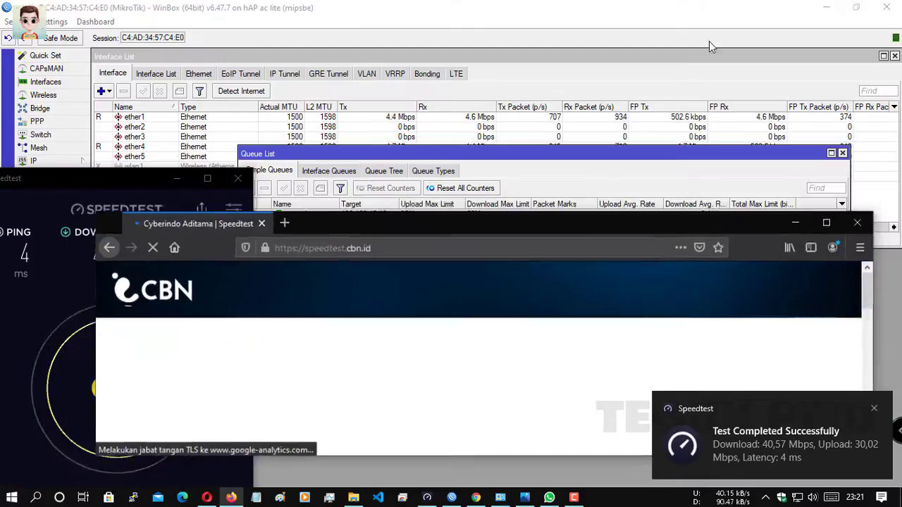
pyautogui.moveTo(345, 221); pyautogui.dragTo(346, 135)
pyautogui.click(475, 401)
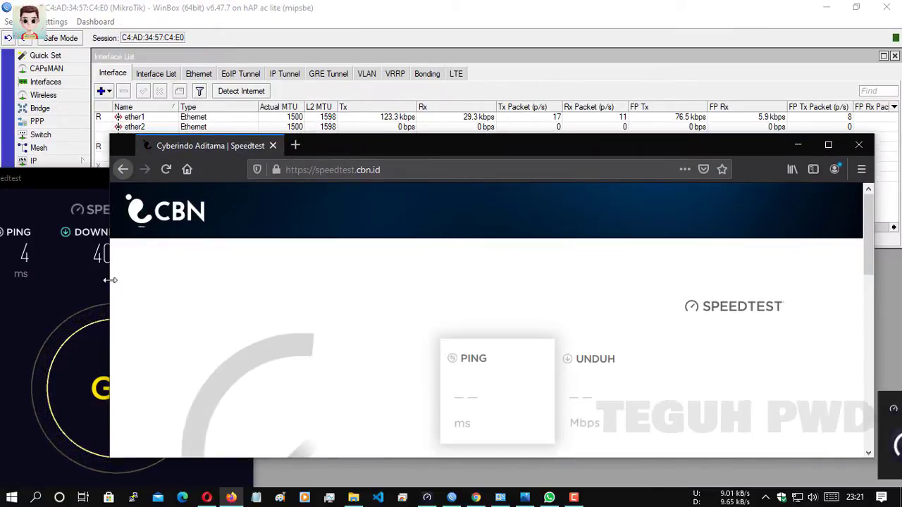
pyautogui.moveTo(109, 295); pyautogui.dragTo(399, 295)
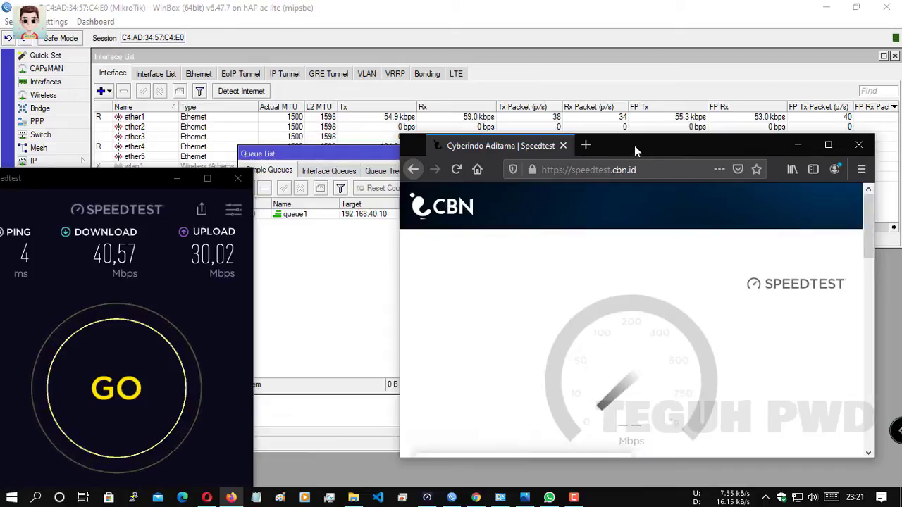
pyautogui.moveTo(634, 145); pyautogui.dragTo(652, 164)
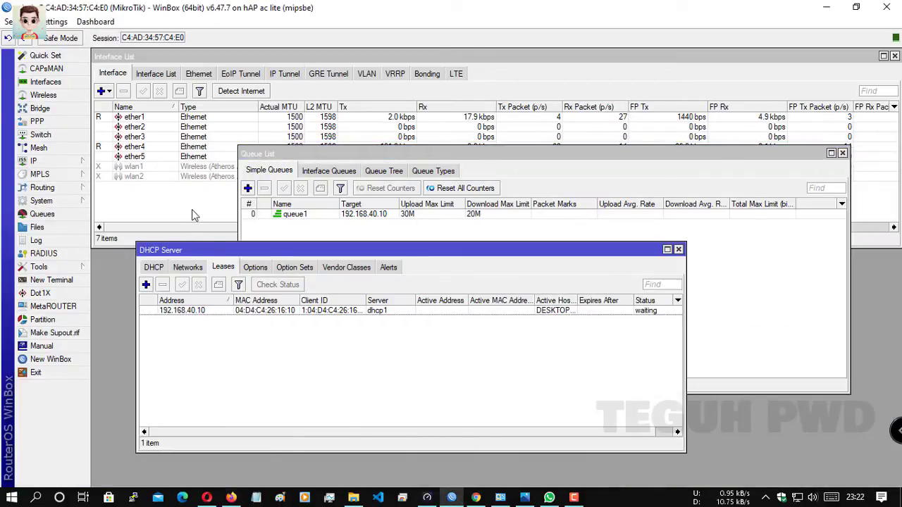
# Set the ARP mode of interface ether4 to reply-only, apply it and close the interface settings.
pyautogui.moveTo(273, 251); pyautogui.dragTo(254, 284)
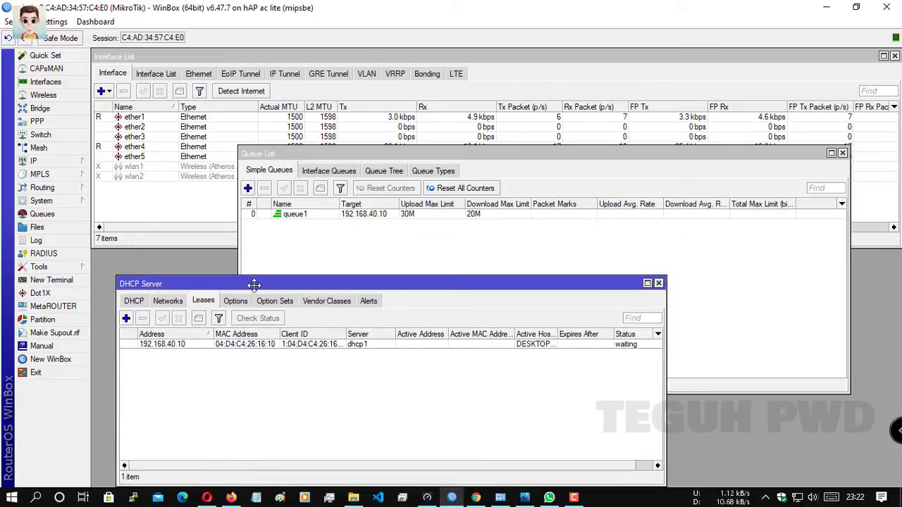
pyautogui.moveTo(293, 153); pyautogui.dragTo(379, 223)
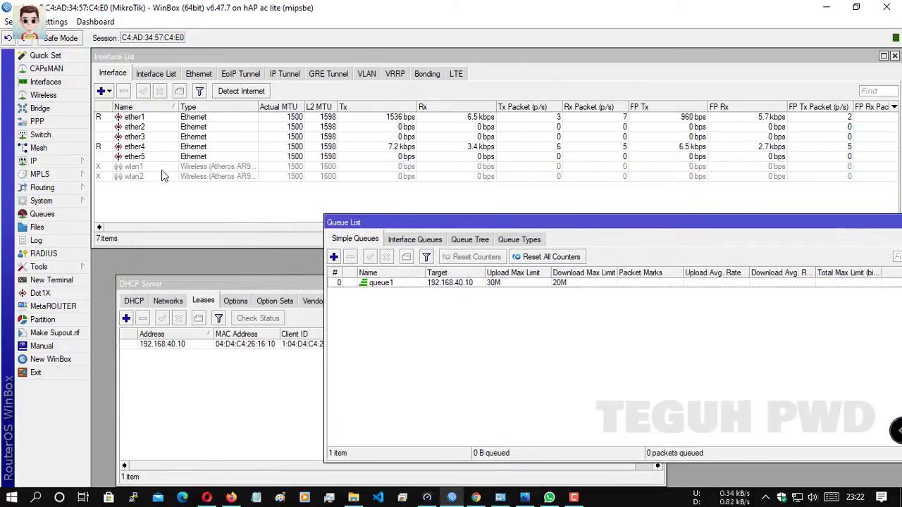
pyautogui.doubleClick(167, 147)
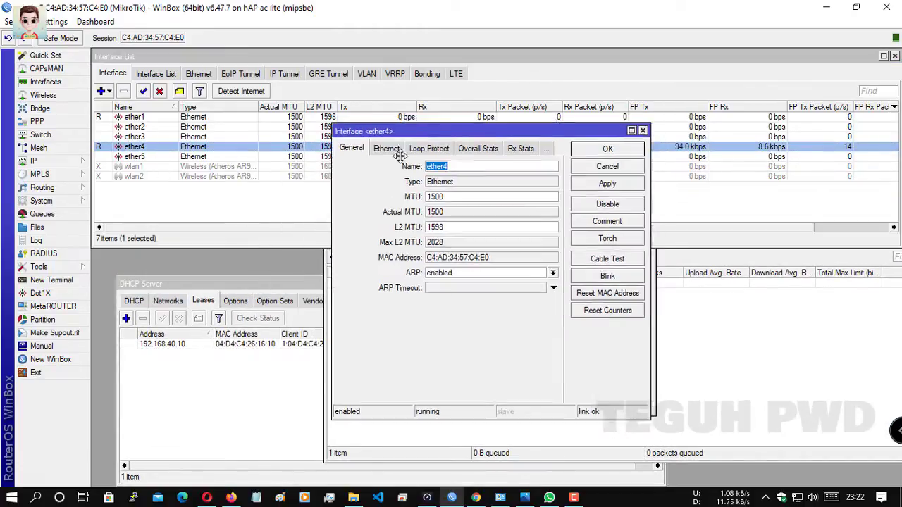
pyautogui.moveTo(414, 134); pyautogui.dragTo(377, 137)
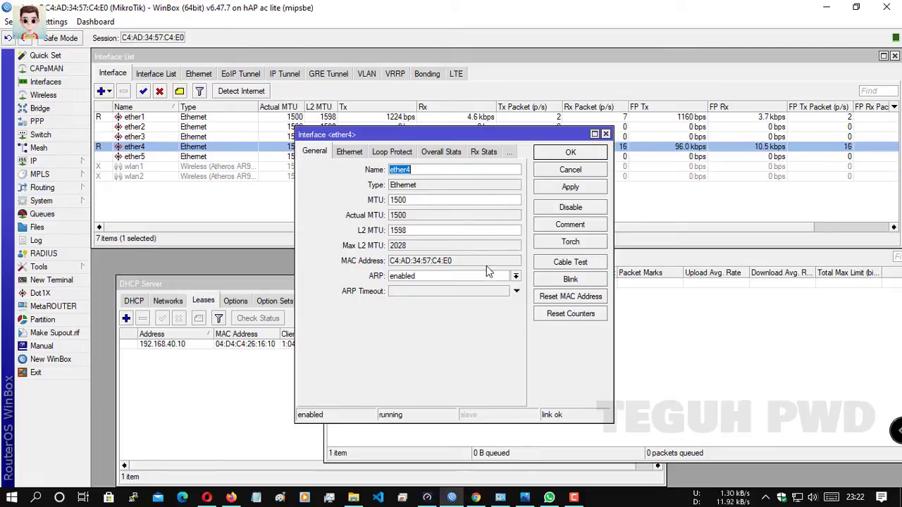
pyautogui.click(394, 277)
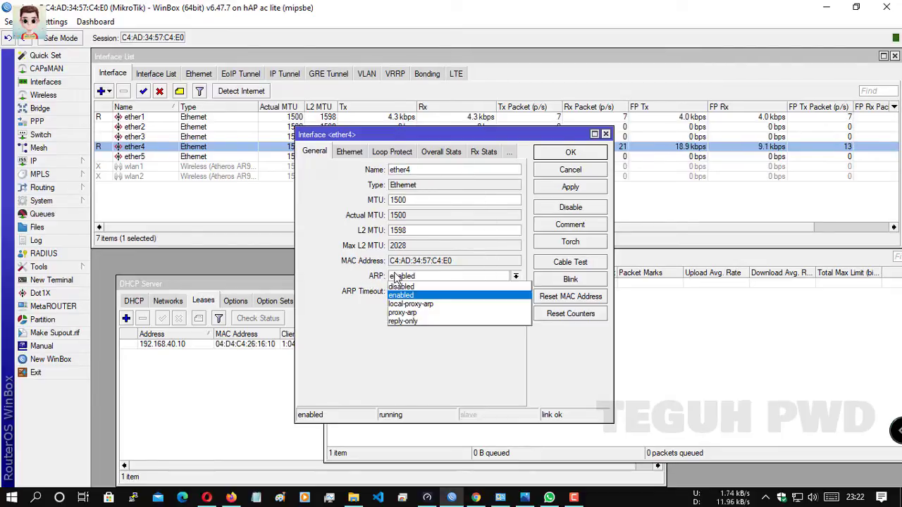
pyautogui.click(416, 321)
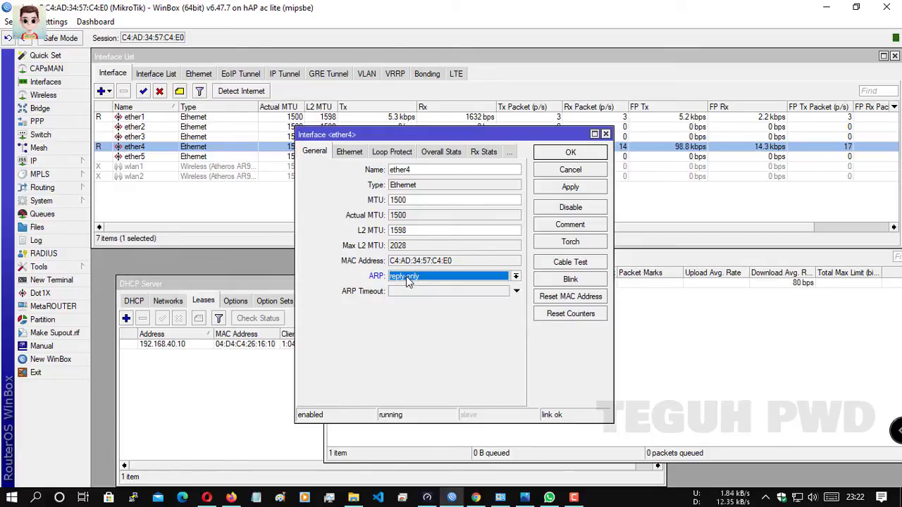
pyautogui.click(571, 187)
pyautogui.click(590, 154)
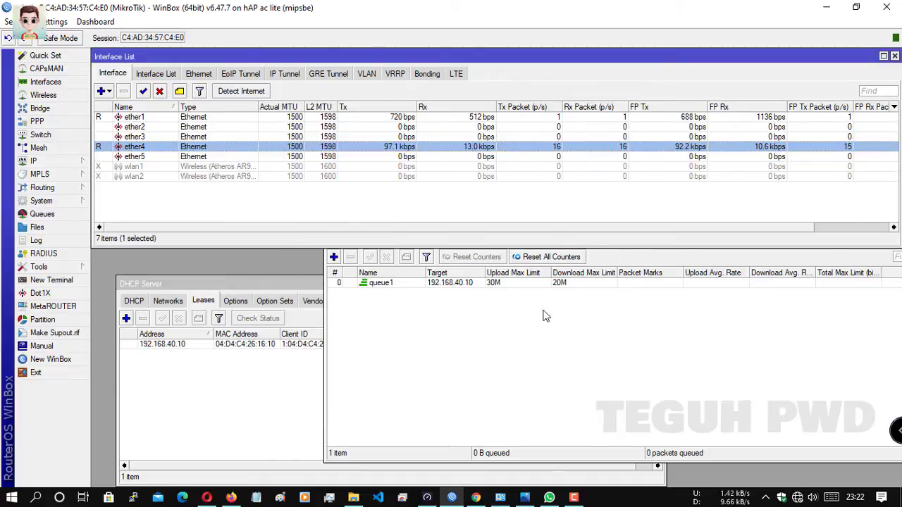
# Reconnect WinBox to the router, open the IP ARP list, and place its window above the queue list.
pyautogui.click(534, 342)
pyautogui.click(62, 159)
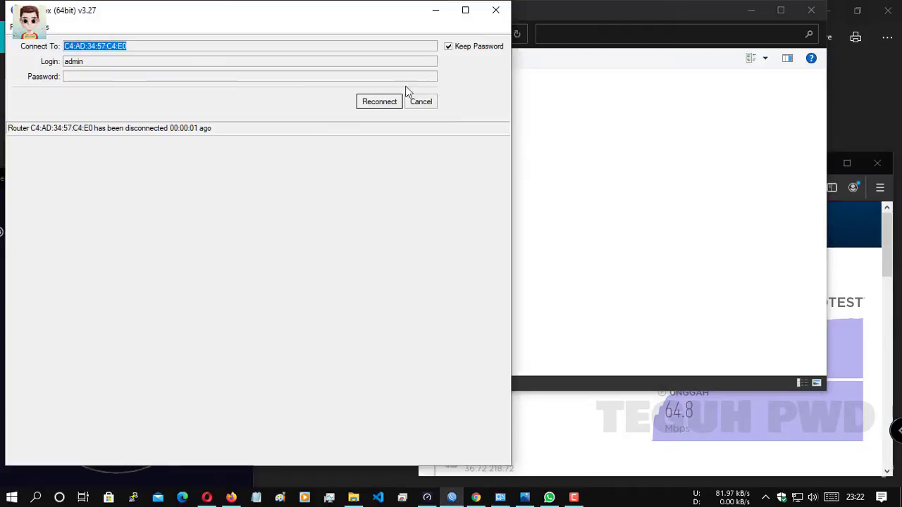
pyautogui.click(383, 101)
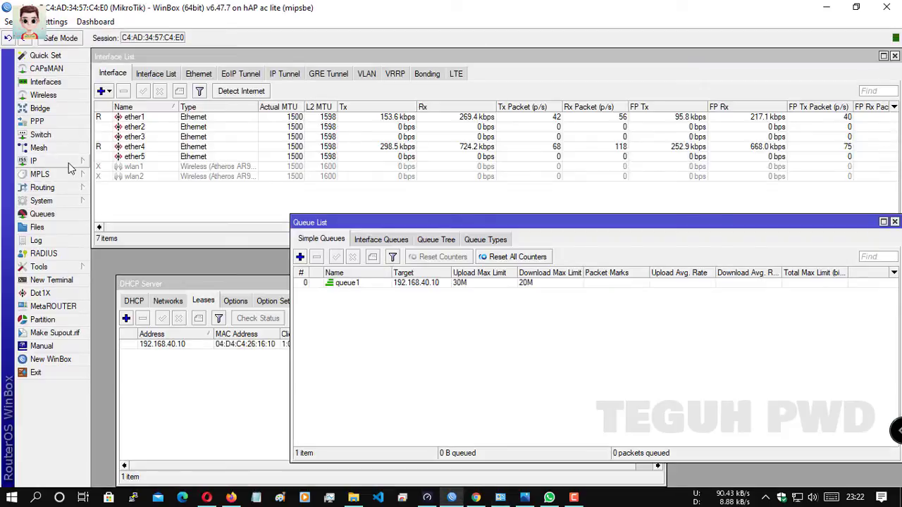
pyautogui.click(68, 163)
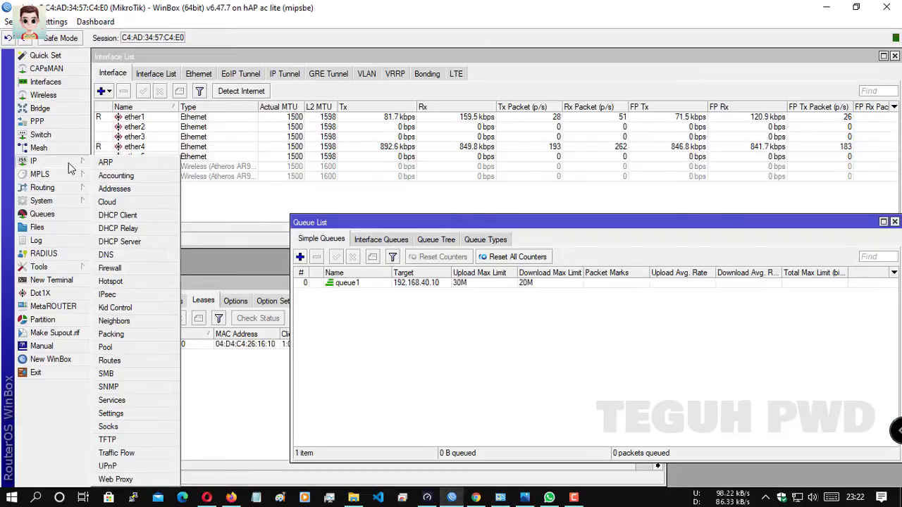
pyautogui.click(124, 164)
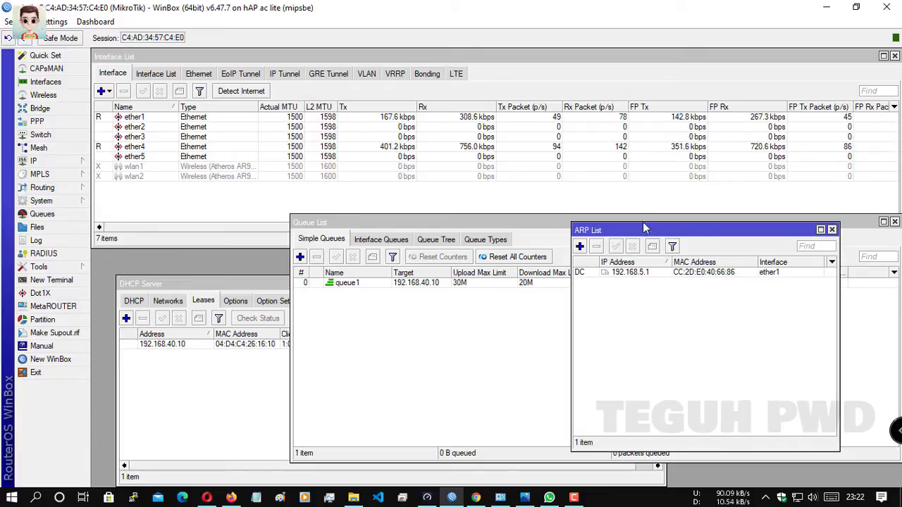
pyautogui.moveTo(622, 233); pyautogui.dragTo(633, 184)
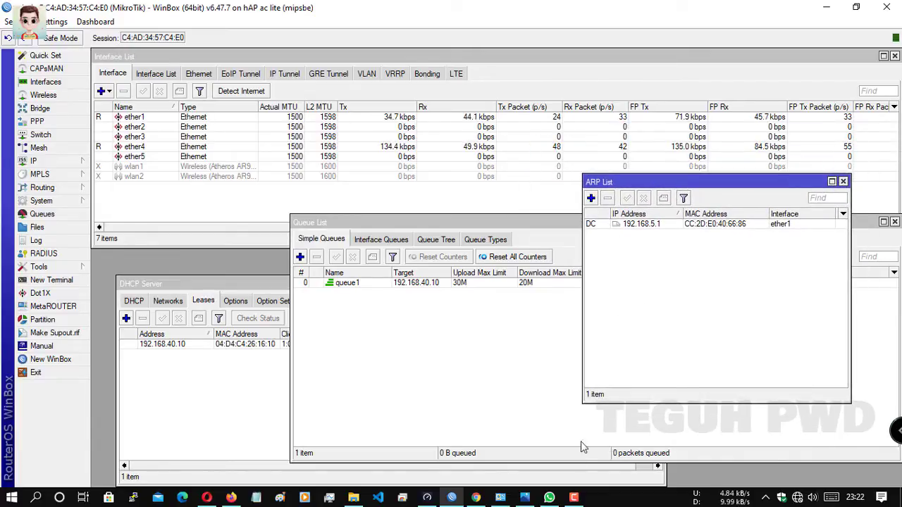
# Switch to Network Connections, compare the Ethernet adapter's IPv4 and physical address with the router's ARP list, and return to WinBox.
pyautogui.click(500, 497)
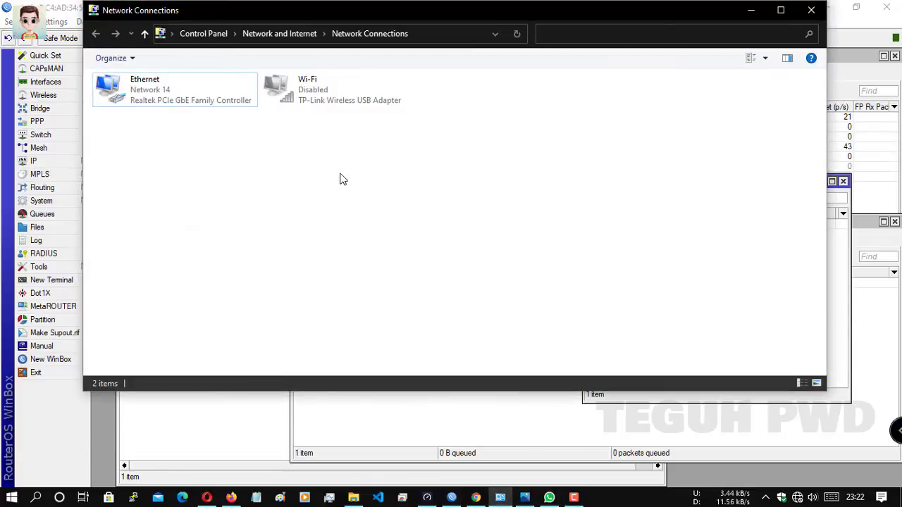
pyautogui.doubleClick(193, 89)
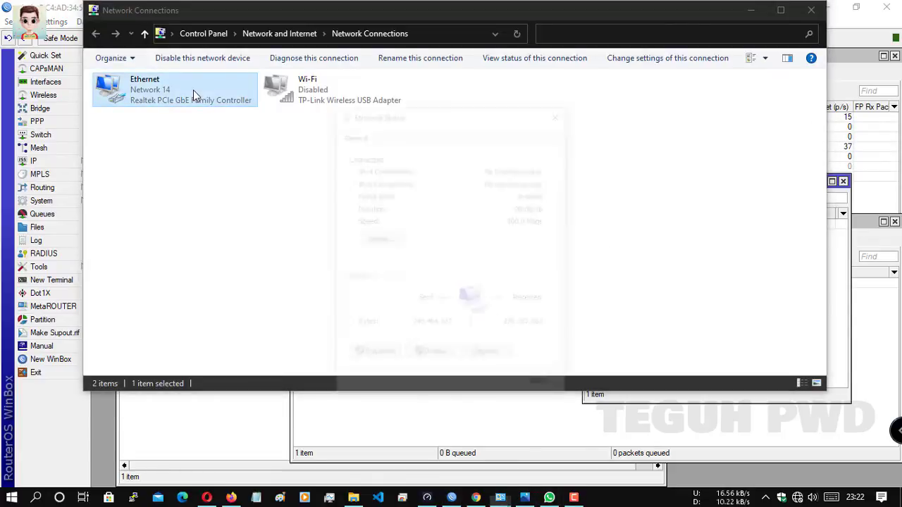
pyautogui.click(380, 239)
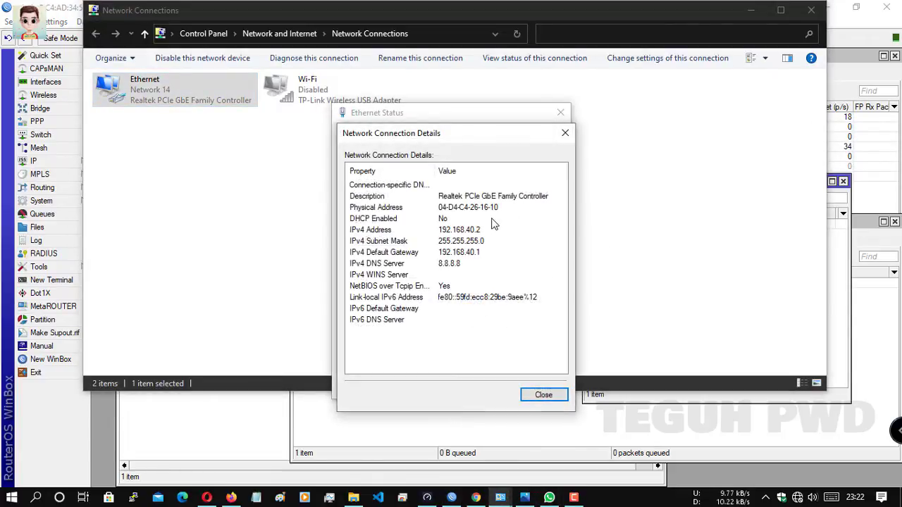
pyautogui.click(544, 395)
pyautogui.click(560, 113)
pyautogui.click(872, 357)
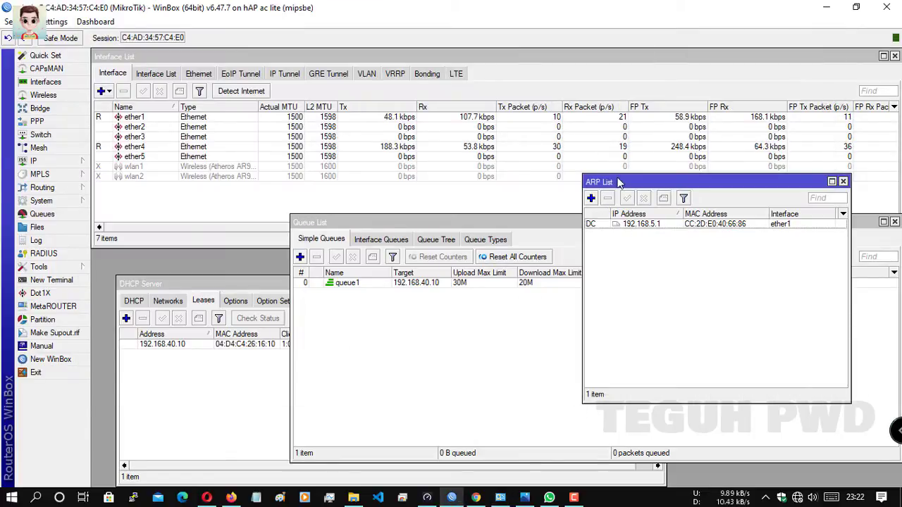
# Switch to Network Connections and restart the Ethernet adapter by disabling and re-enabling it.
pyautogui.click(500, 498)
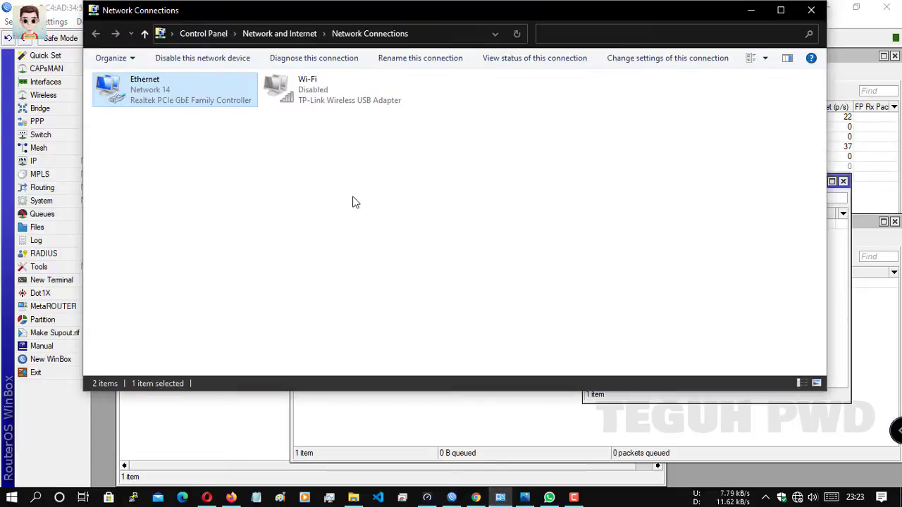
pyautogui.click(185, 59)
pyautogui.click(185, 57)
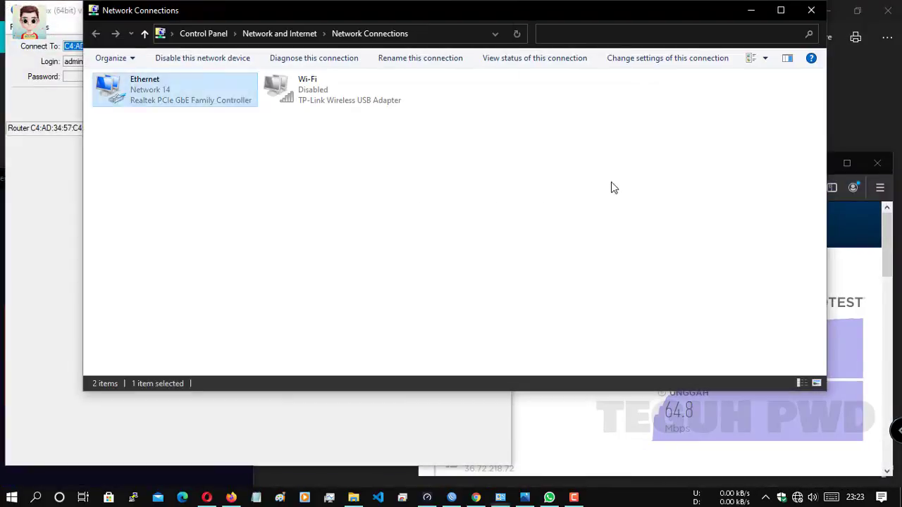
# Review the restarted Ethernet adapter's connection details, close them, and reconnect WinBox to the router.
pyautogui.doubleClick(181, 96)
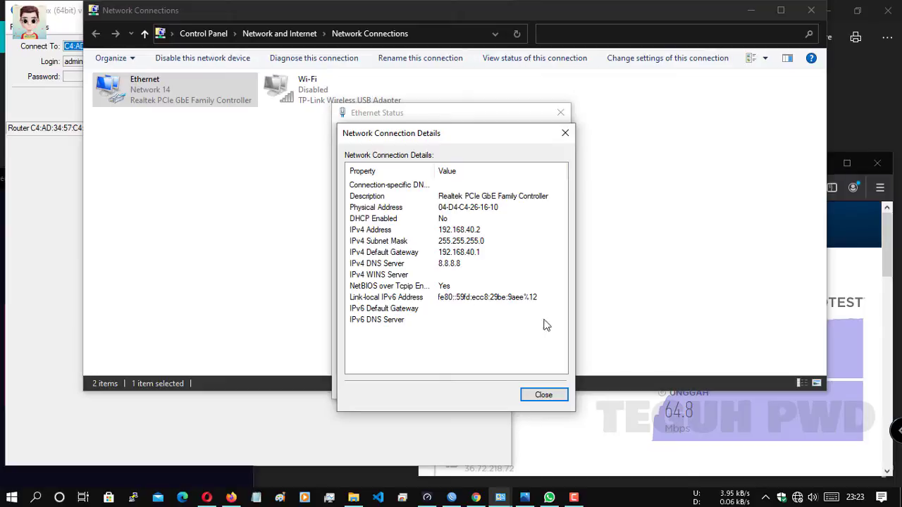
pyautogui.click(543, 395)
pyautogui.click(528, 383)
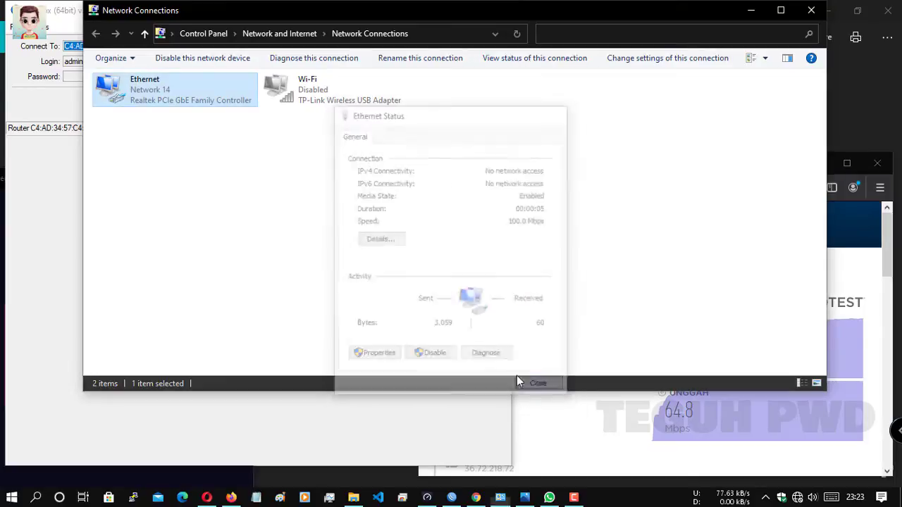
pyautogui.click(68, 200)
pyautogui.click(378, 103)
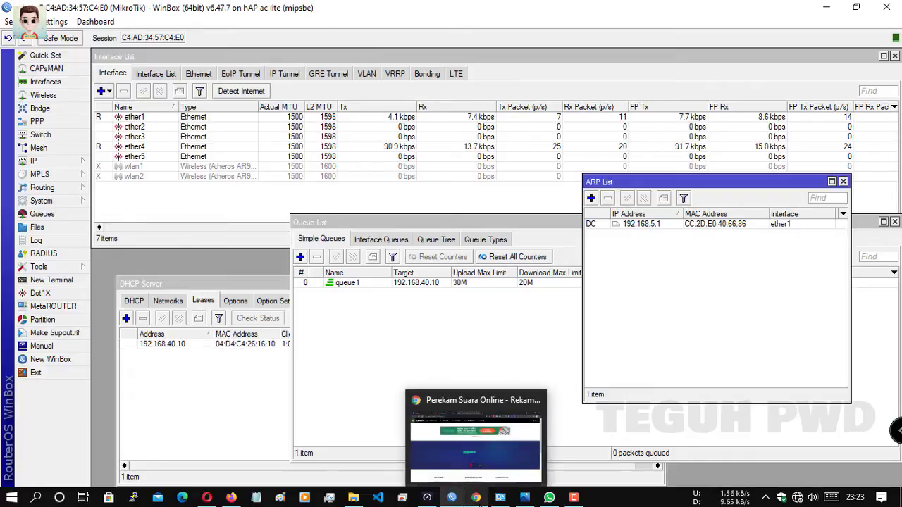
# Switch to Firefox and test internet access by loading YouTube in a new tab and checking the CBN speedtest page.
pyautogui.moveTo(238, 501)
pyautogui.click(296, 440)
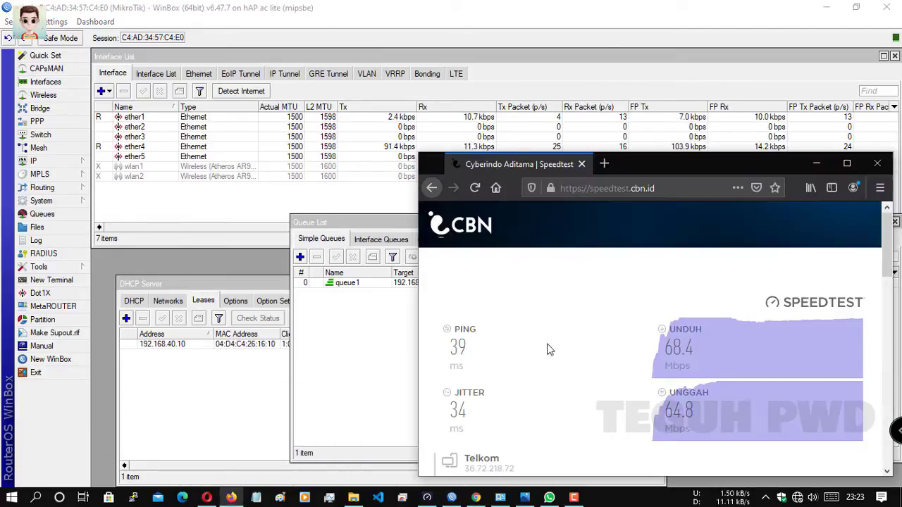
pyautogui.click(605, 164)
pyautogui.click(772, 373)
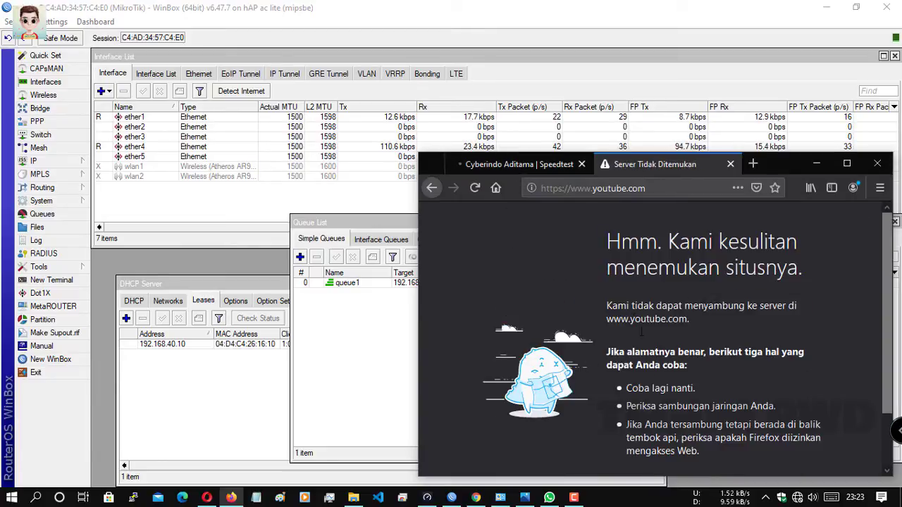
pyautogui.click(530, 166)
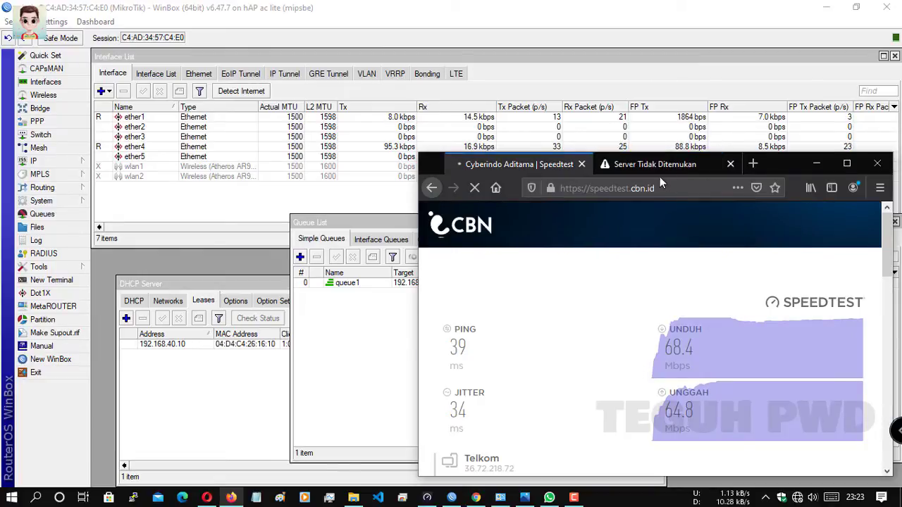
# Return to WinBox and review the simple queues, the DHCP leases and the ARP list.
pyautogui.click(356, 351)
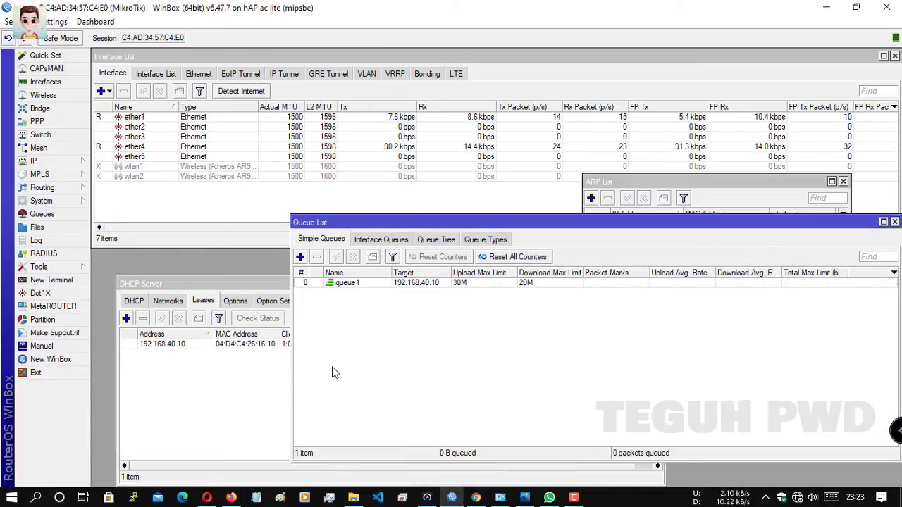
pyautogui.click(187, 286)
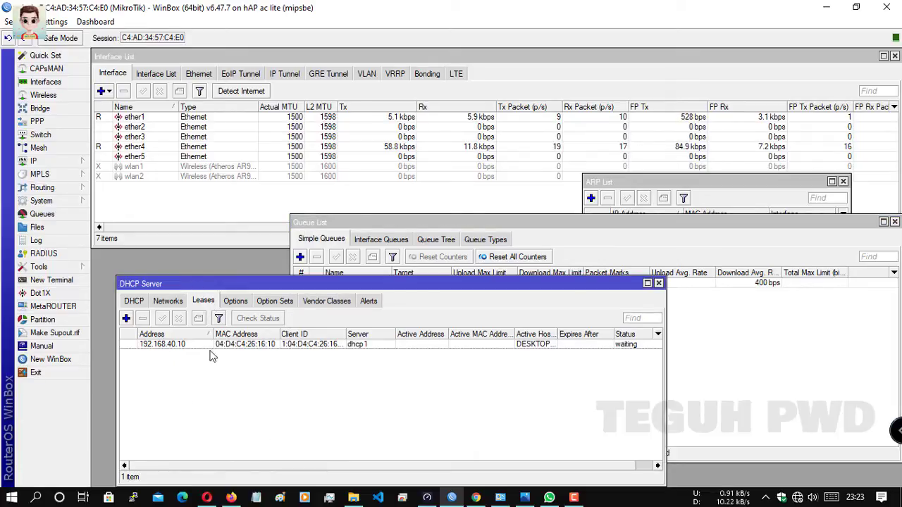
pyautogui.click(617, 184)
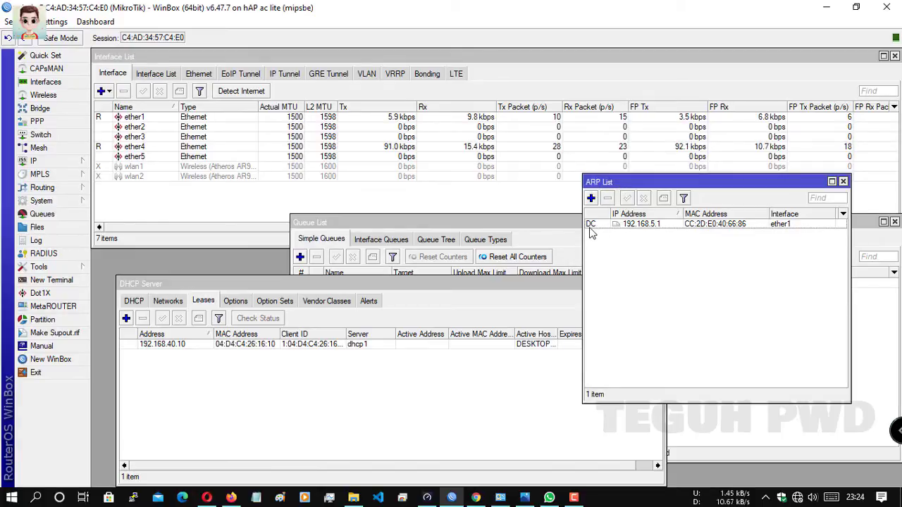
pyautogui.moveTo(593, 227)
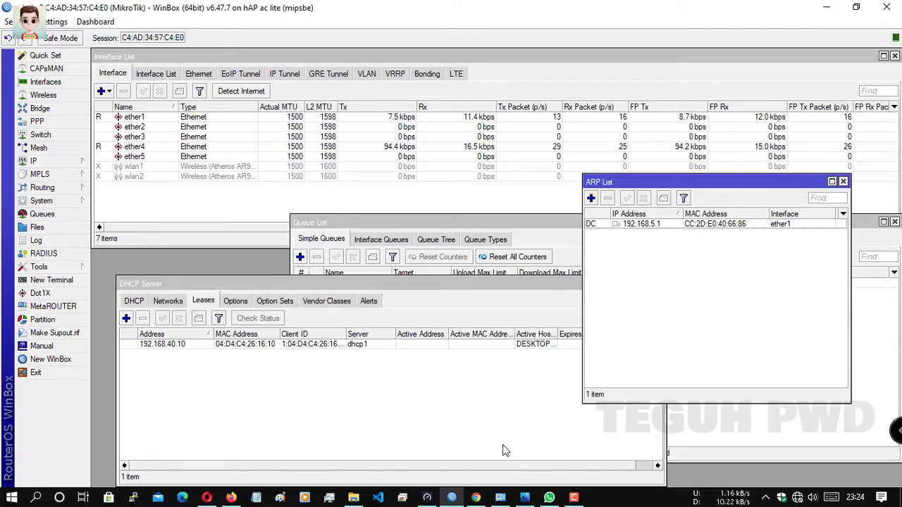
# Switch to Network Connections and set the Ethernet adapter's IPv4 to obtain its IP and DNS server addresses automatically.
pyautogui.click(501, 497)
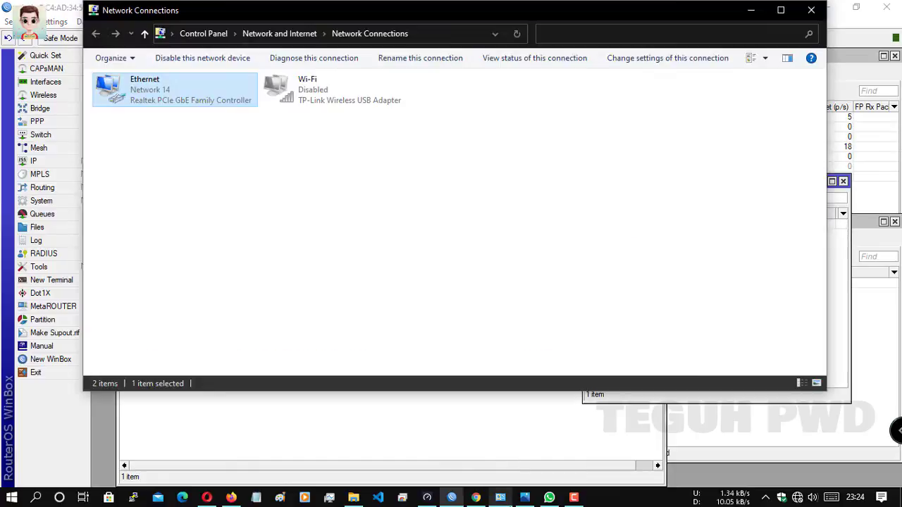
pyautogui.doubleClick(188, 107)
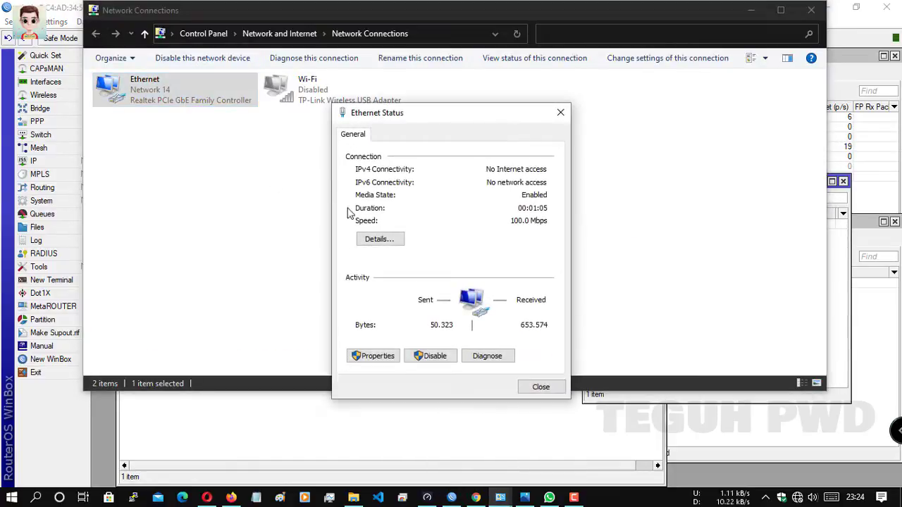
pyautogui.click(373, 356)
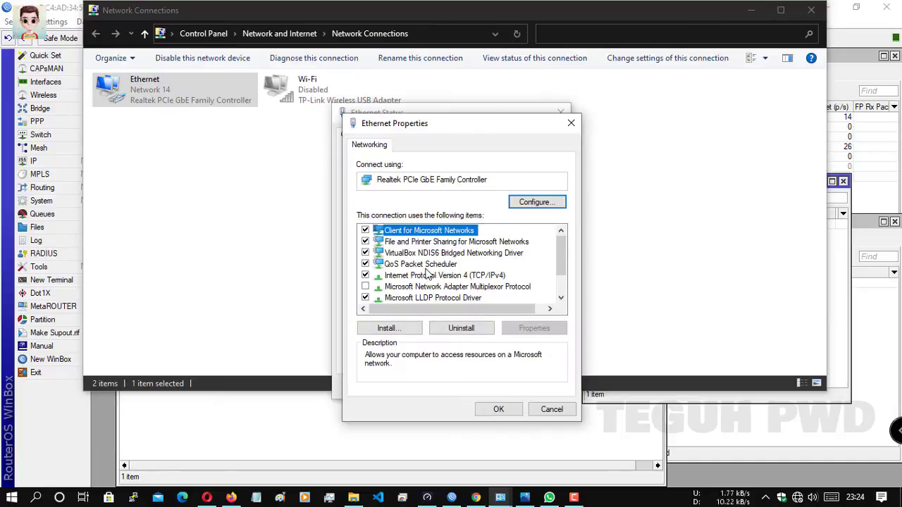
pyautogui.click(459, 279)
pyautogui.doubleClick(459, 279)
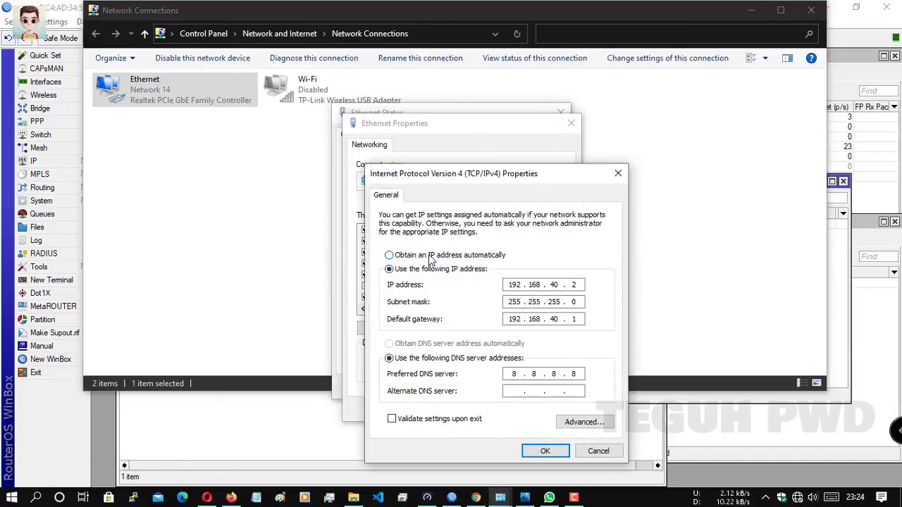
pyautogui.click(430, 257)
pyautogui.click(427, 345)
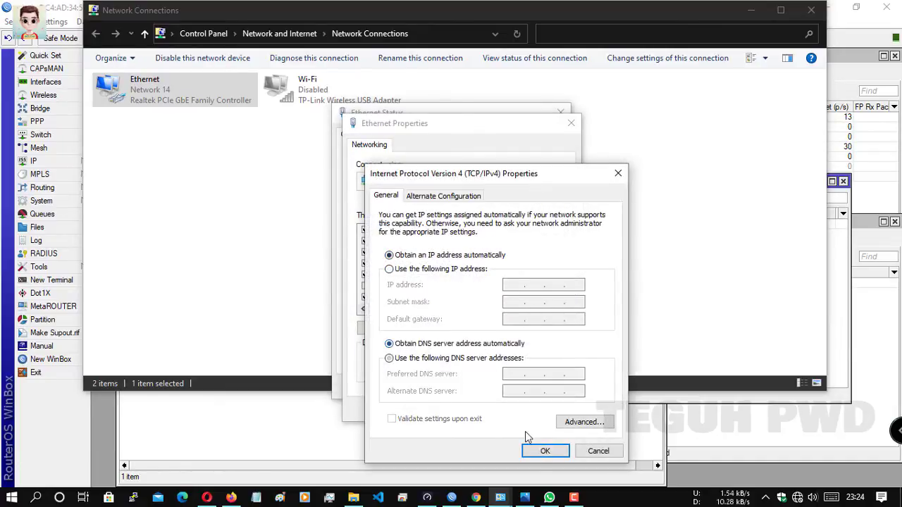
pyautogui.click(543, 451)
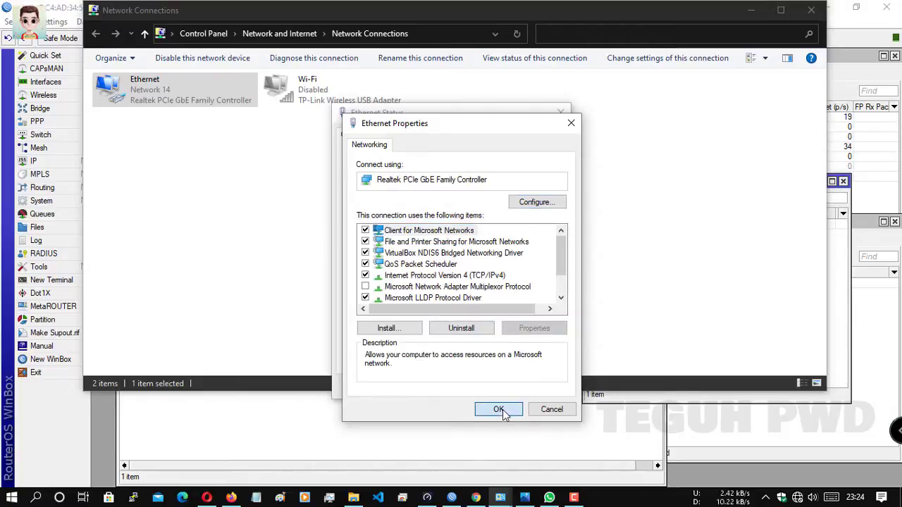
pyautogui.click(498, 410)
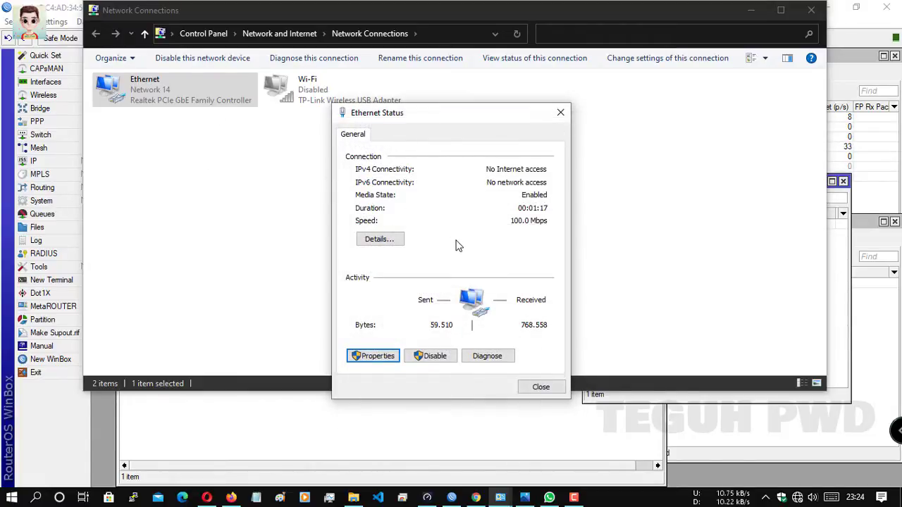
# Check the Ethernet adapter's connection details, close them, and compare with the router's DHCP leases and ARP list in WinBox.
pyautogui.click(390, 243)
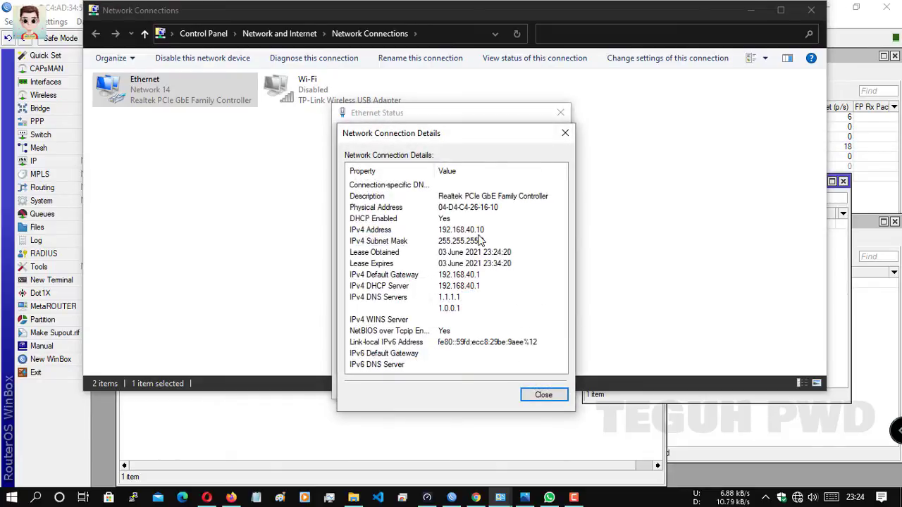
pyautogui.click(566, 132)
pyautogui.click(561, 112)
pyautogui.click(471, 252)
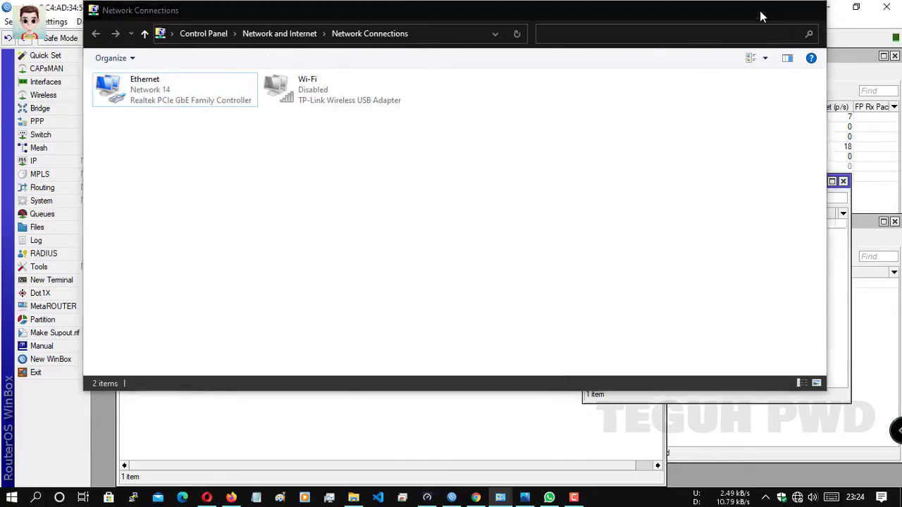
pyautogui.click(759, 10)
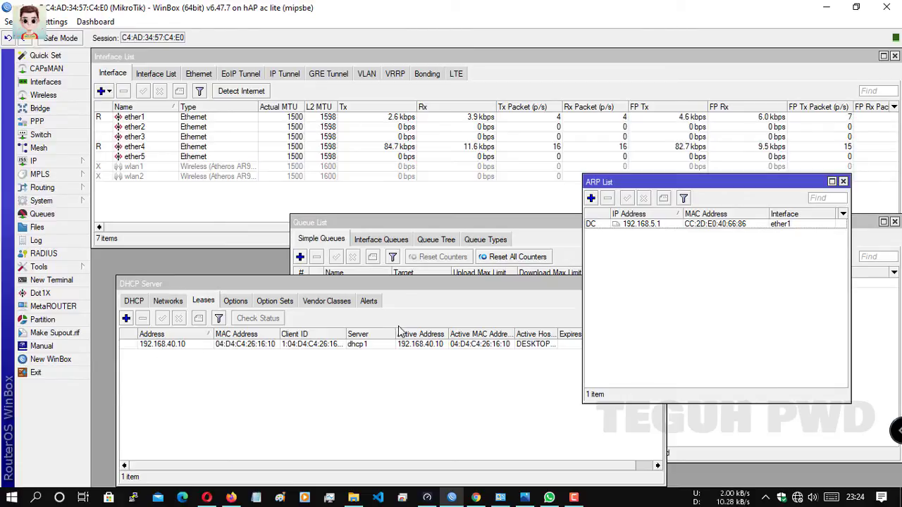
pyautogui.moveTo(604, 187); pyautogui.dragTo(627, 186)
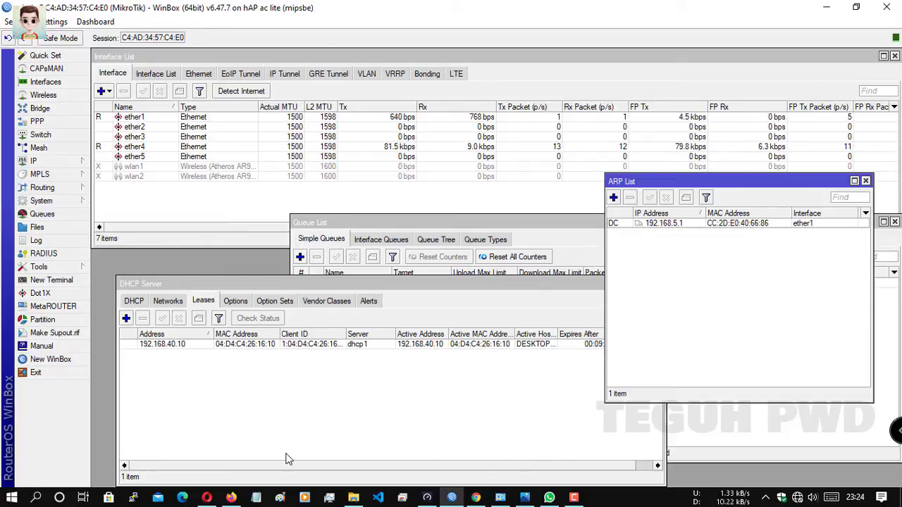
# Switch to Firefox, retest internet access with the speedtest page and YouTube, and close the extra YouTube tab.
pyautogui.click(233, 497)
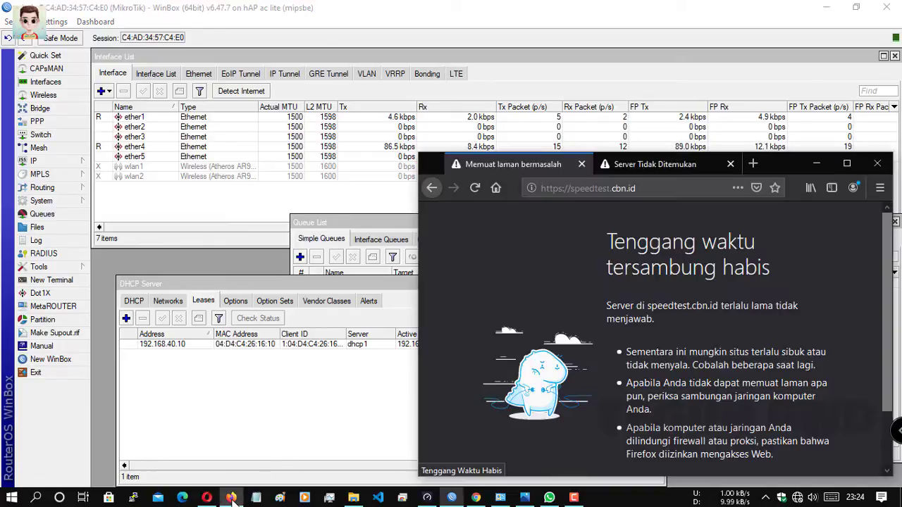
pyautogui.click(651, 166)
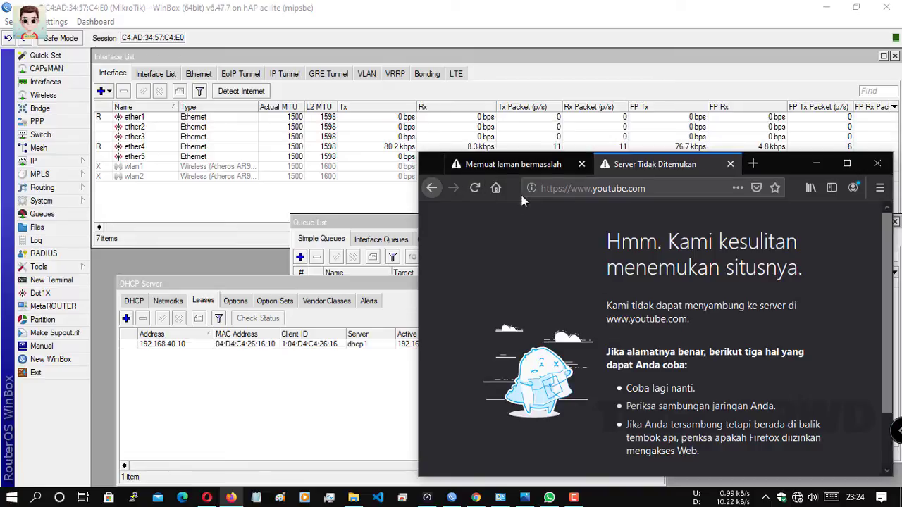
pyautogui.click(503, 172)
pyautogui.click(475, 188)
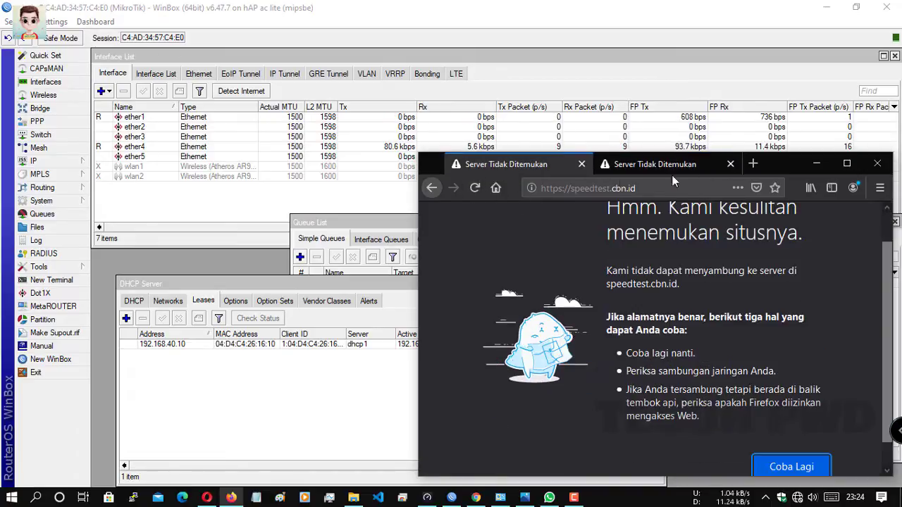
pyautogui.click(497, 190)
pyautogui.click(768, 354)
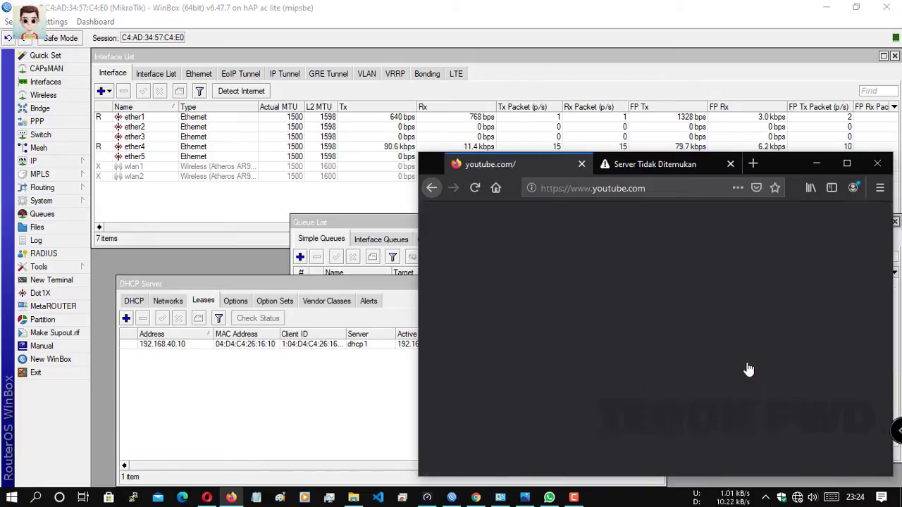
pyautogui.click(730, 163)
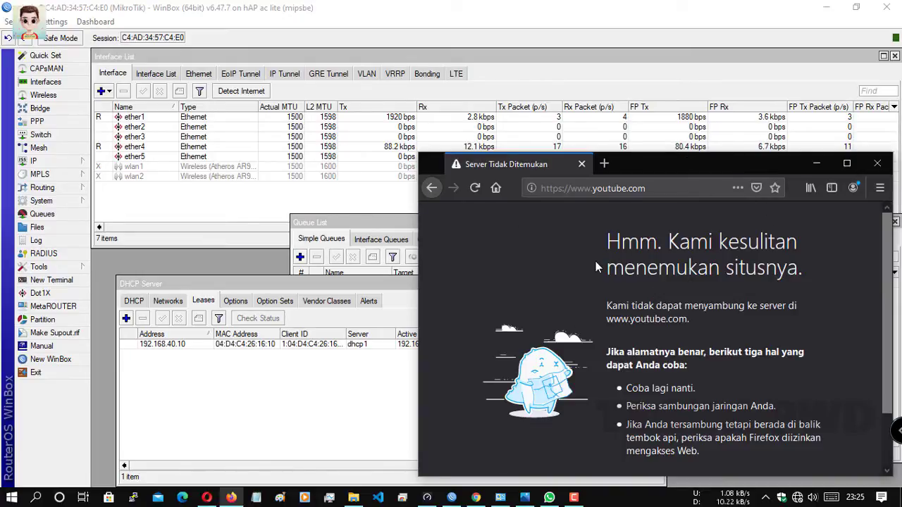
# Return to WinBox, move the ARP list window higher, and copy the MAC address from the 192.168.40.10 DHCP lease.
pyautogui.click(381, 403)
pyautogui.click(741, 262)
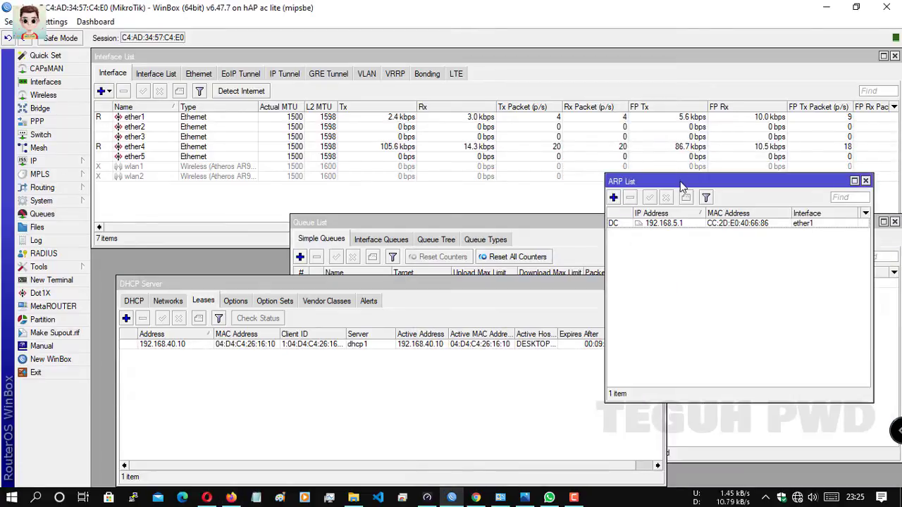
pyautogui.moveTo(681, 186); pyautogui.dragTo(651, 141)
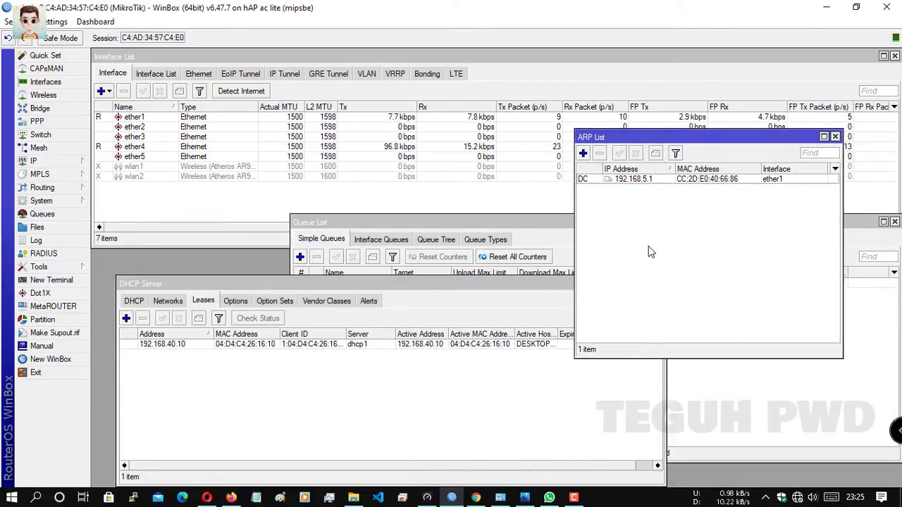
pyautogui.doubleClick(224, 345)
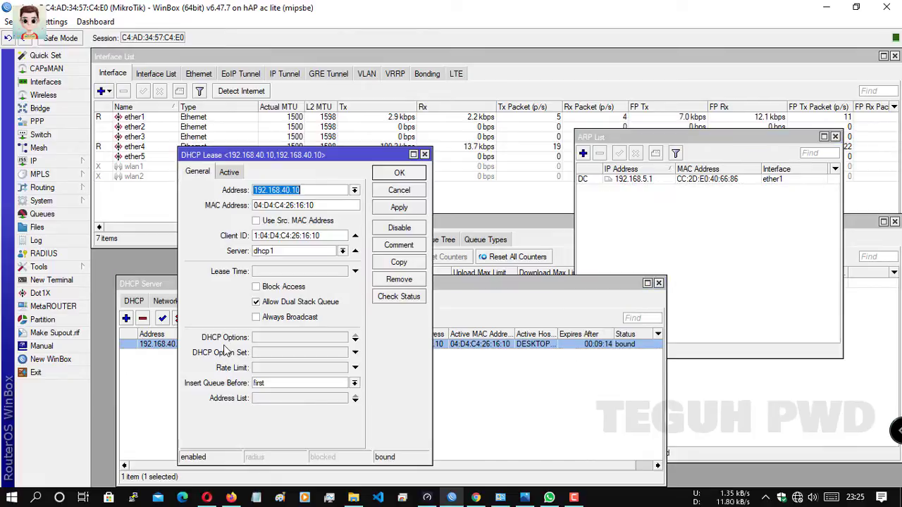
pyautogui.moveTo(337, 206); pyautogui.dragTo(251, 205)
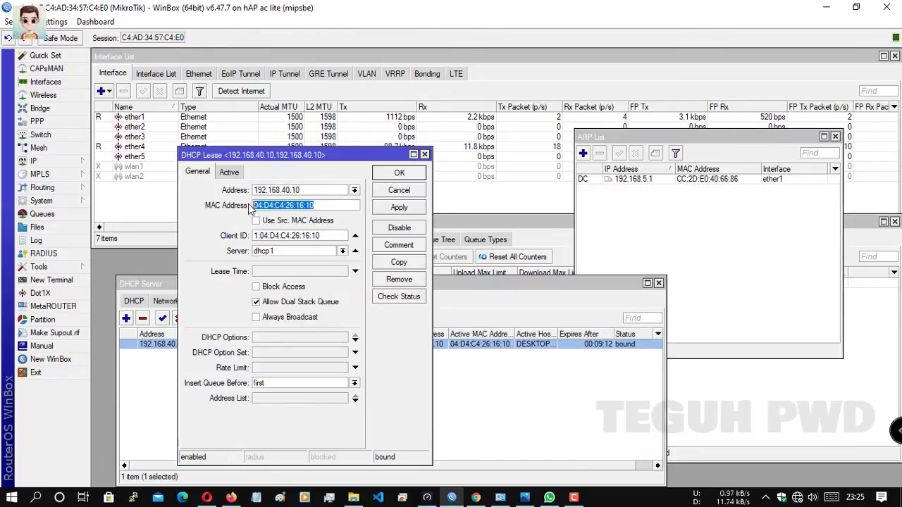
pyautogui.rightClick(263, 205)
pyautogui.click(305, 227)
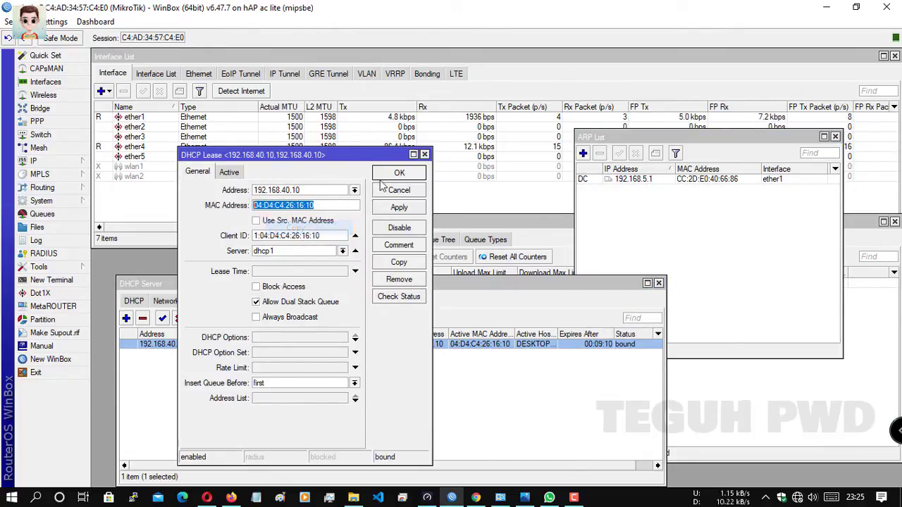
pyautogui.click(424, 155)
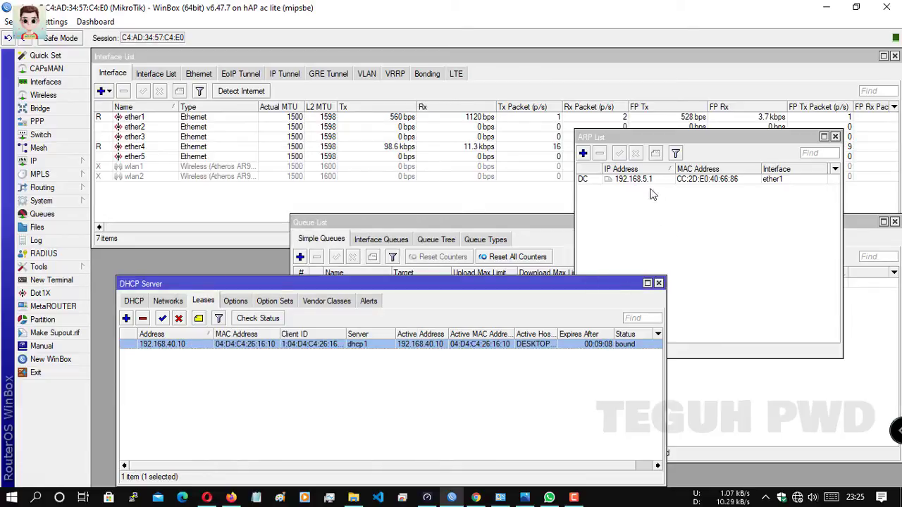
# Open the 192.168.40.10 lease beside a new ARP entry and give the entry the copied MAC address 04:D4:C4:26:16:10.
pyautogui.click(608, 145)
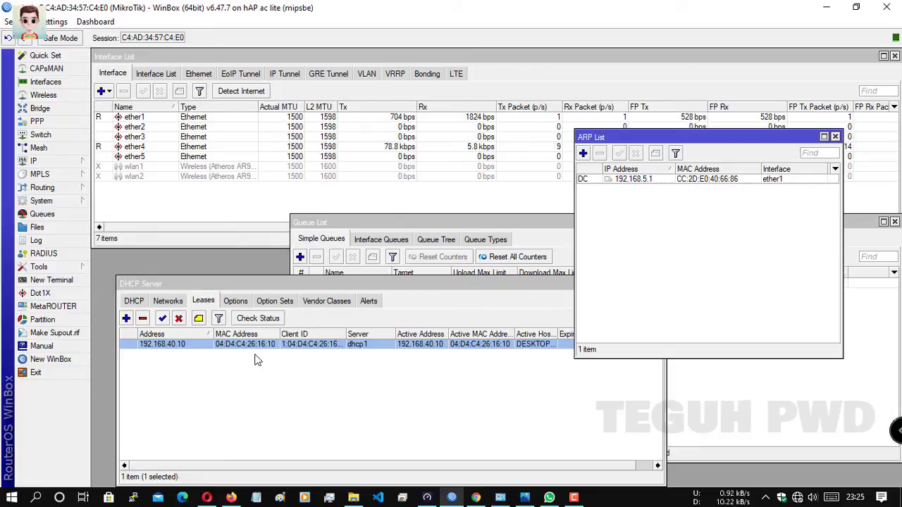
pyautogui.doubleClick(187, 346)
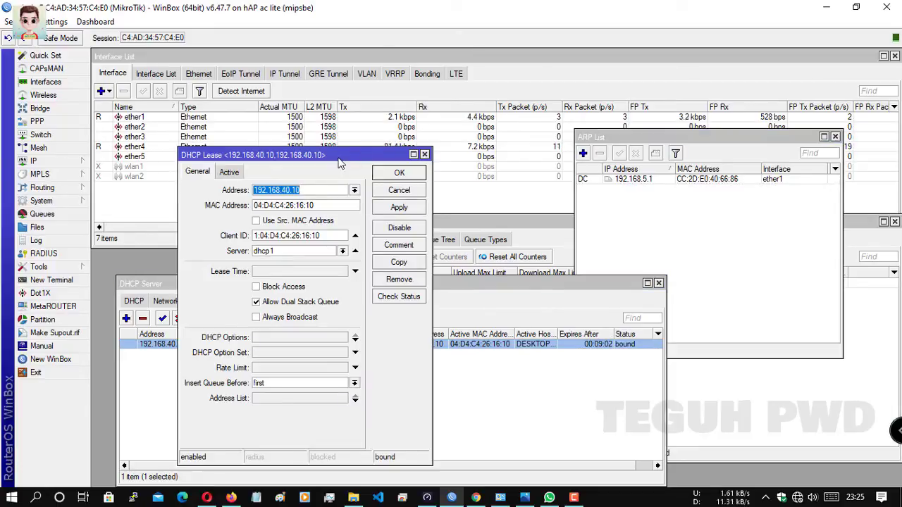
pyautogui.click(584, 154)
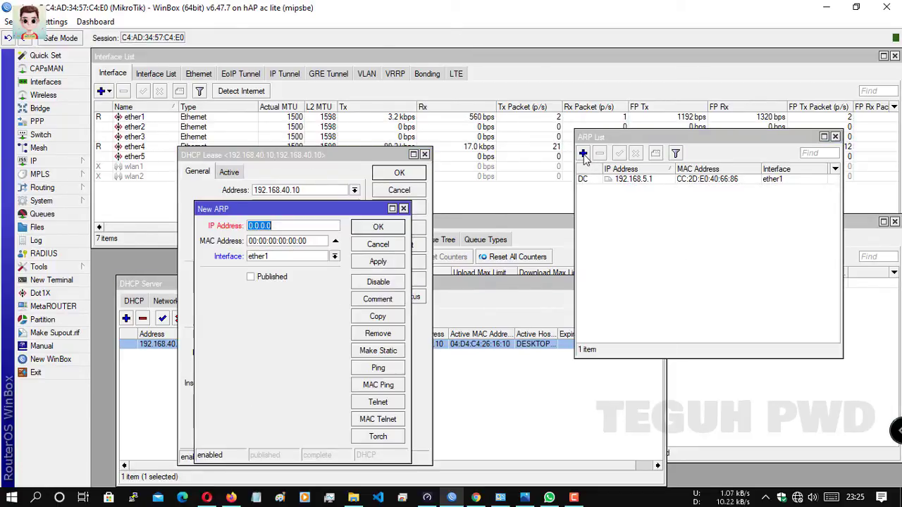
pyautogui.moveTo(336, 210); pyautogui.dragTo(670, 211)
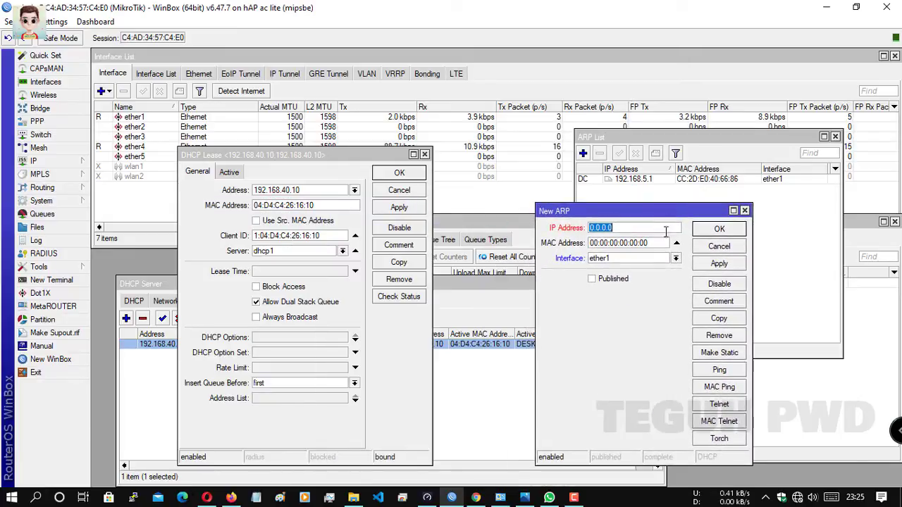
pyautogui.moveTo(658, 242); pyautogui.dragTo(586, 243)
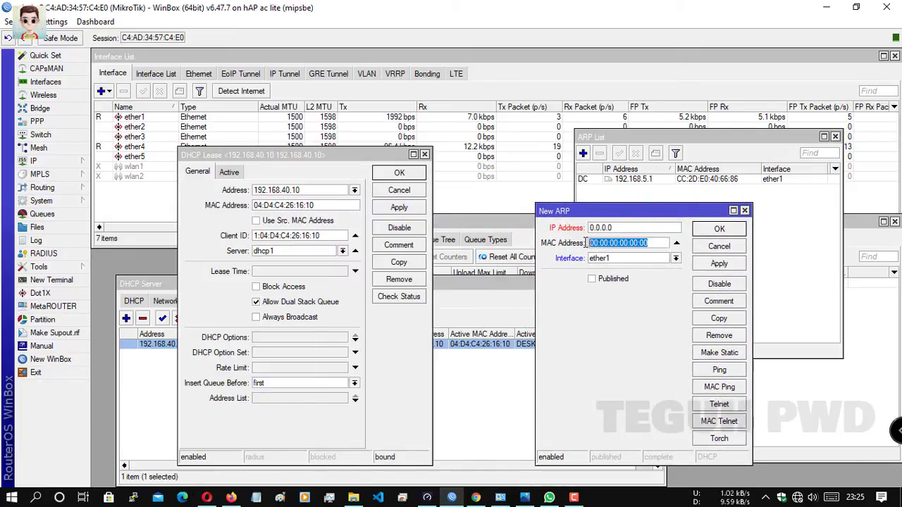
pyautogui.rightClick(603, 247)
pyautogui.click(614, 284)
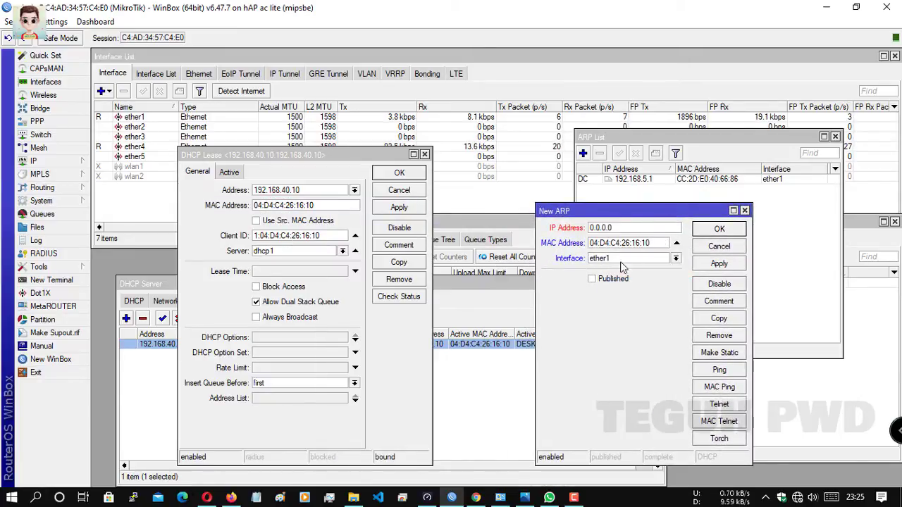
# Copy the IP address 192.168.40.10 from the DHCP lease into the new ARP entry's IP address.
pyautogui.moveTo(321, 189); pyautogui.dragTo(265, 194)
pyautogui.rightClick(285, 189)
pyautogui.click(312, 217)
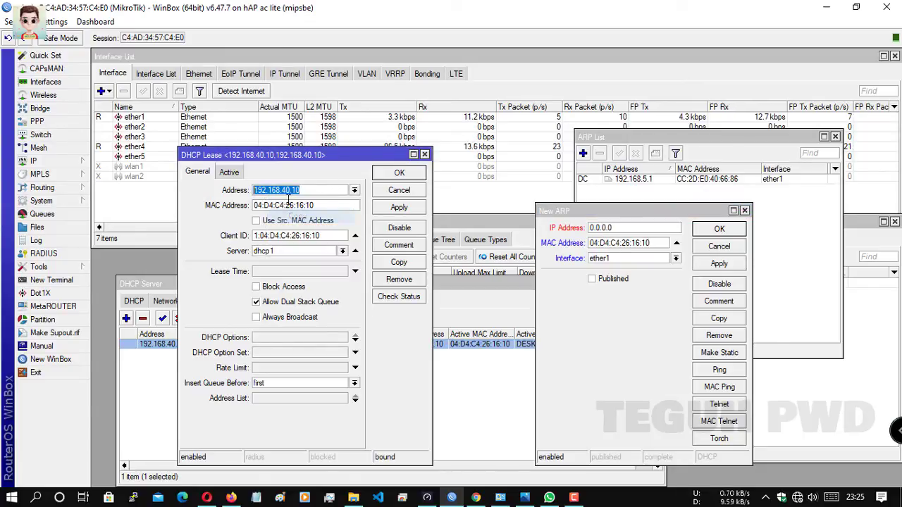
pyautogui.moveTo(620, 228); pyautogui.dragTo(589, 227)
pyautogui.rightClick(620, 228)
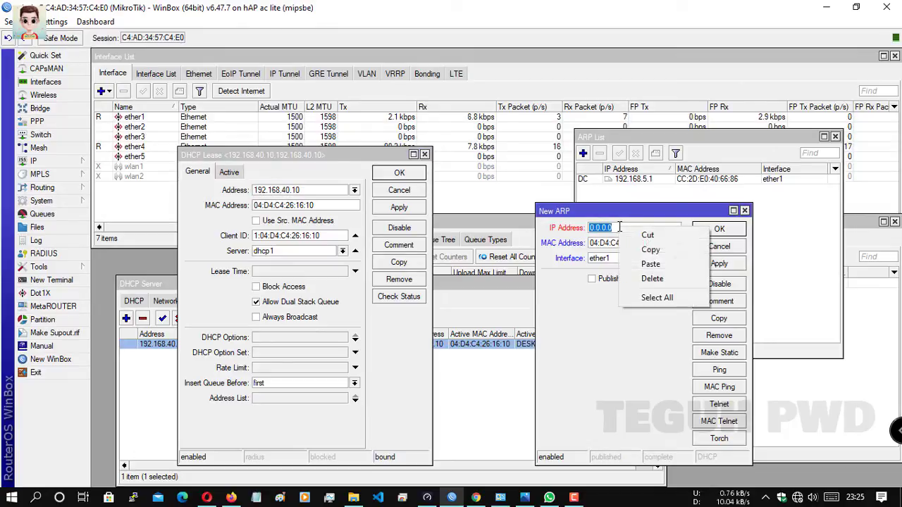
pyautogui.click(649, 266)
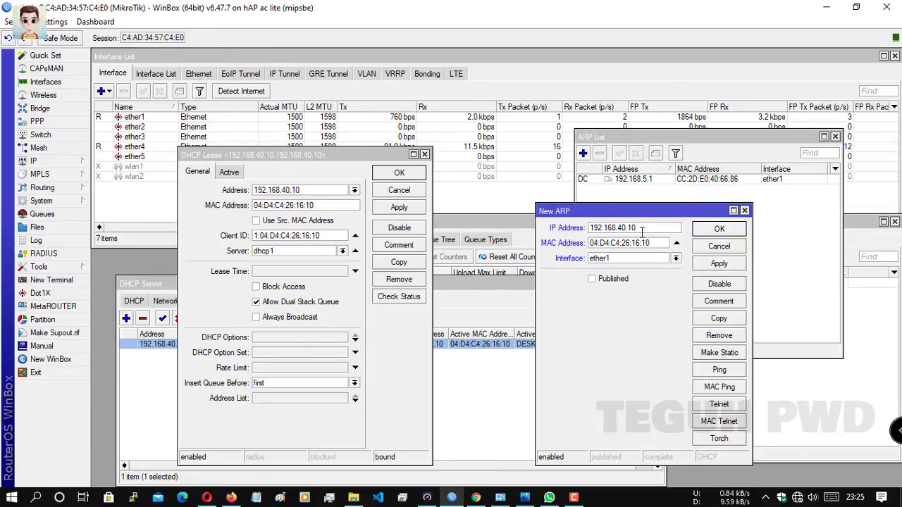
# Set the new ARP entry's interface to ether4, save the entry, and close the DHCP lease details.
pyautogui.click(617, 258)
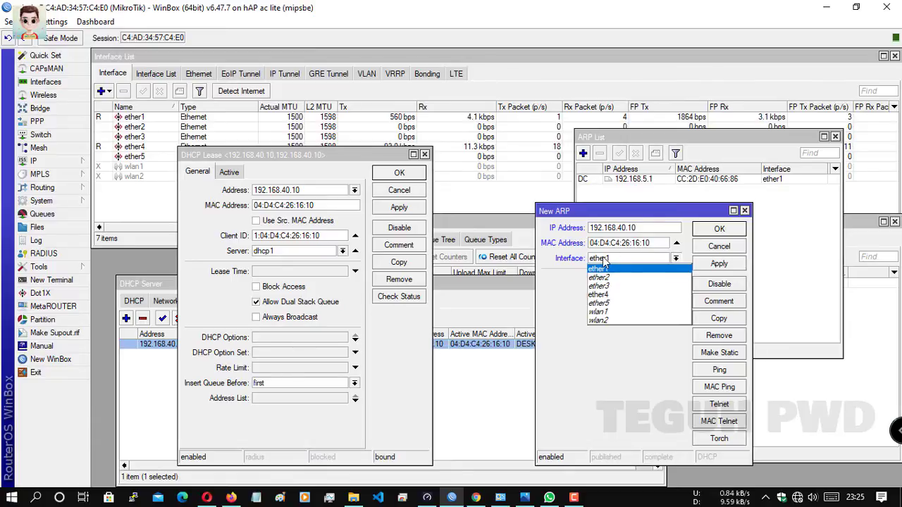
pyautogui.click(602, 294)
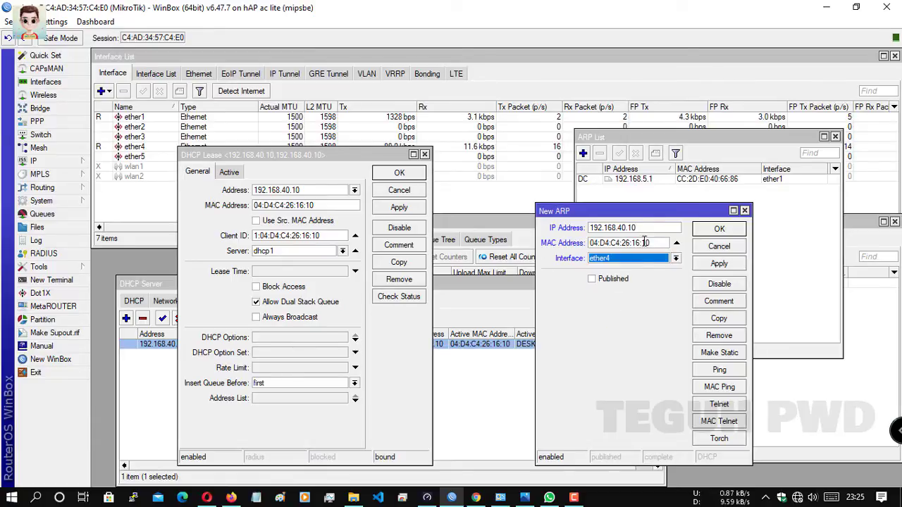
pyautogui.click(726, 264)
pyautogui.click(720, 230)
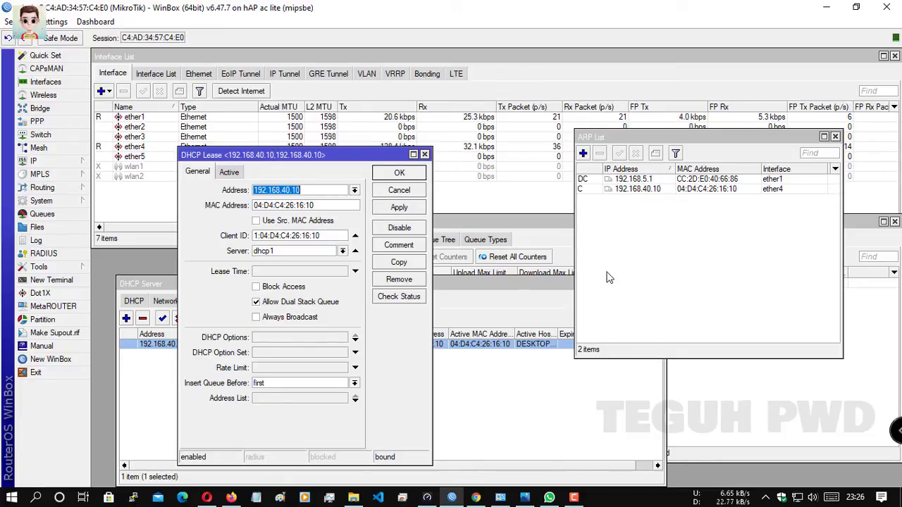
pyautogui.click(424, 154)
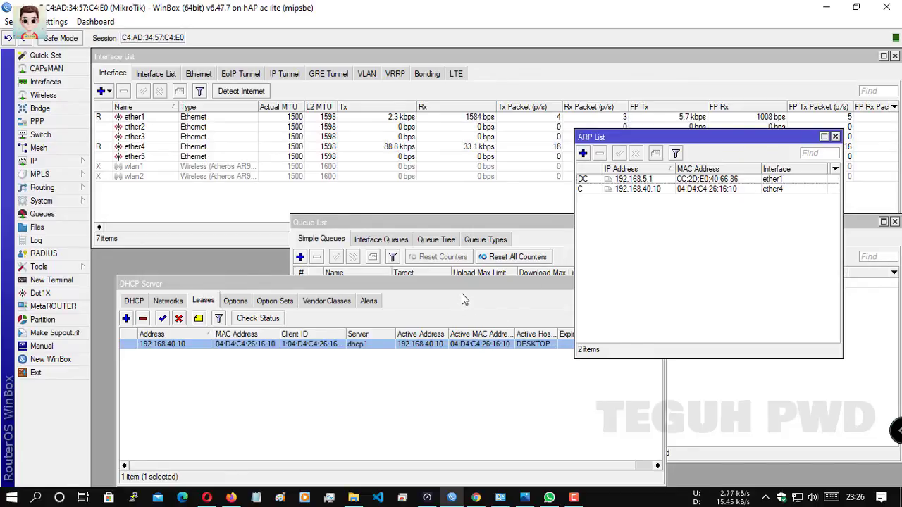
# Switch to Firefox, load YouTube, find "speedtest cbn" in a new tab, and run the speedtest.cbn.id test.
pyautogui.click(231, 498)
pyautogui.click(496, 188)
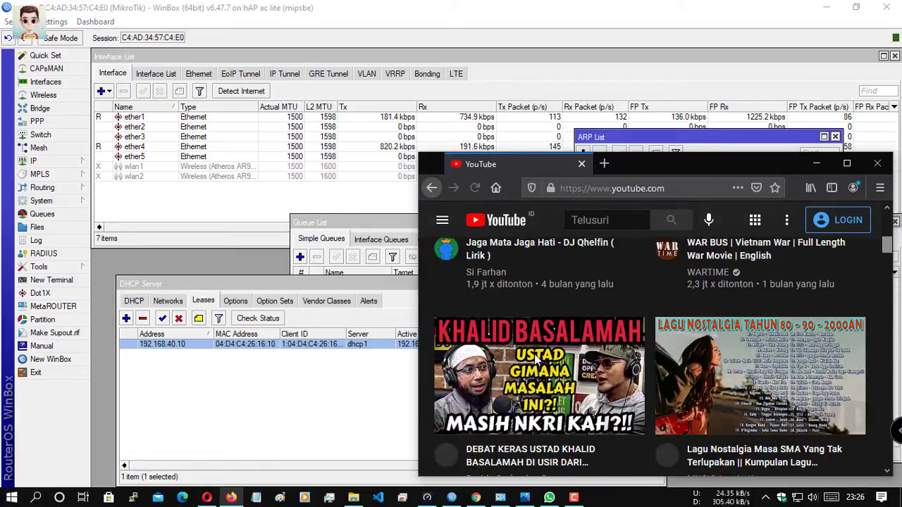
pyautogui.click(606, 163)
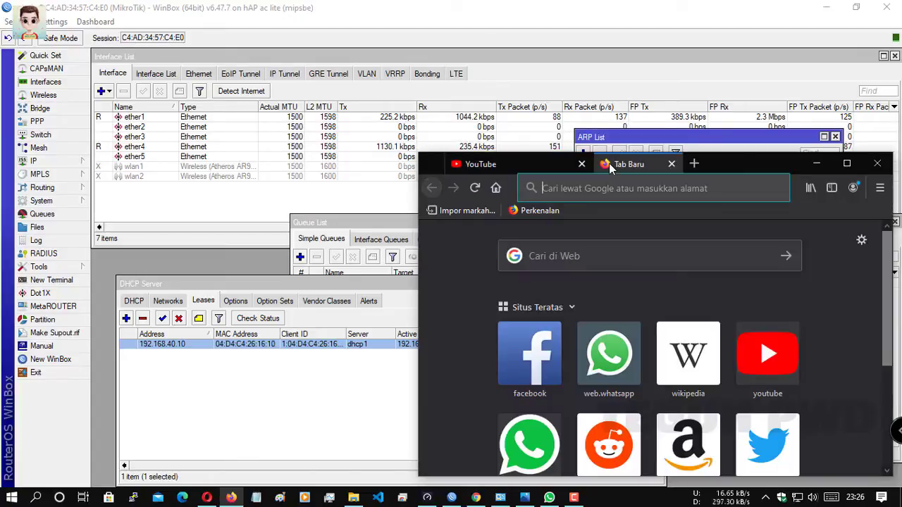
pyautogui.write('support.mozilla.org/')
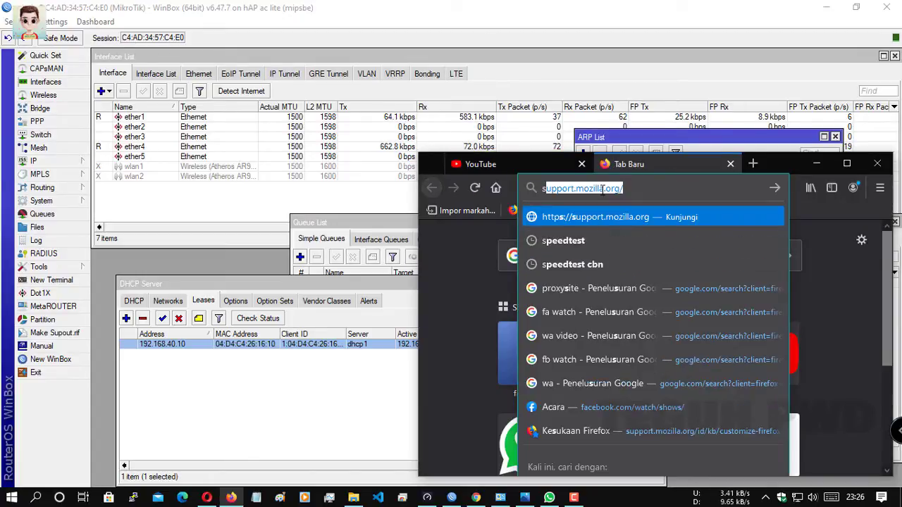
pyautogui.click(615, 262)
pyautogui.click(594, 338)
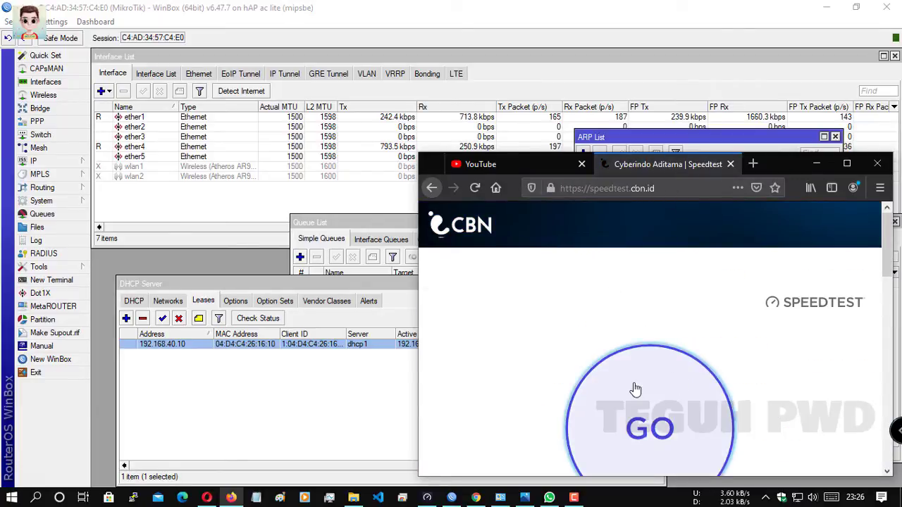
pyautogui.click(634, 388)
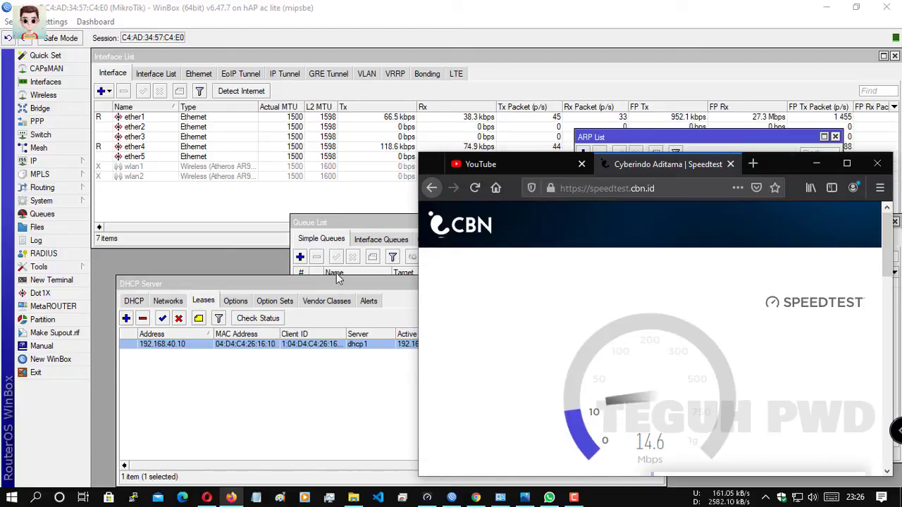
# Compare the running speed test with the simple queue's upload and download rates in WinBox, and minimize Firefox.
pyautogui.moveTo(321, 230); pyautogui.dragTo(244, 215)
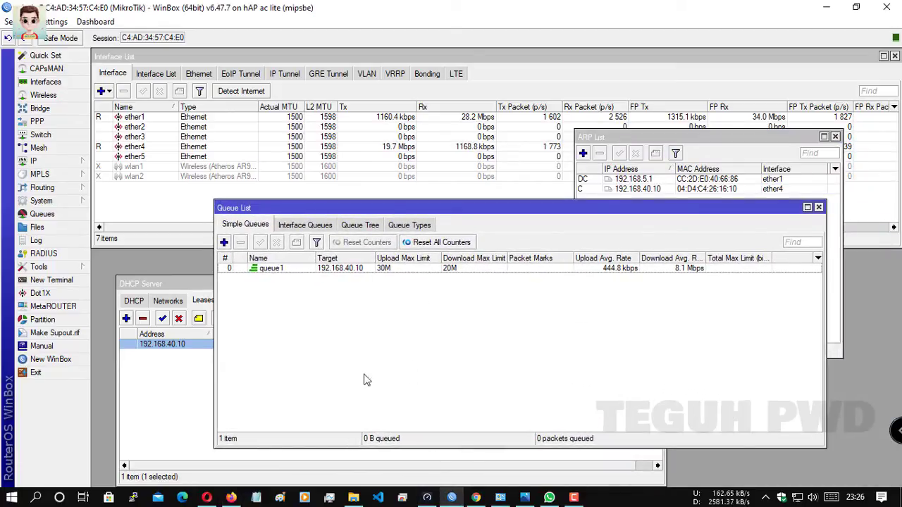
pyautogui.click(239, 496)
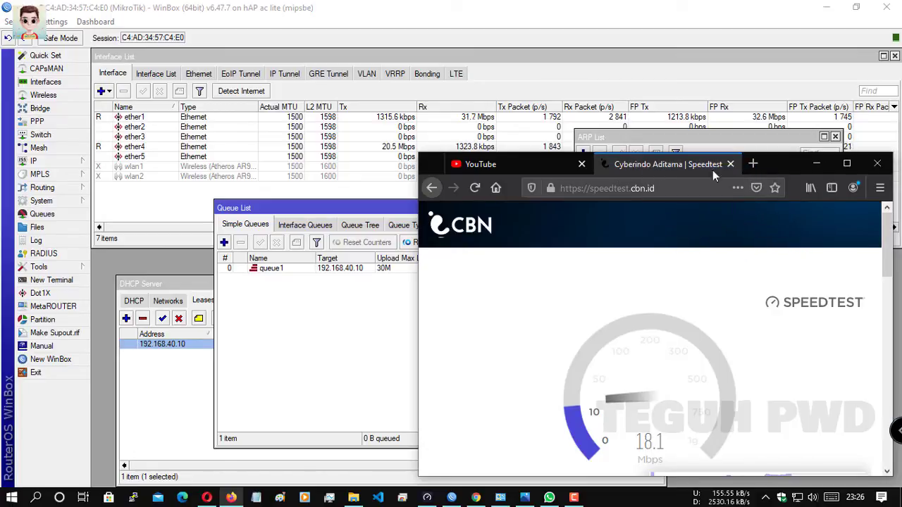
pyautogui.moveTo(772, 163); pyautogui.dragTo(623, 297)
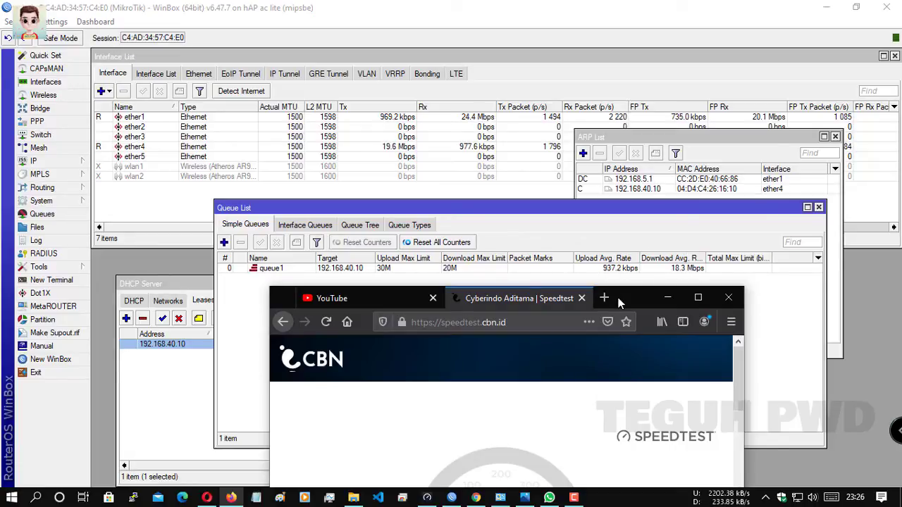
pyautogui.moveTo(618, 303); pyautogui.dragTo(379, 114)
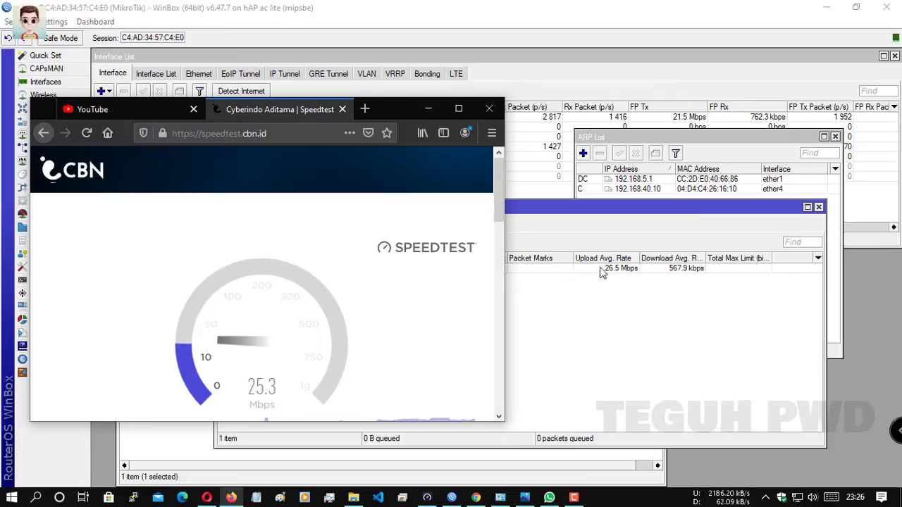
pyautogui.moveTo(397, 106); pyautogui.dragTo(577, 141)
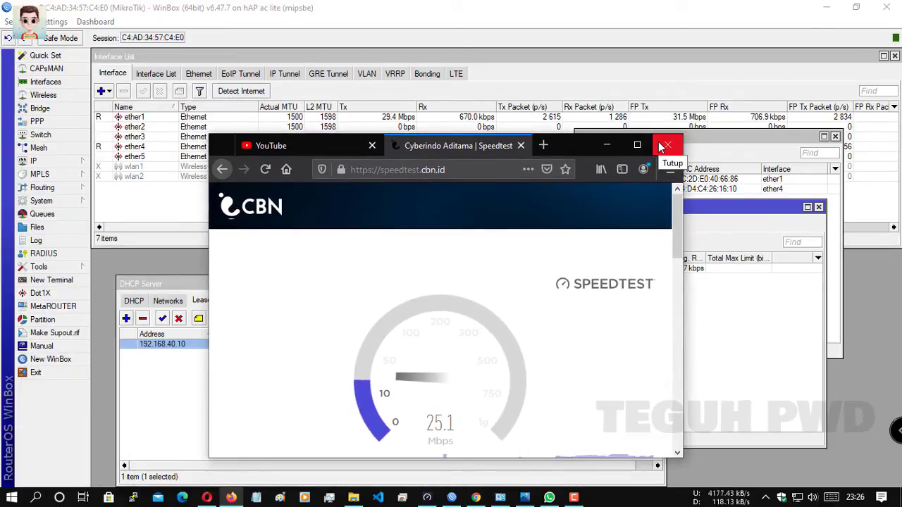
pyautogui.click(606, 145)
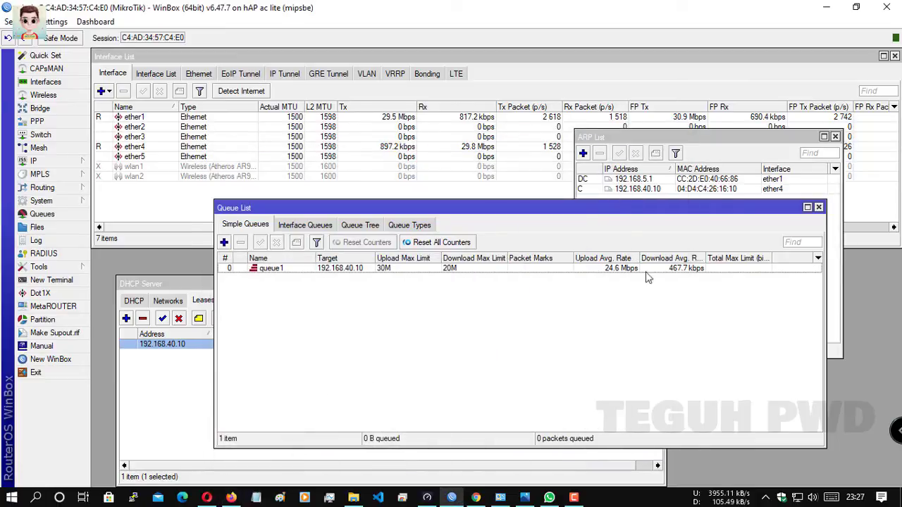
# Move the Queue List window lower, check the 192.168.40.10 ARP entry, and view the blank new ARP form without saving.
pyautogui.moveTo(598, 212)
pyautogui.mouseDown()
pyautogui.moveTo(575, 235)
pyautogui.moveTo(603, 218)
pyautogui.mouseUp()
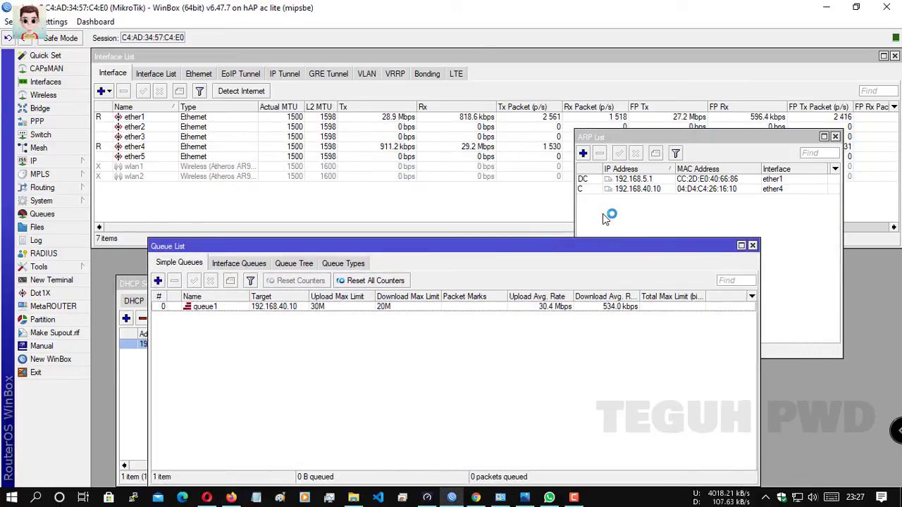
pyautogui.click(603, 219)
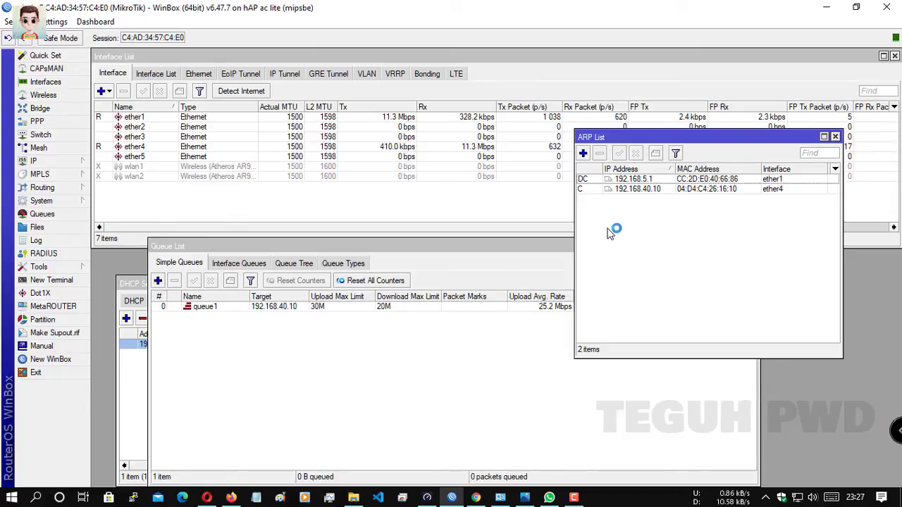
pyautogui.click(602, 191)
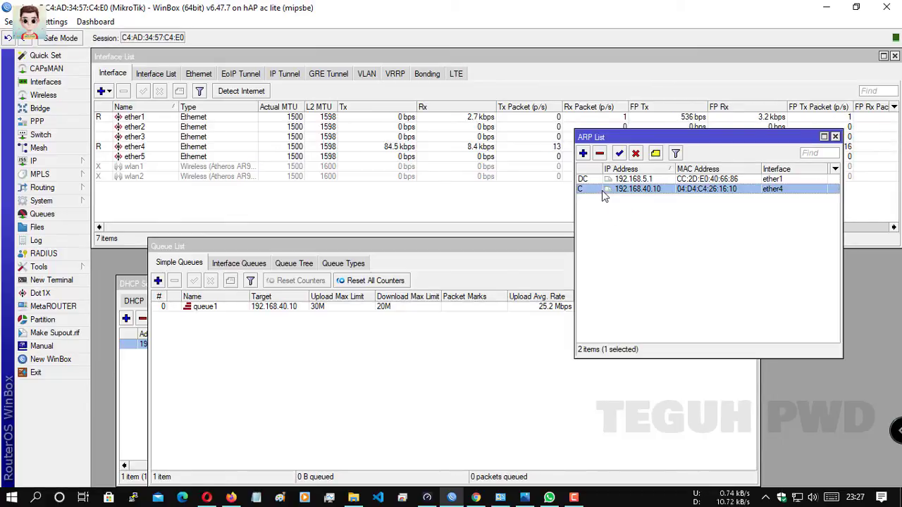
pyautogui.click(583, 155)
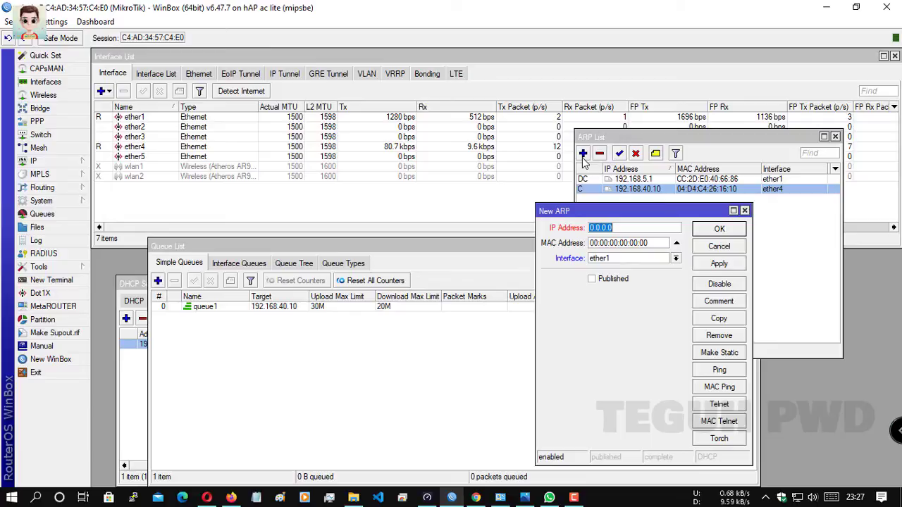
pyautogui.click(744, 211)
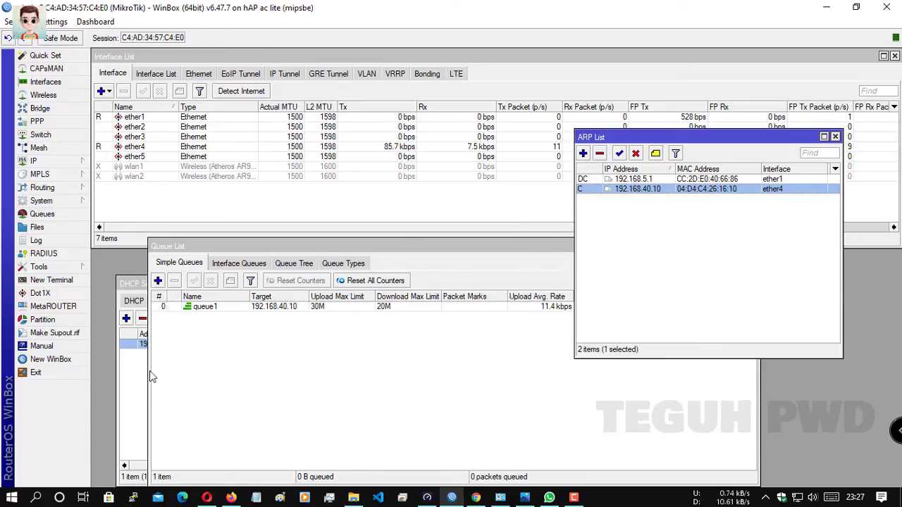
# Bring the DHCP leases list forward and examine the blank new ARP form without saving an entry.
pyautogui.click(139, 375)
pyautogui.click(582, 201)
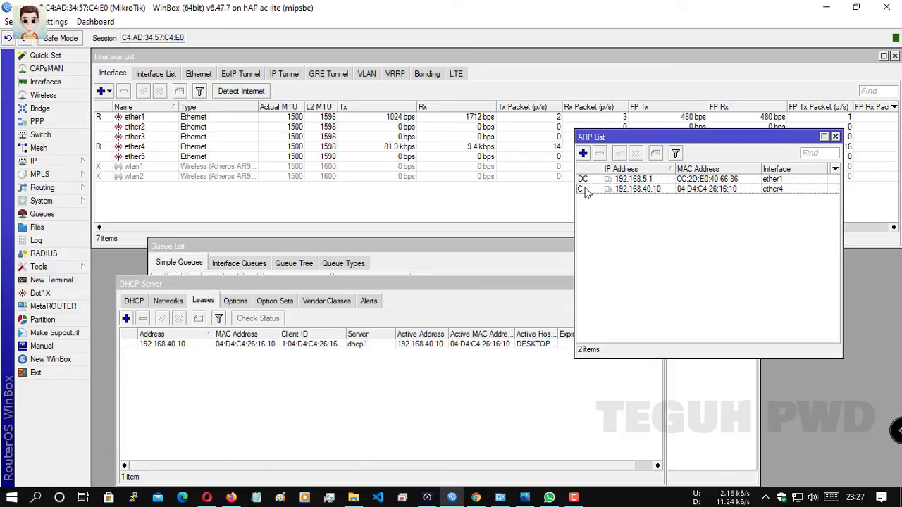
pyautogui.click(583, 155)
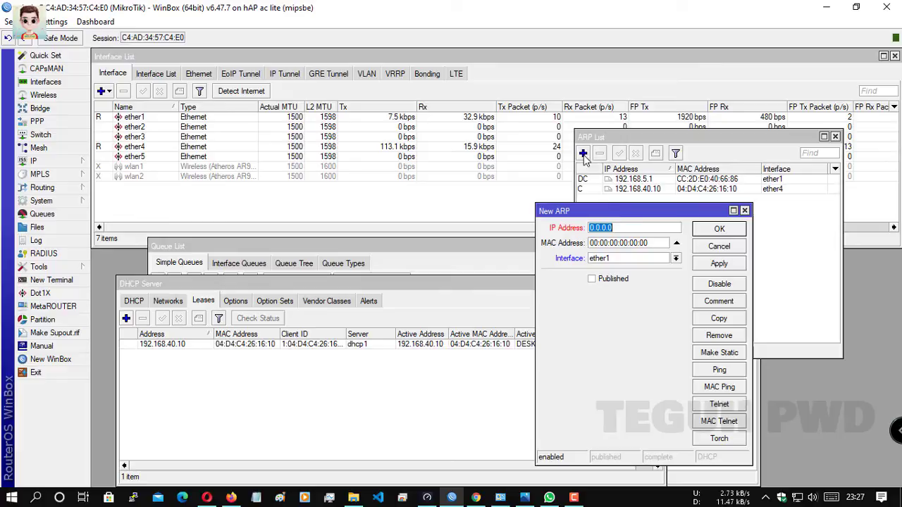
pyautogui.click(749, 210)
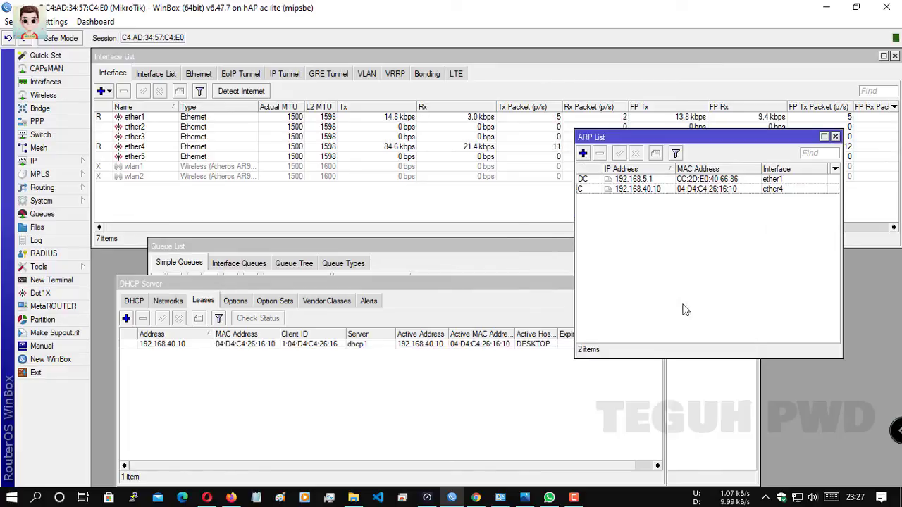
pyautogui.click(583, 156)
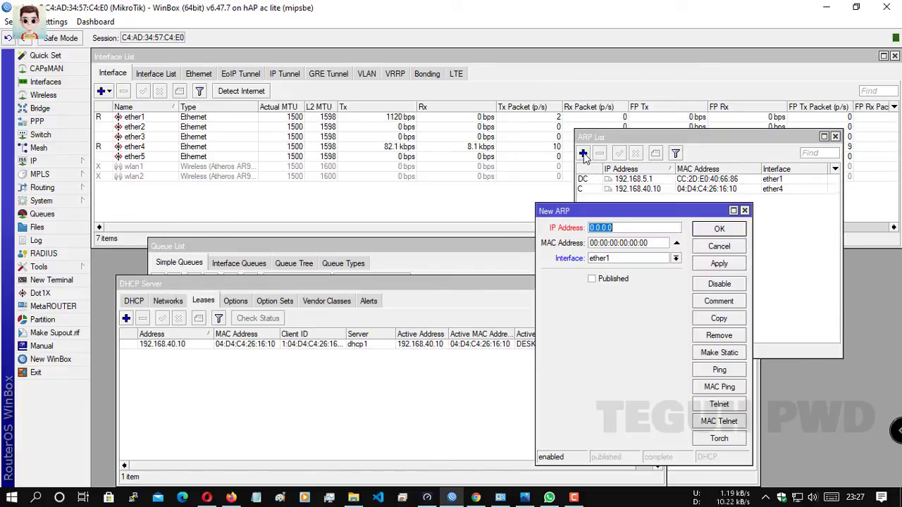
pyautogui.click(744, 209)
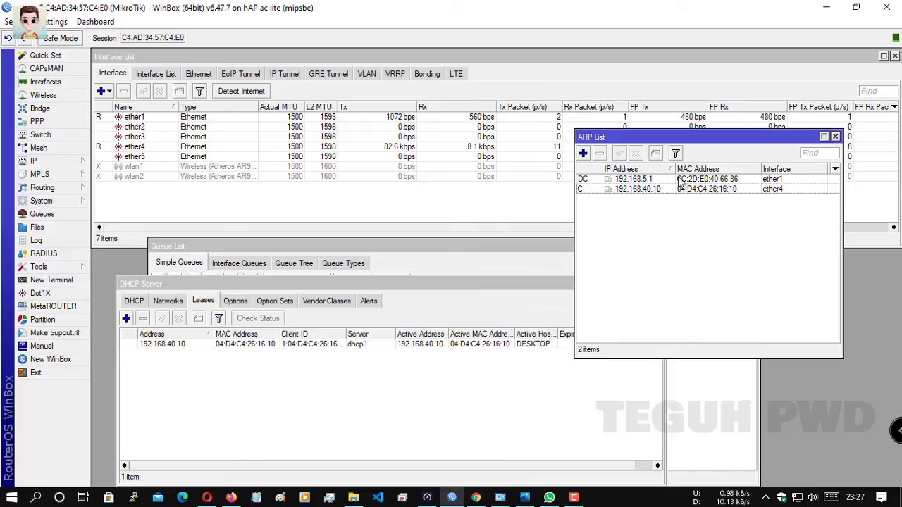
# View the details of the 192.168.5.1 ARP entry on ether1 and close them without changes.
pyautogui.doubleClick(589, 181)
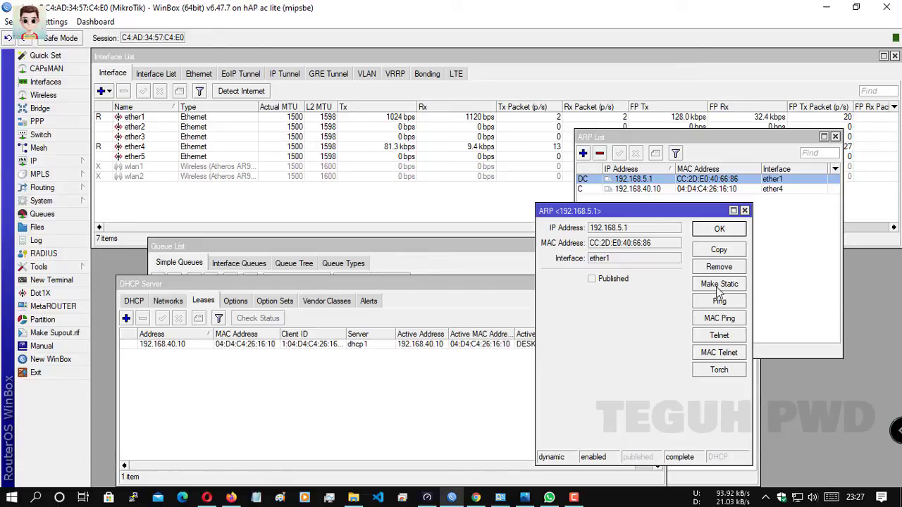
pyautogui.click(744, 210)
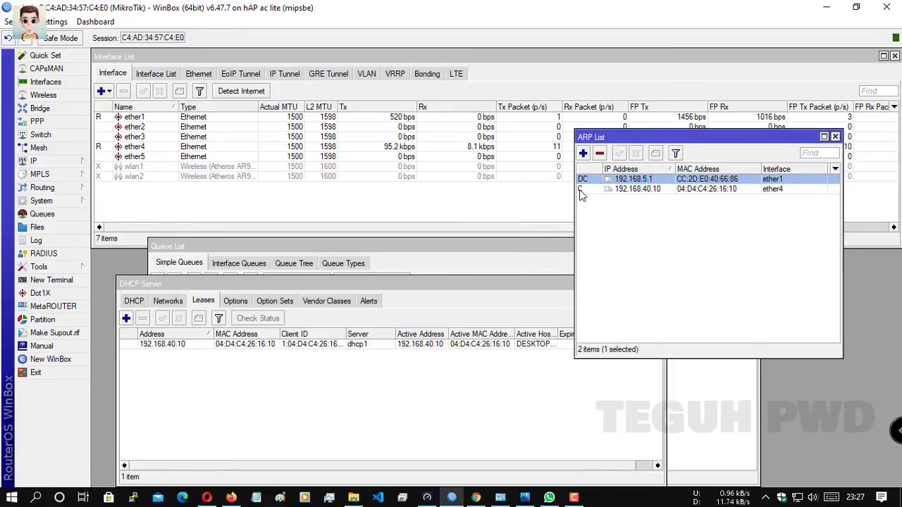
pyautogui.click(660, 204)
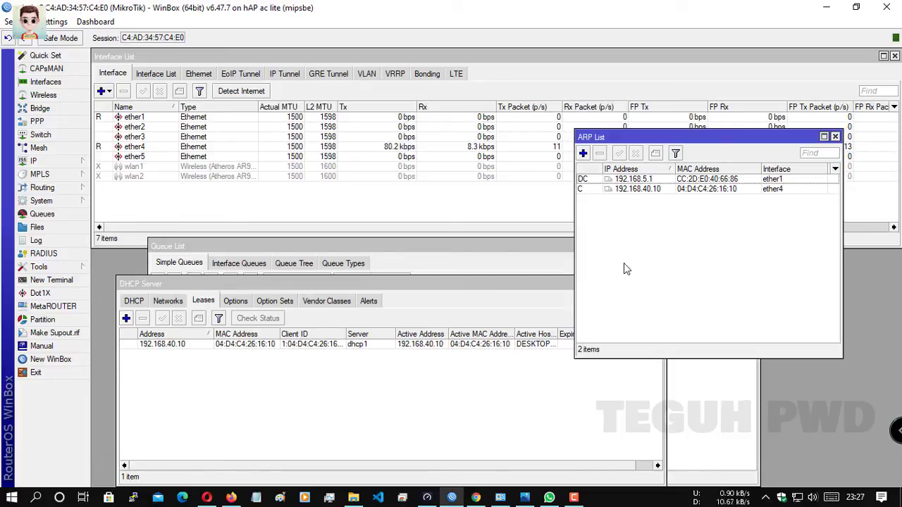
# Remove the static 192.168.40.10 entry from the ARP list.
pyautogui.click(617, 191)
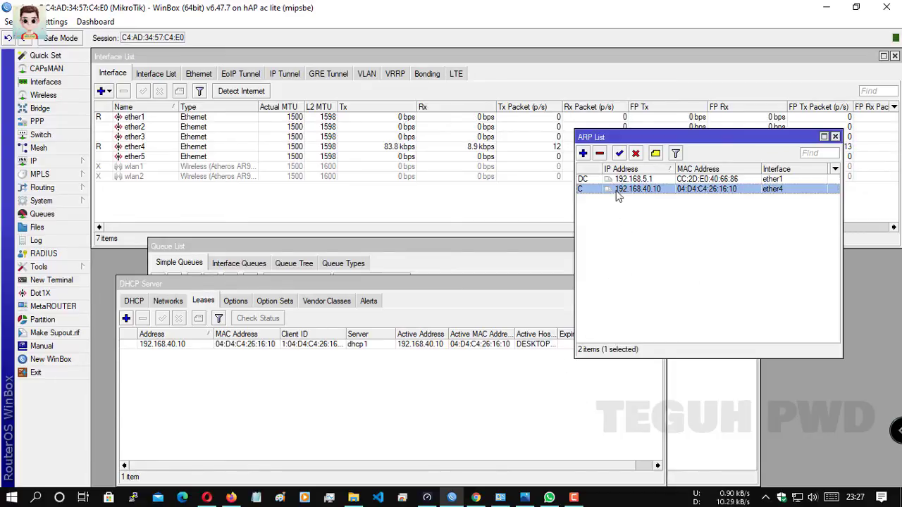
pyautogui.click(615, 214)
pyautogui.click(629, 189)
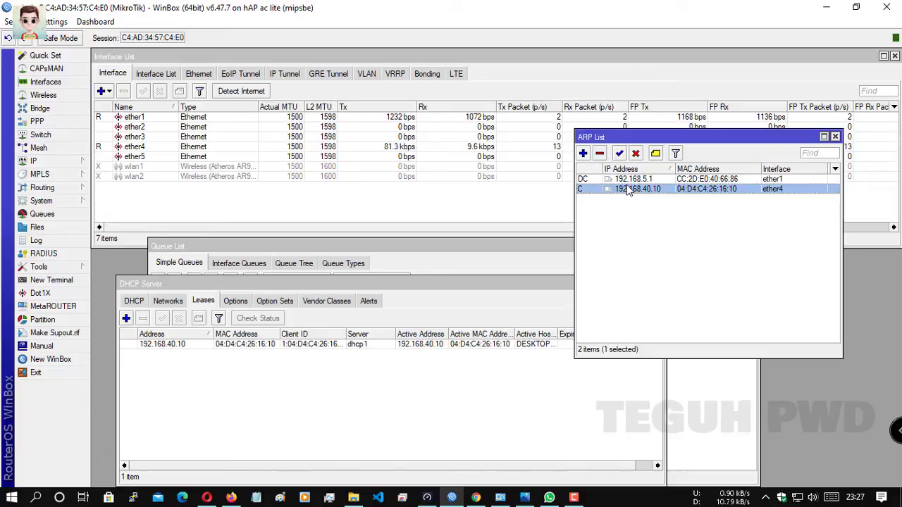
pyautogui.click(649, 212)
pyautogui.click(647, 191)
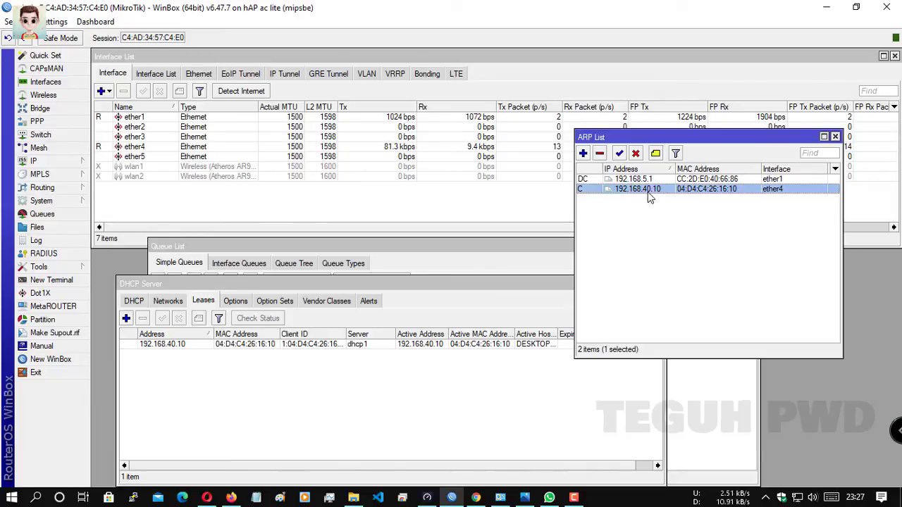
pyautogui.click(630, 246)
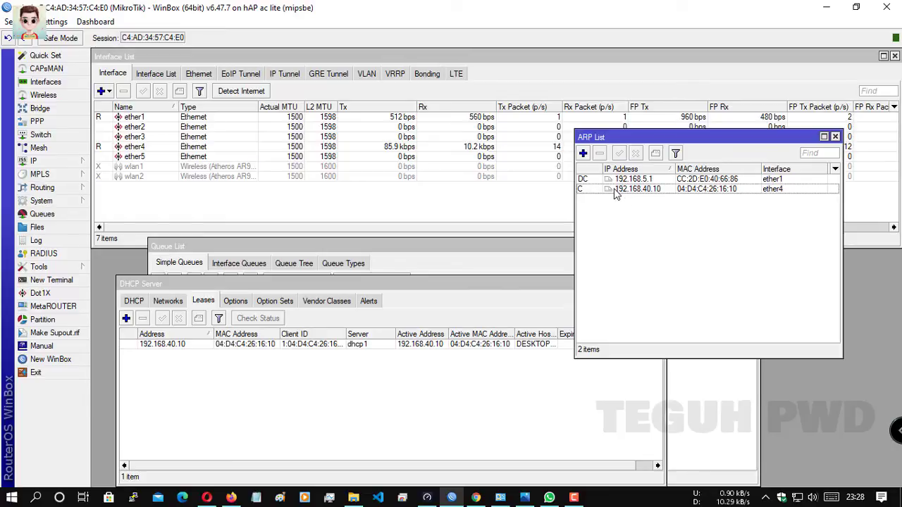
pyautogui.click(614, 189)
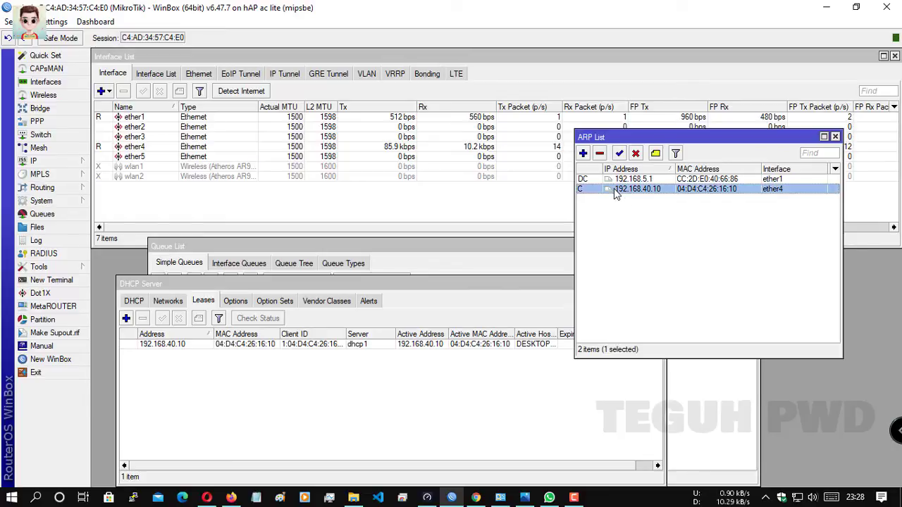
pyautogui.click(599, 152)
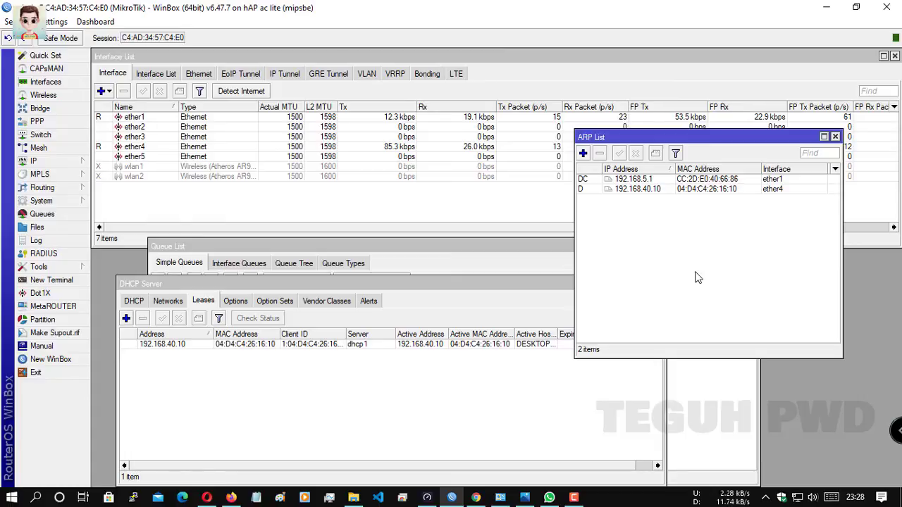
# Switch to Firefox, try to load YouTube from the start page with the static ARP entry removed, and minimize the browser.
pyautogui.click(232, 497)
pyautogui.click(286, 172)
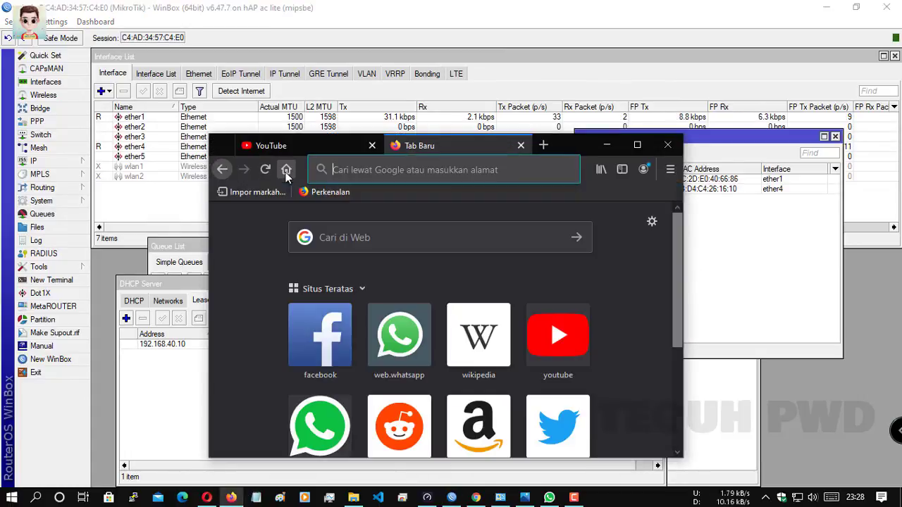
pyautogui.click(561, 349)
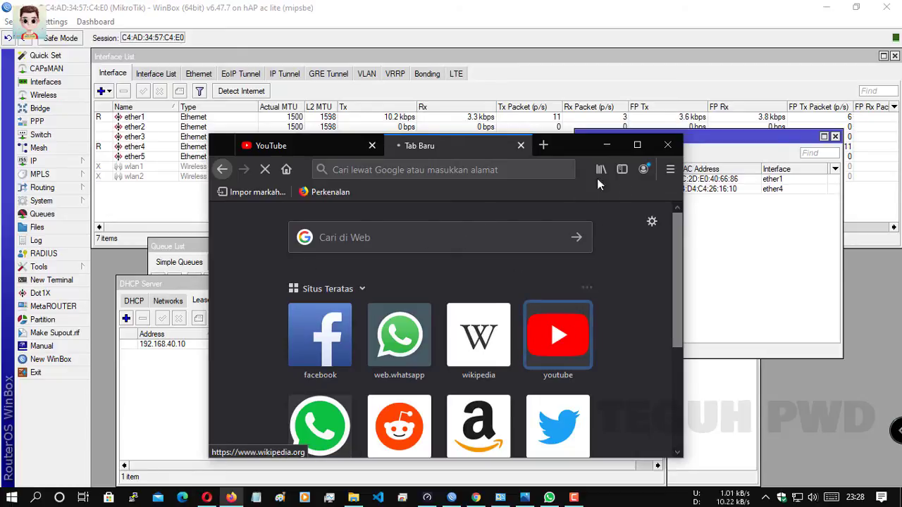
pyautogui.click(605, 145)
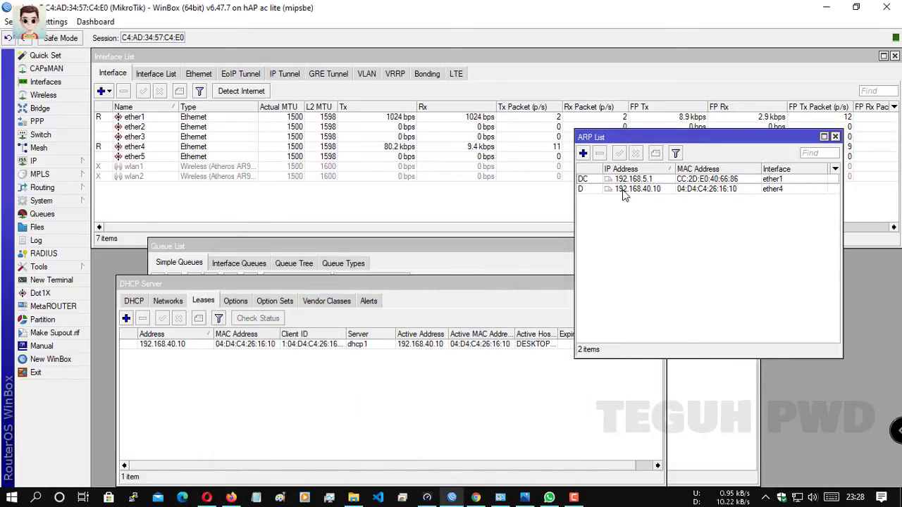
# Make the dynamic 192.168.40.10 ARP entry on ether4 static from its details.
pyautogui.doubleClick(623, 191)
pyautogui.moveTo(621, 214); pyautogui.dragTo(381, 184)
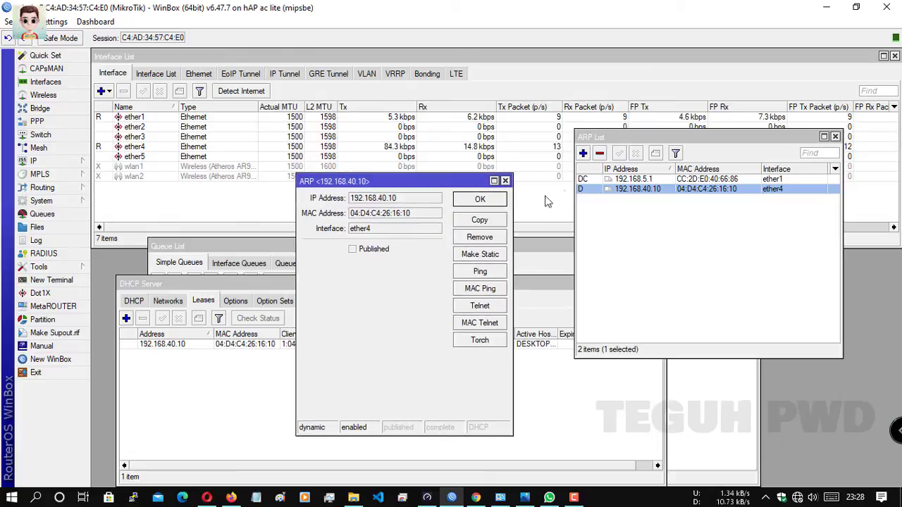
pyautogui.click(470, 255)
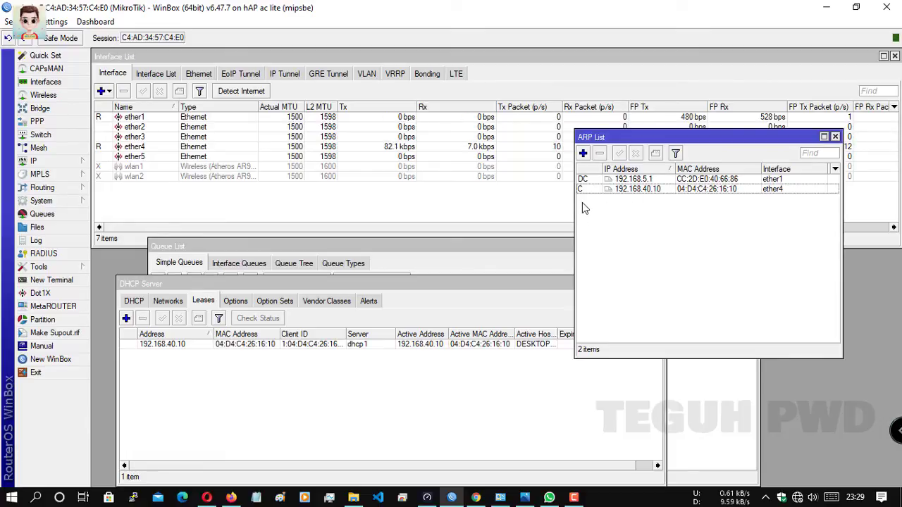
# Switch to Firefox, load YouTube to test the client's access with the static ARP entry, and minimize the browser.
pyautogui.click(231, 497)
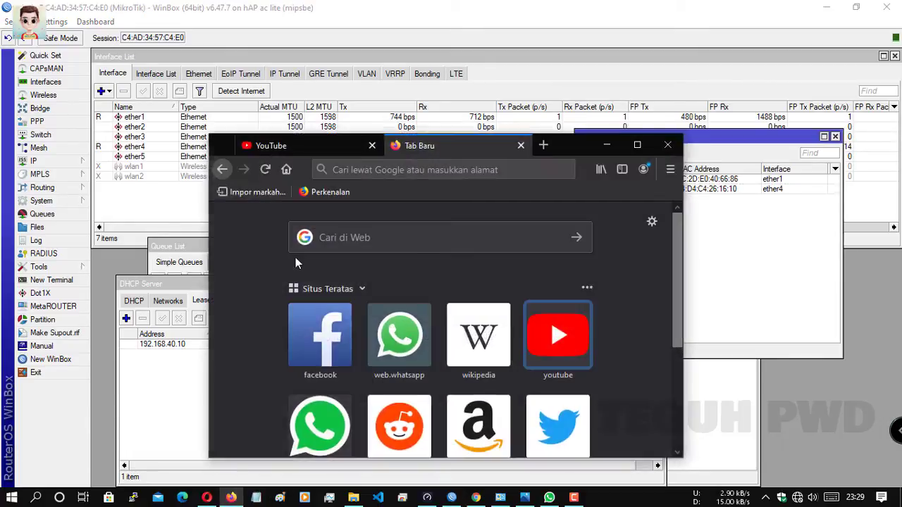
pyautogui.click(540, 343)
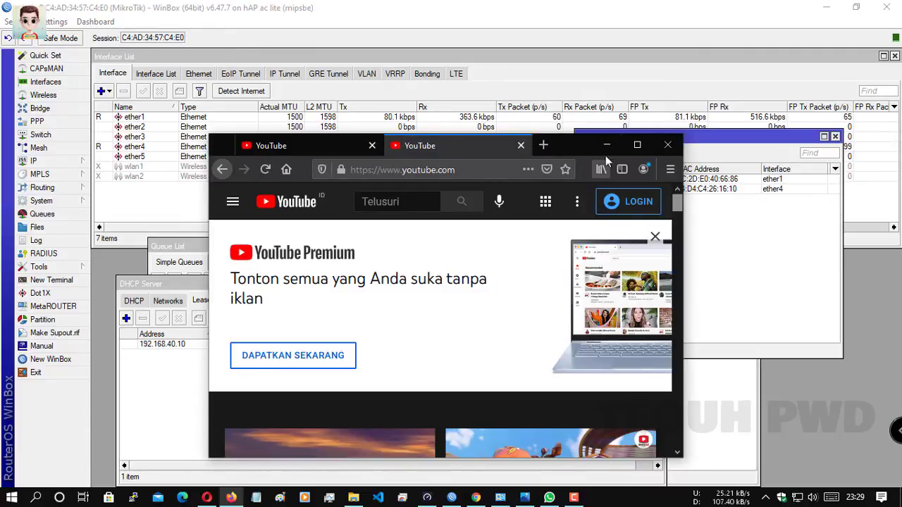
pyautogui.click(606, 146)
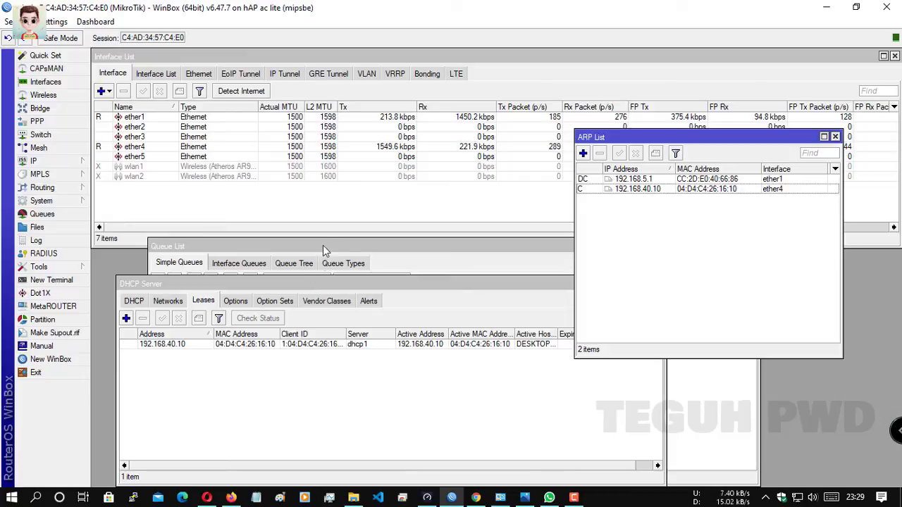
# Rearrange the Queue List, DHCP Server and ARP List windows to view the simple queue, lease and ARP entries together.
pyautogui.click(324, 246)
pyautogui.moveTo(345, 253); pyautogui.dragTo(293, 144)
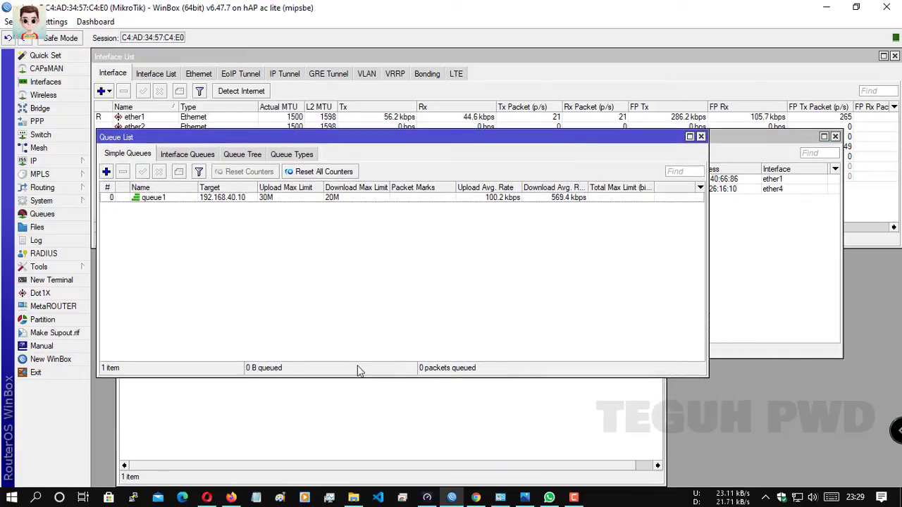
pyautogui.click(356, 429)
pyautogui.click(800, 247)
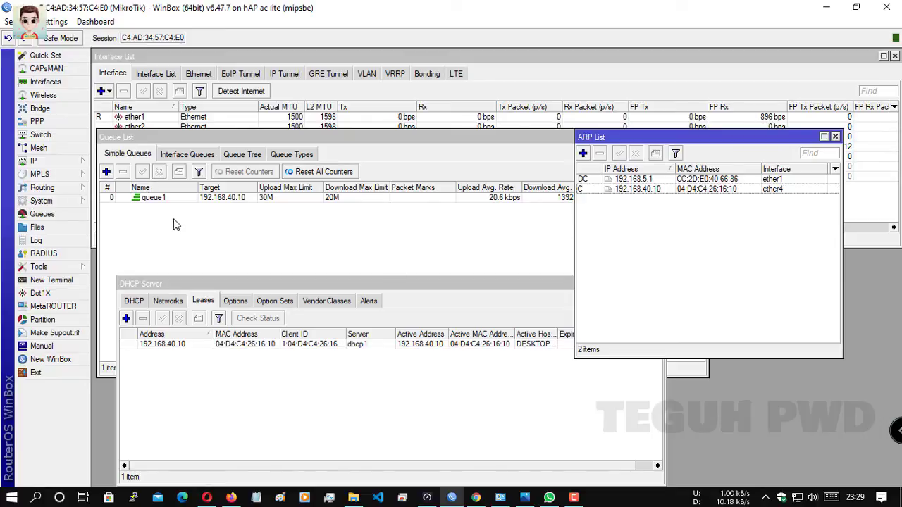
pyautogui.moveTo(152, 141); pyautogui.dragTo(157, 189)
# Review ether4's ARP mode and the 192.168.40.10 ARP entry's details without changing either.
pyautogui.doubleClick(136, 147)
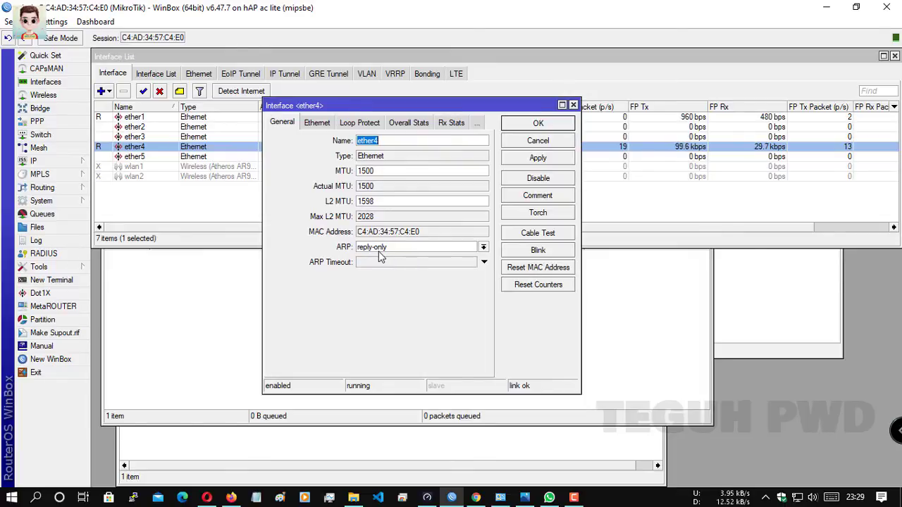
pyautogui.click(573, 105)
pyautogui.click(770, 322)
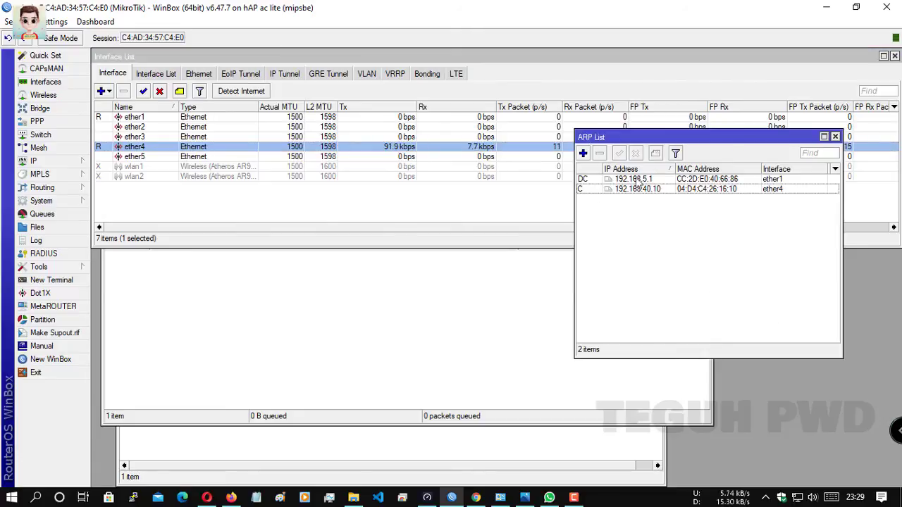
pyautogui.doubleClick(583, 188)
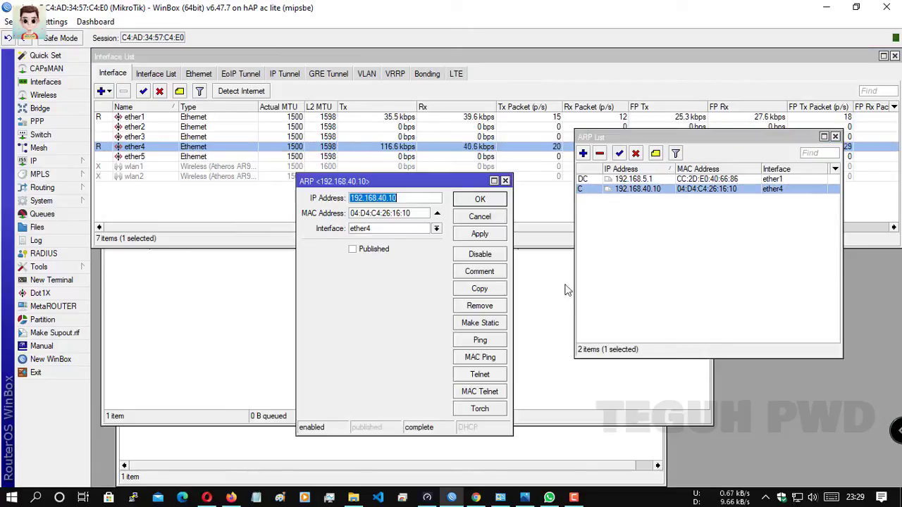
pyautogui.click(505, 181)
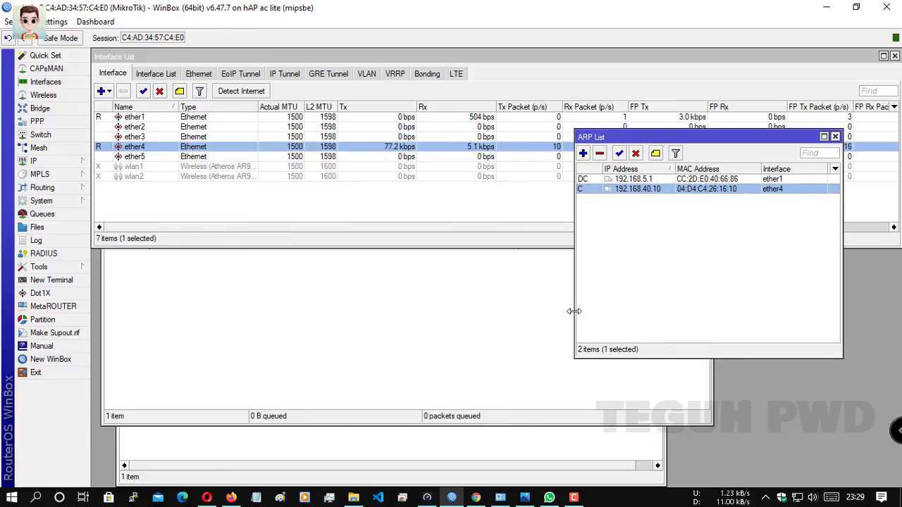
# Open the 192.168.40.10 DHCP lease, check its MAC address and client ID, and close the details without changes.
pyautogui.click(518, 438)
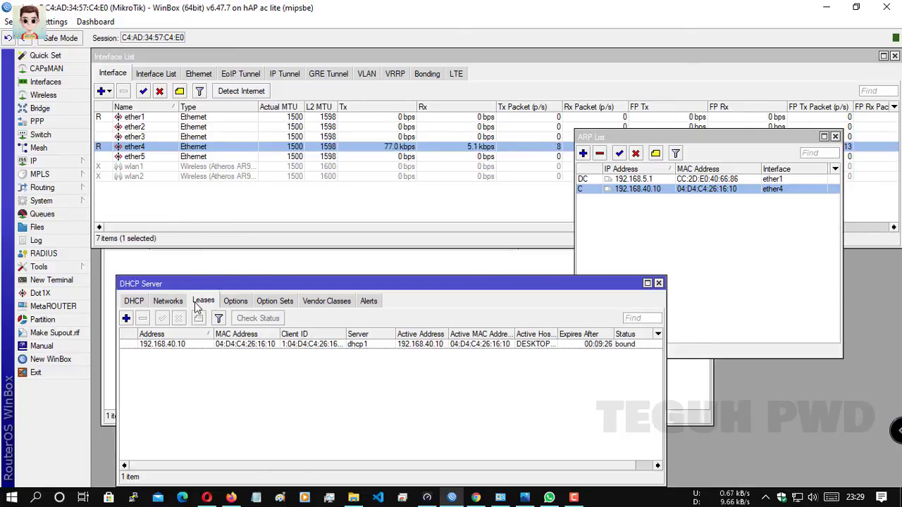
pyautogui.click(55, 162)
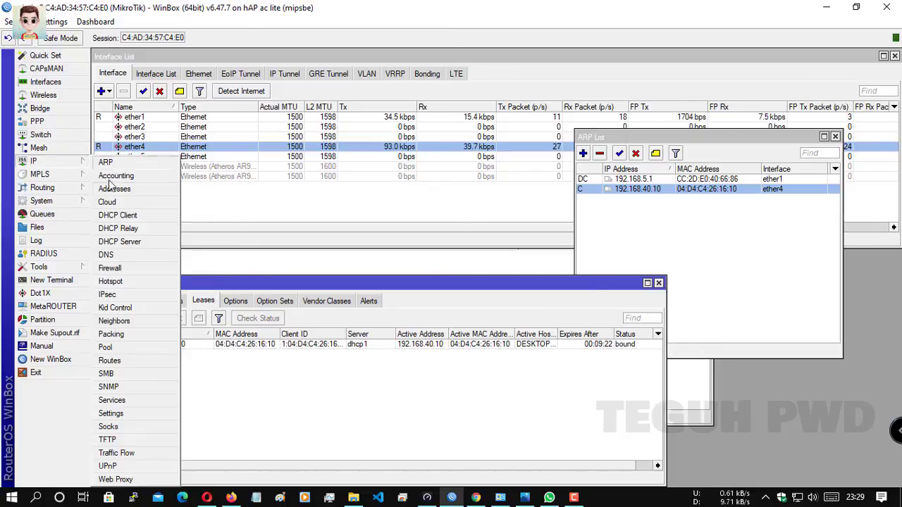
pyautogui.click(120, 242)
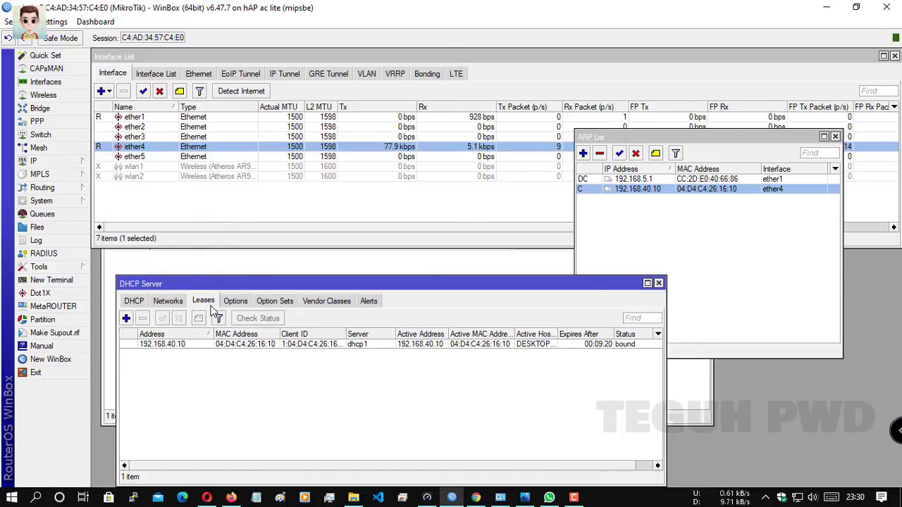
pyautogui.doubleClick(229, 344)
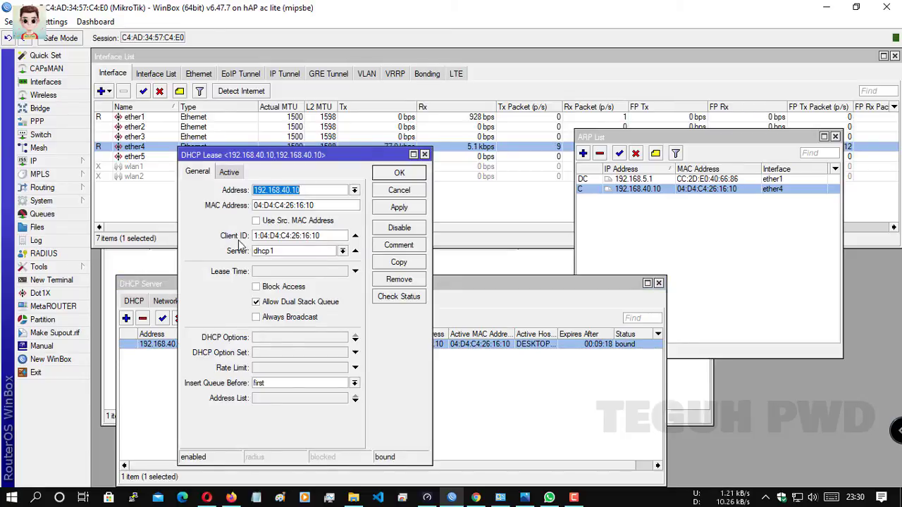
pyautogui.click(259, 236)
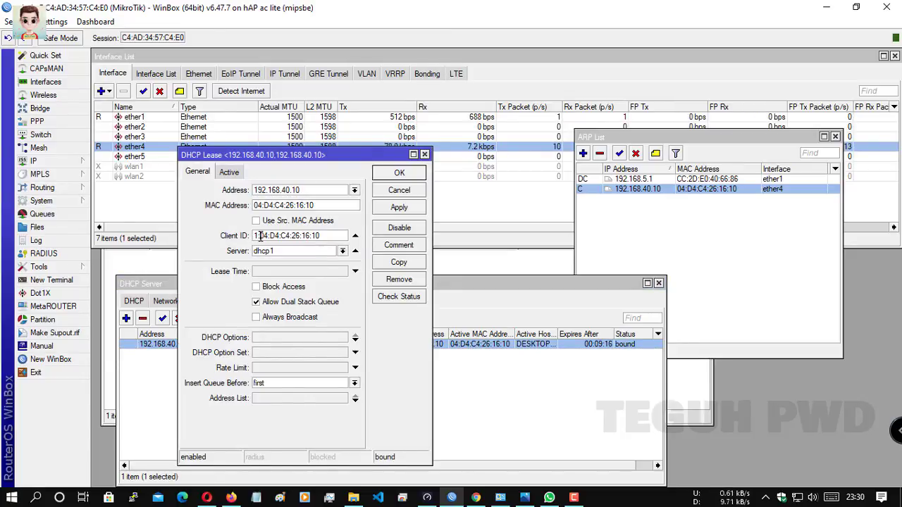
pyautogui.moveTo(252, 239); pyautogui.dragTo(258, 239)
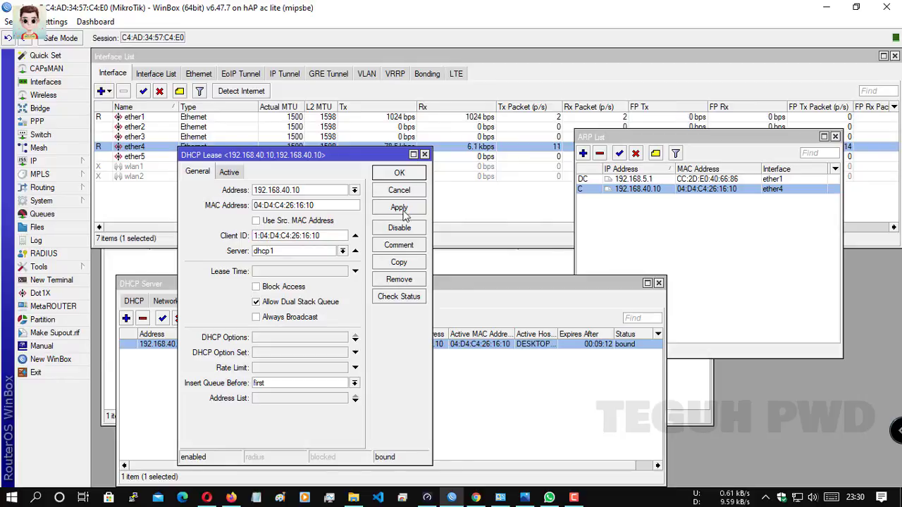
pyautogui.click(398, 173)
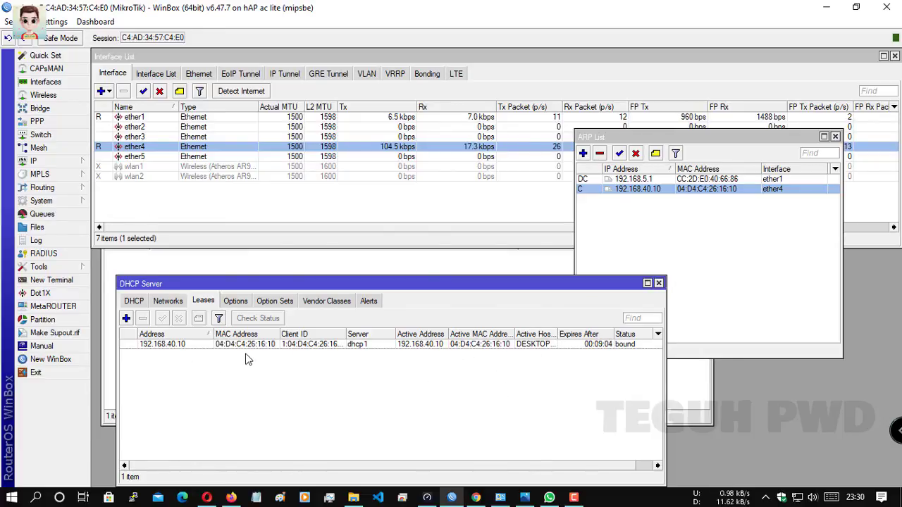
# Compare the 192.168.40.10 lease with queue1's target and speed limits, and return to the DHCP leases list.
pyautogui.click(188, 345)
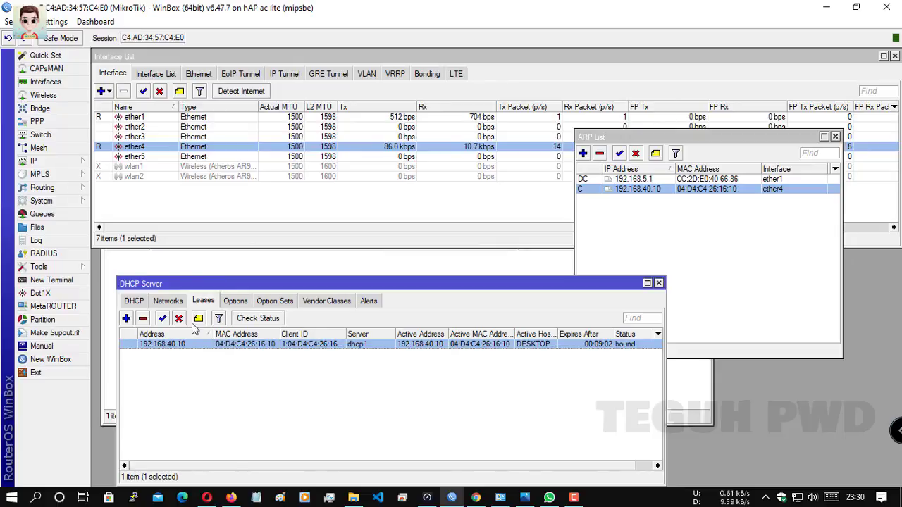
pyautogui.click(223, 268)
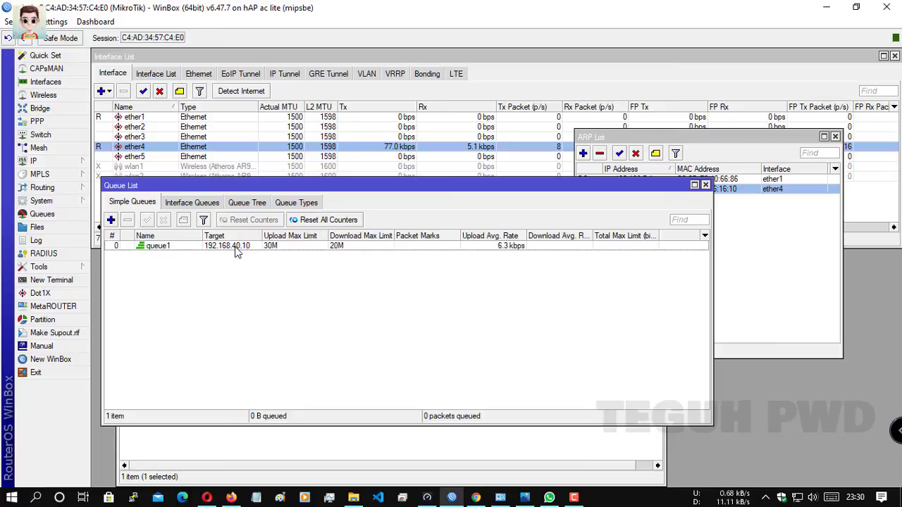
pyautogui.click(293, 447)
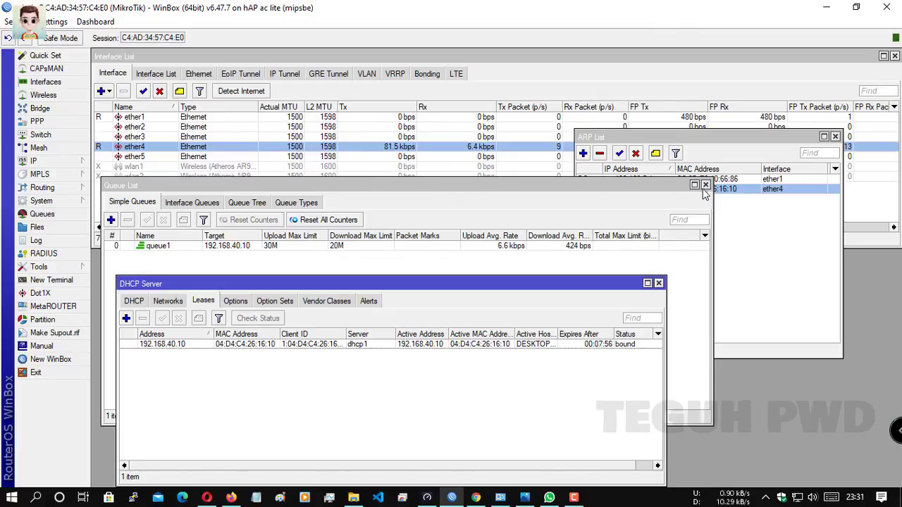
# Switch to the Speedtest app, move its window fully into view, and start a speed test.
pyautogui.click(427, 497)
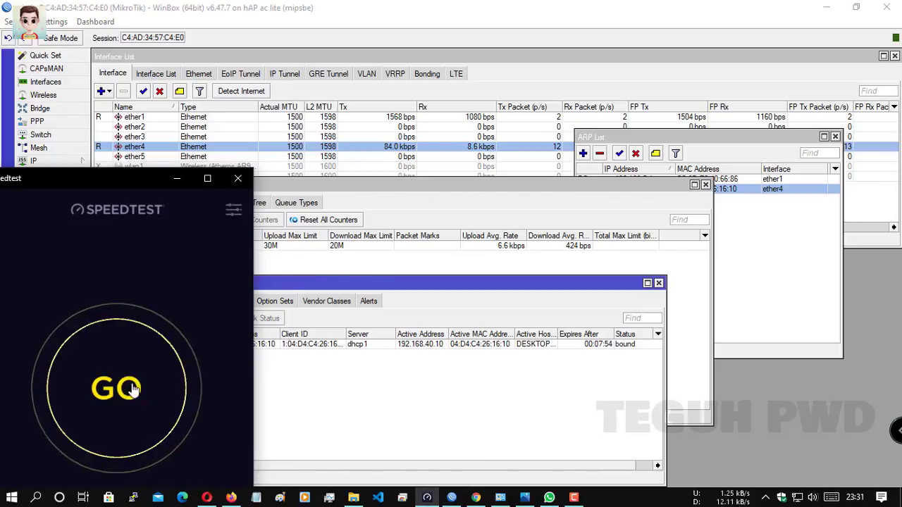
pyautogui.moveTo(129, 179); pyautogui.dragTo(153, 169)
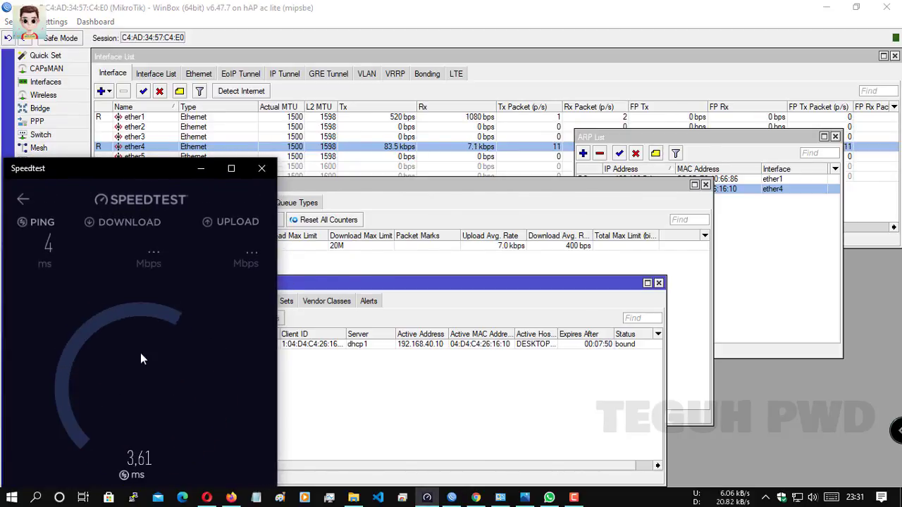